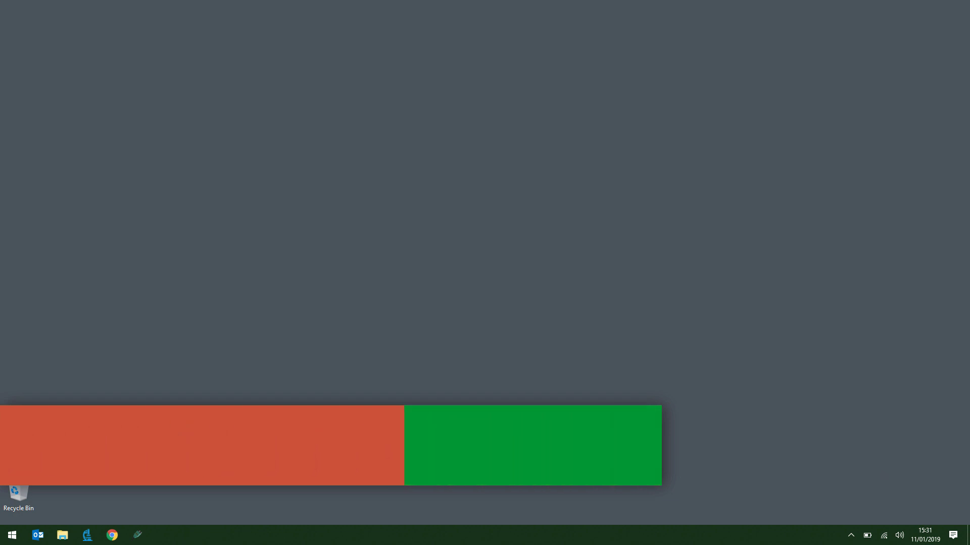
Launch ProECU and open the ECU Unlock Tool for the BMW MEVD17 N55 vehicle
double_click(19, 437)
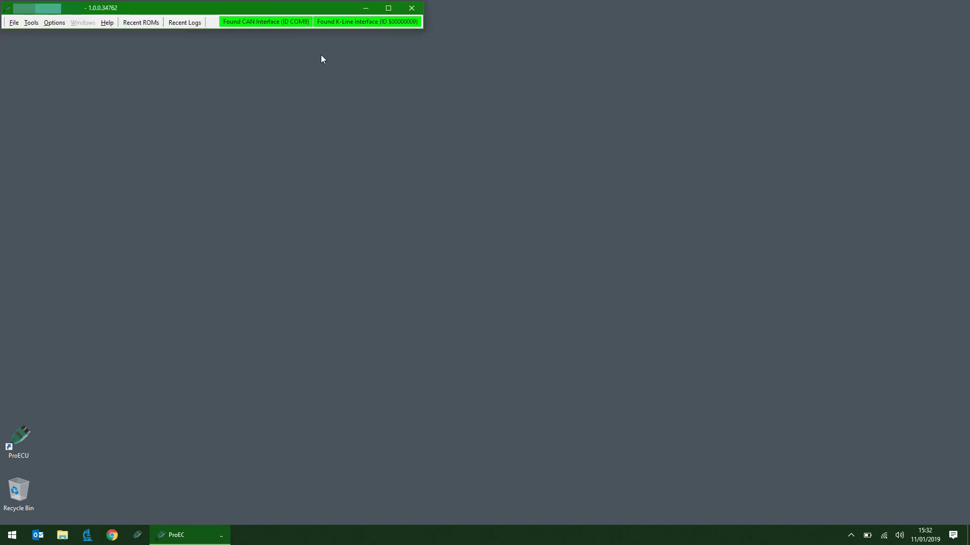
left_click(33, 26)
left_click(46, 47)
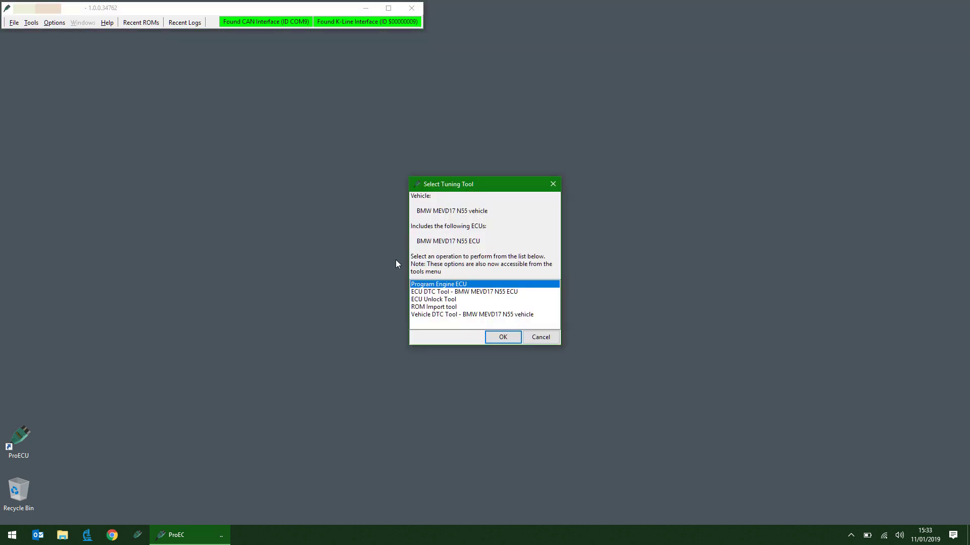
left_click(431, 301)
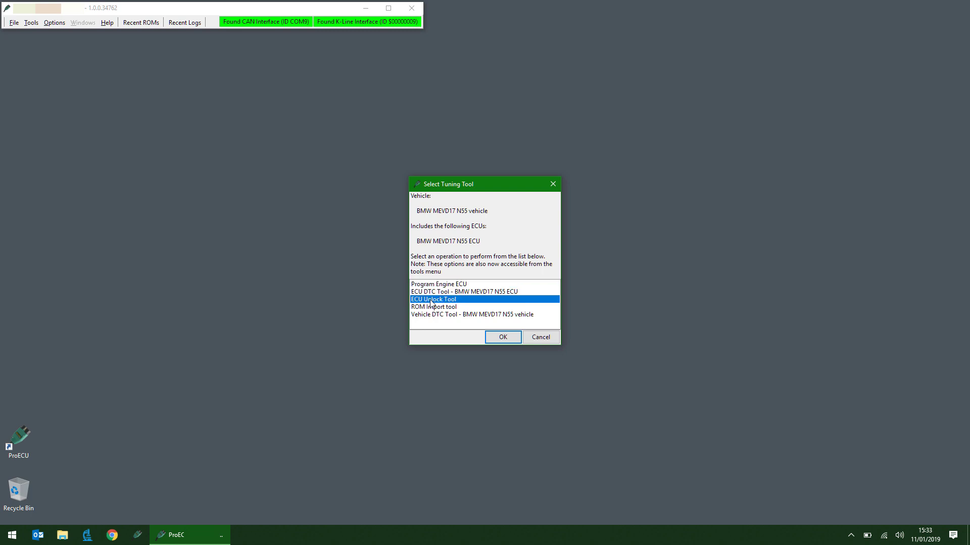
left_click(503, 338)
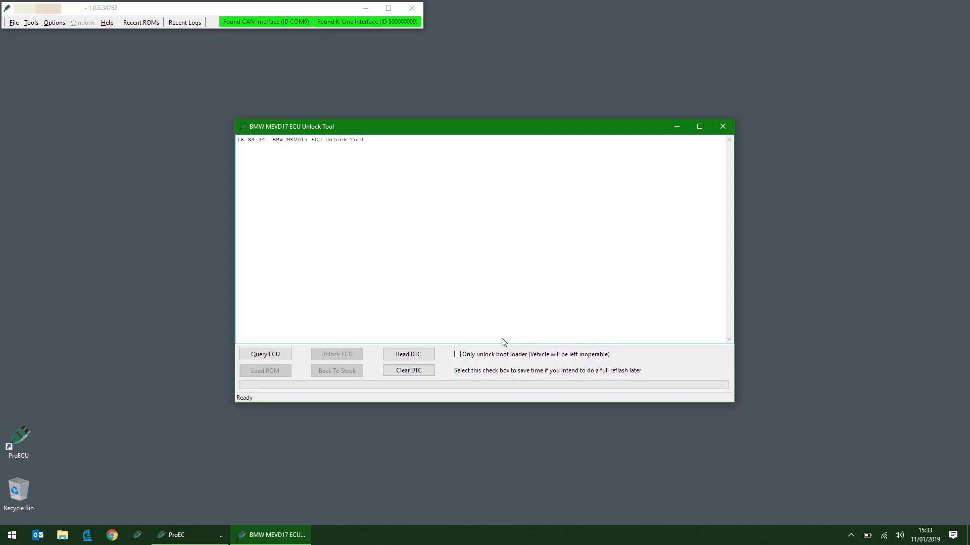
left_click(266, 356)
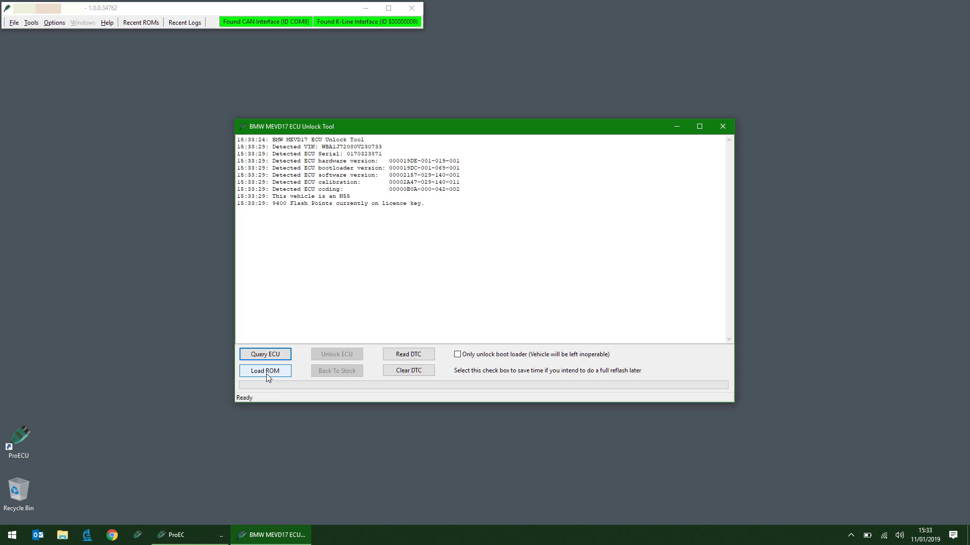
left_click(266, 374)
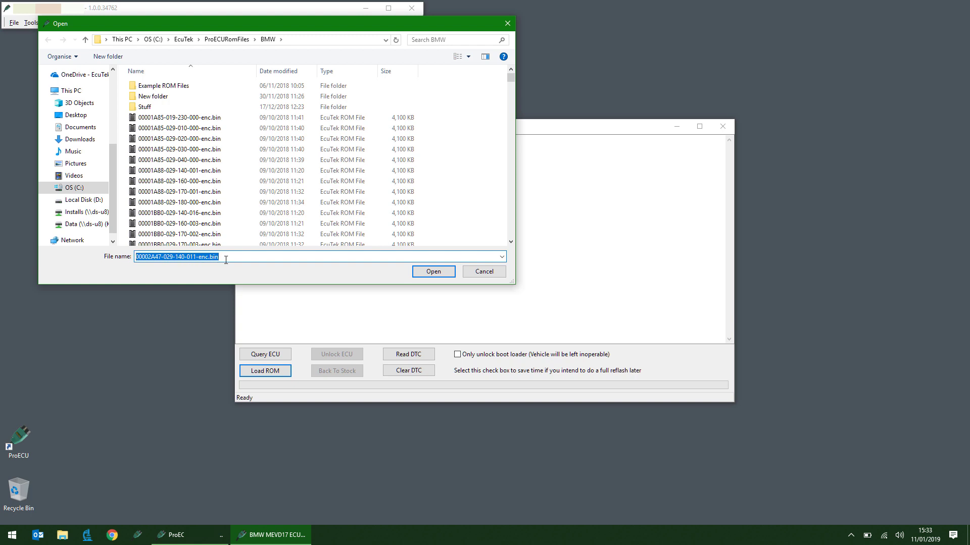
left_click(435, 272)
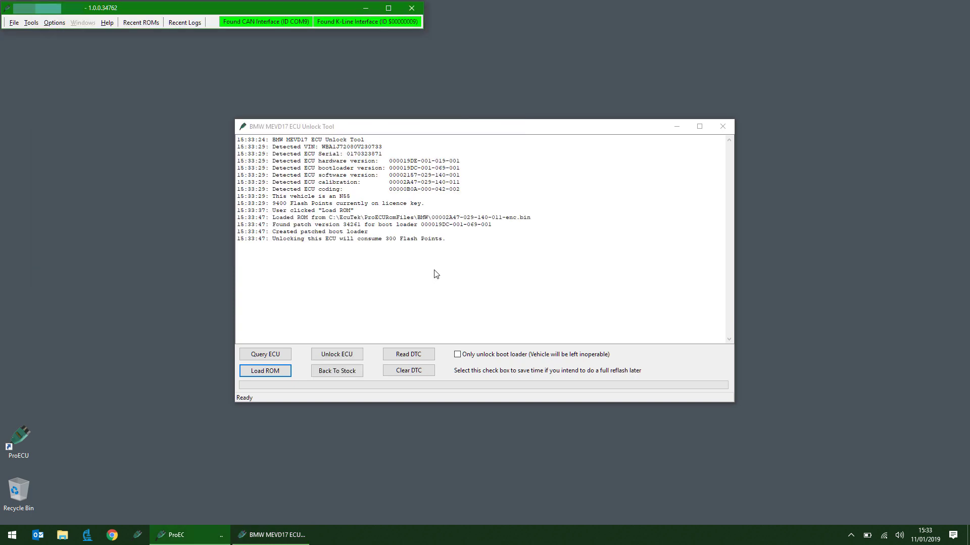
left_click(329, 358)
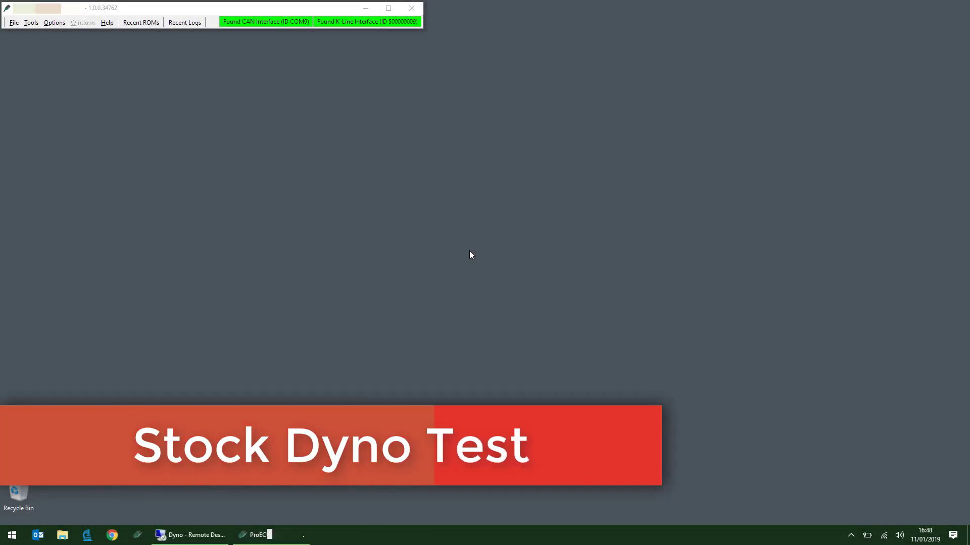
left_click(144, 24)
left_click(165, 35)
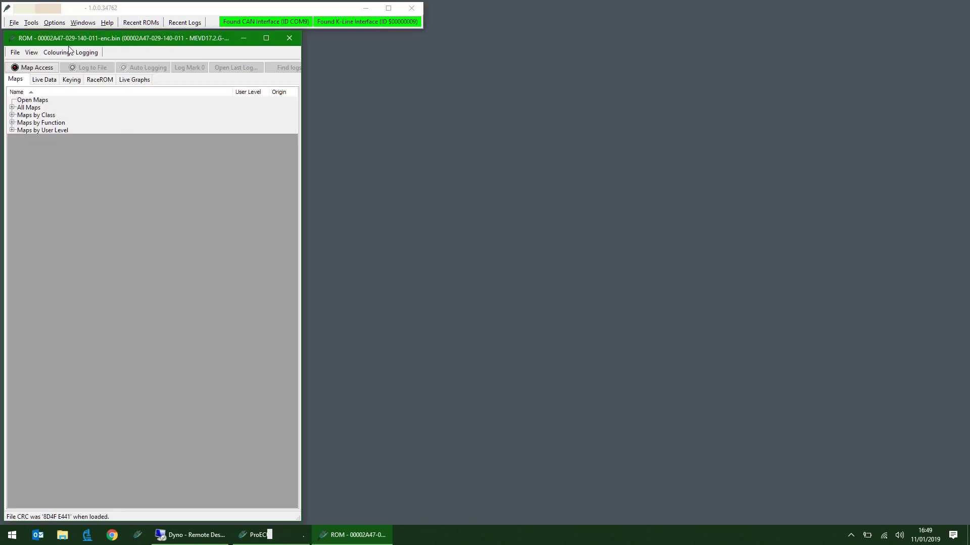
left_click(44, 82)
left_click(39, 68)
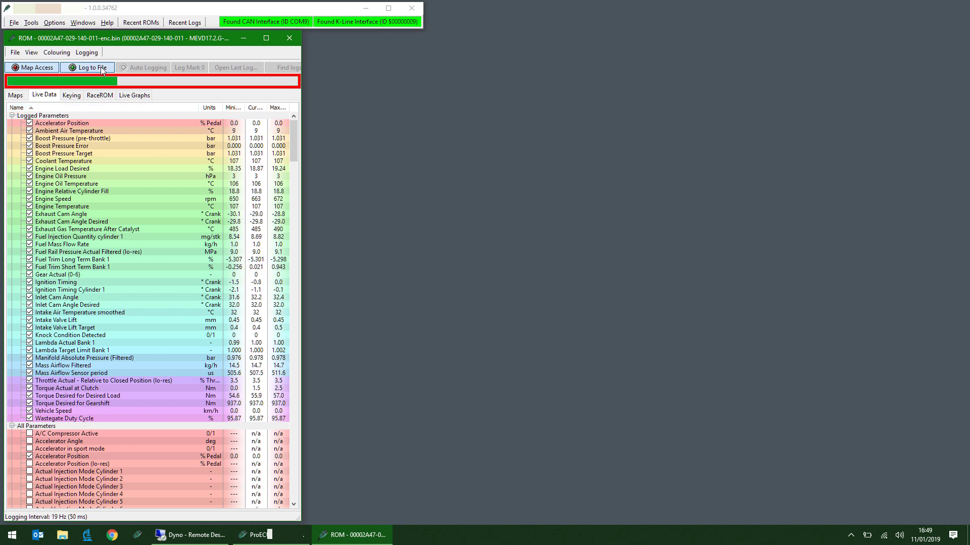
left_click(101, 67)
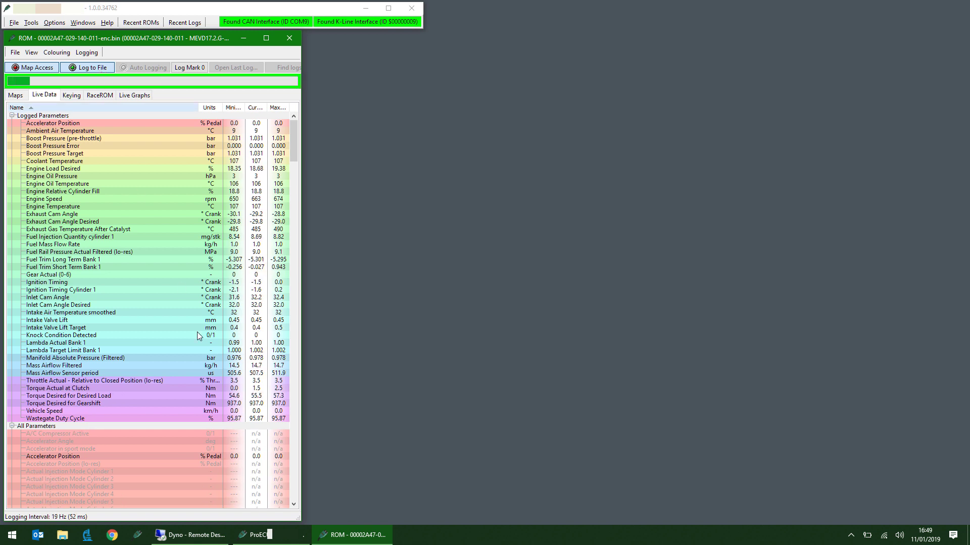
Switch to the Dyno remote session for the test run, and stop the ProECU file logging once it completes
left_click(192, 536)
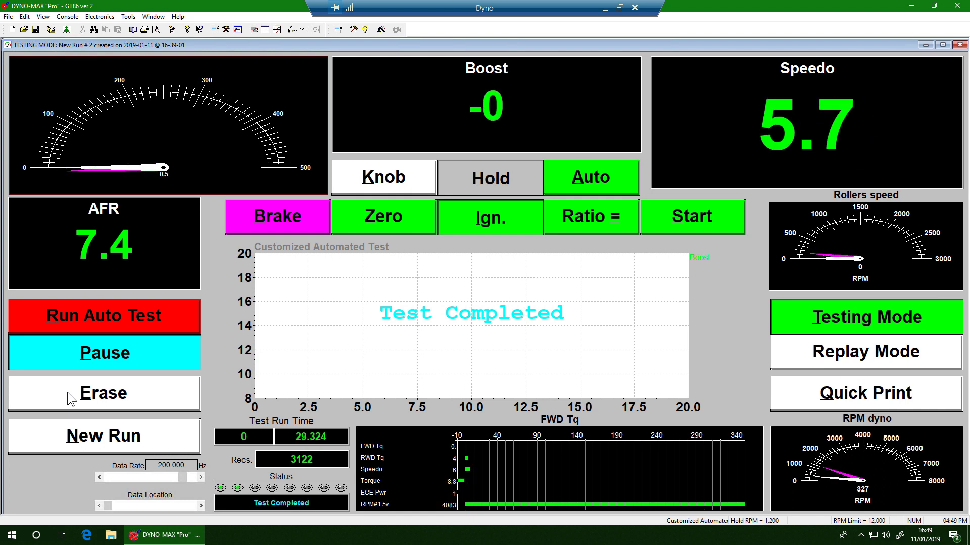
left_click(605, 7)
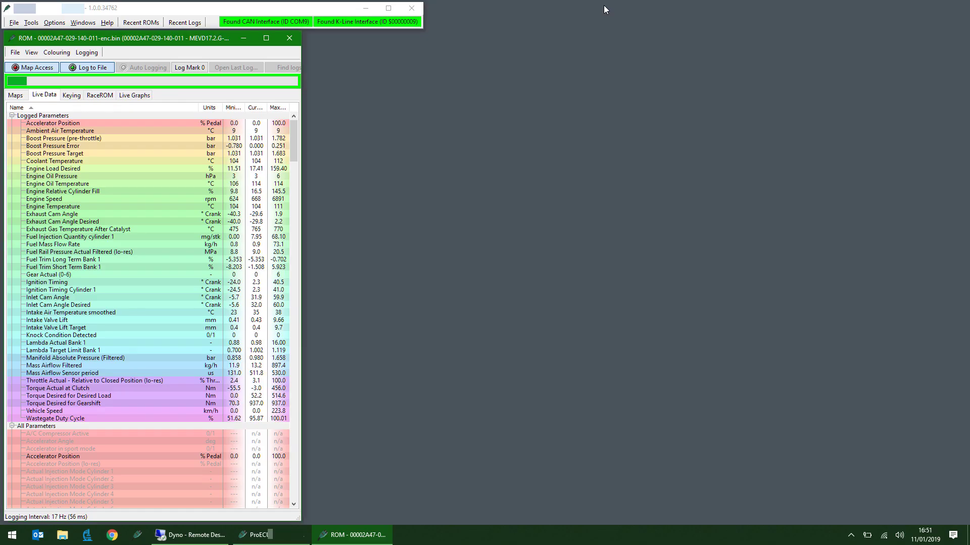
left_click(96, 71)
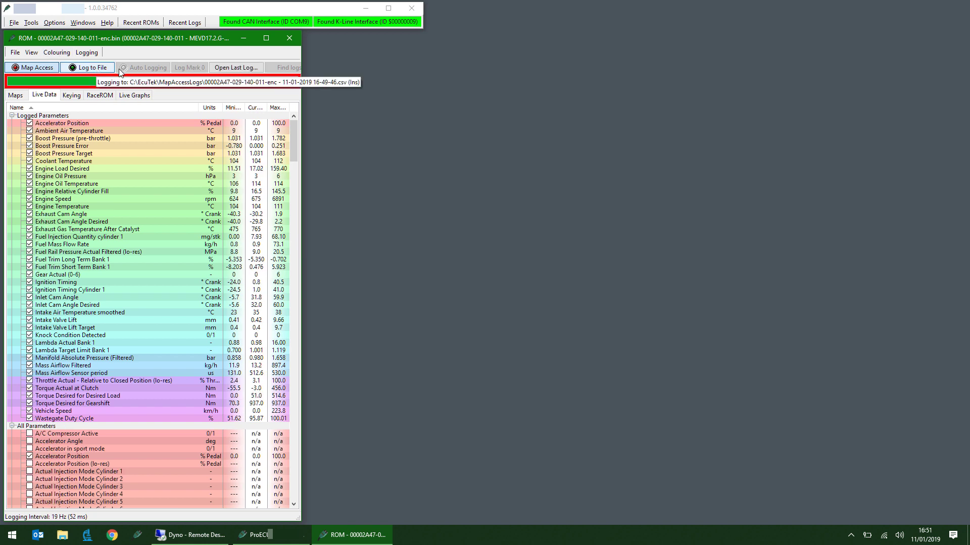
Open the last recorded log as time graphs, with all parameters hidden and the parameter list widened
left_click(235, 68)
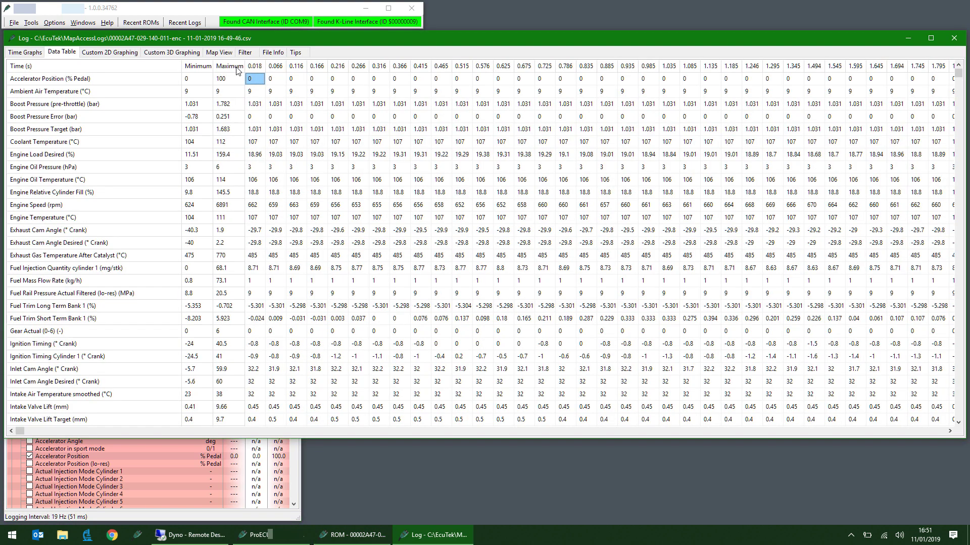
left_click(17, 53)
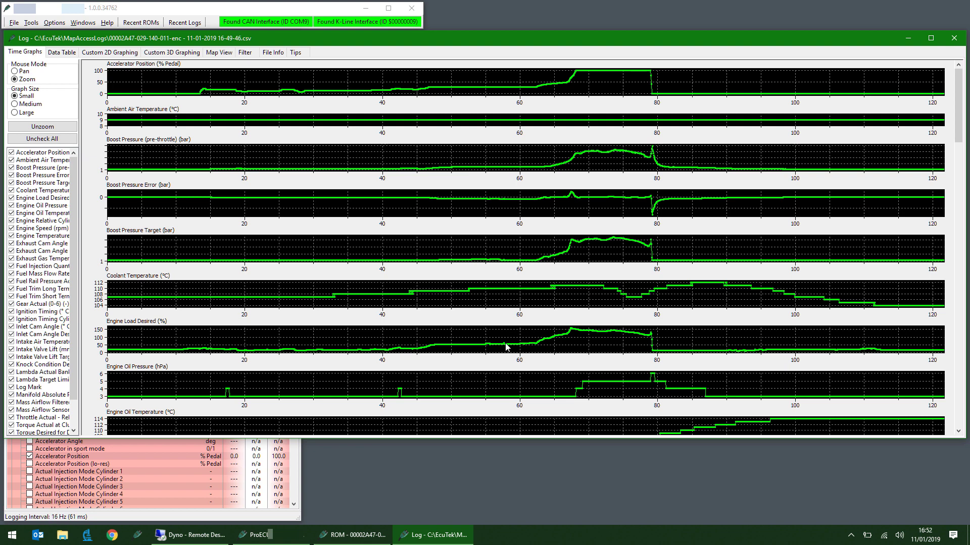
left_click(43, 138)
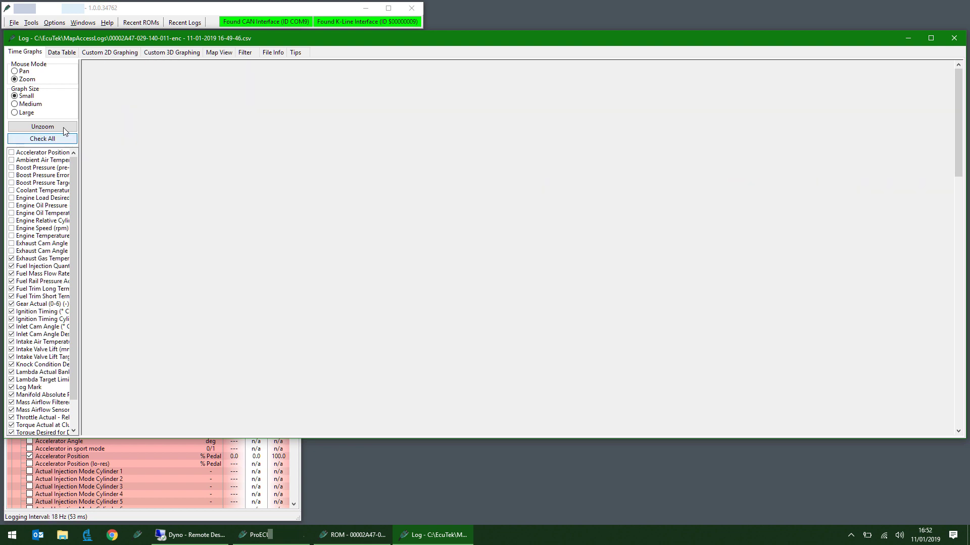
left_click_drag(79, 96, 109, 94)
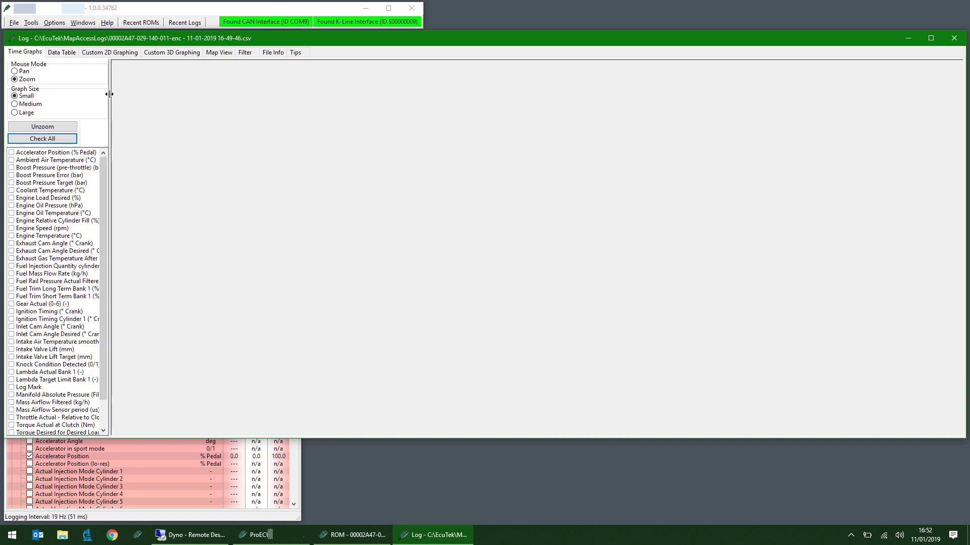
Show graphs for Accelerator Position, Boost Pressure (pre-throttle), Boost Pressure Target, Lambda Actual and Target Limit Bank 1, Manifold Absolute Pressure and Mass Airflow Filtered
left_click(12, 153)
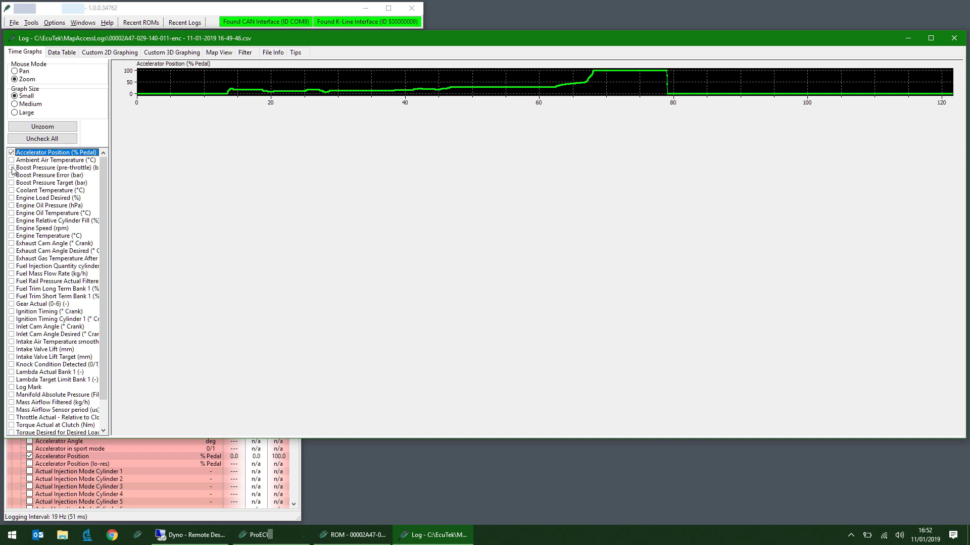
left_click(11, 168)
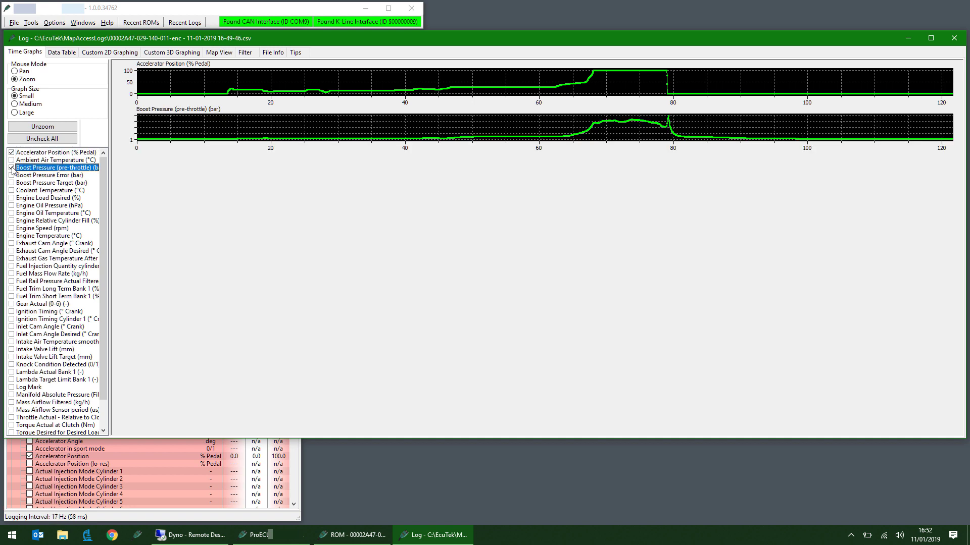
left_click(12, 183)
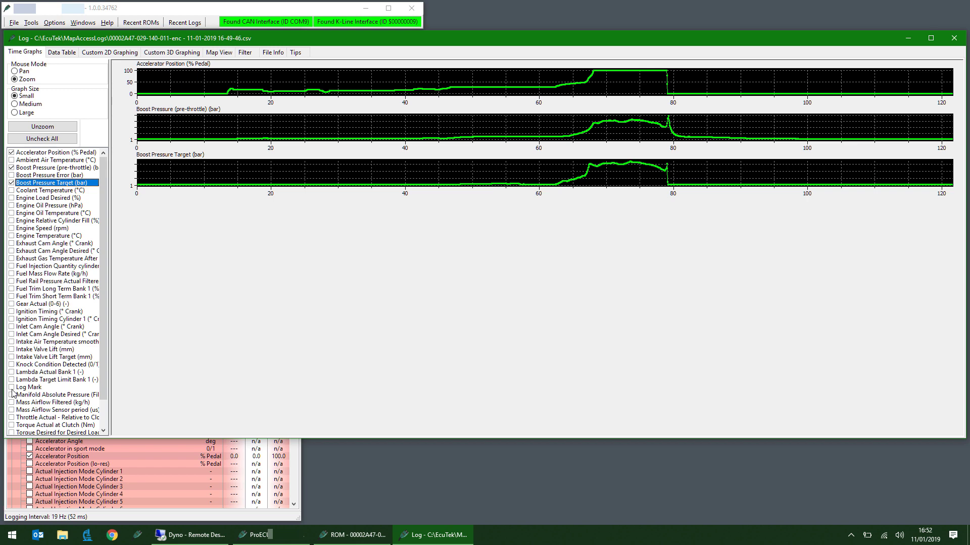
left_click(11, 372)
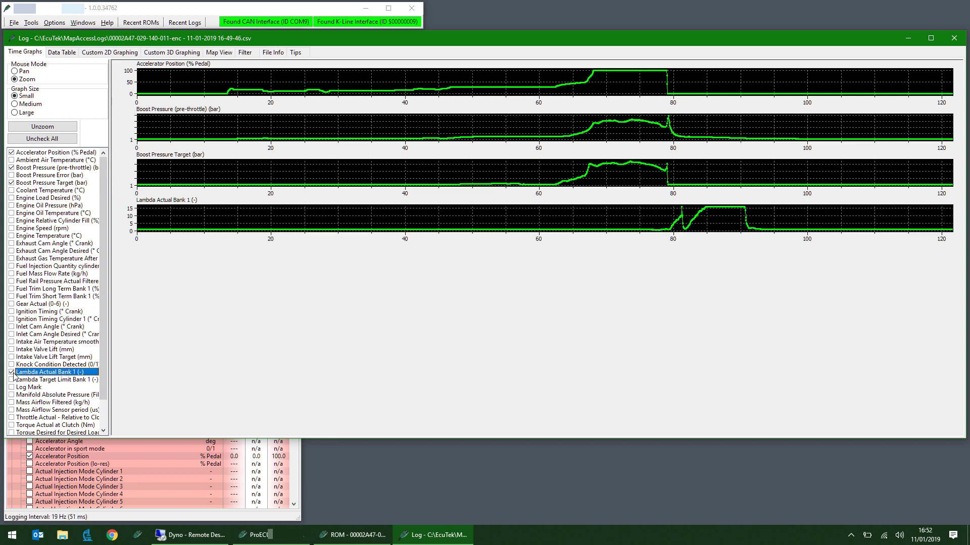
left_click(11, 380)
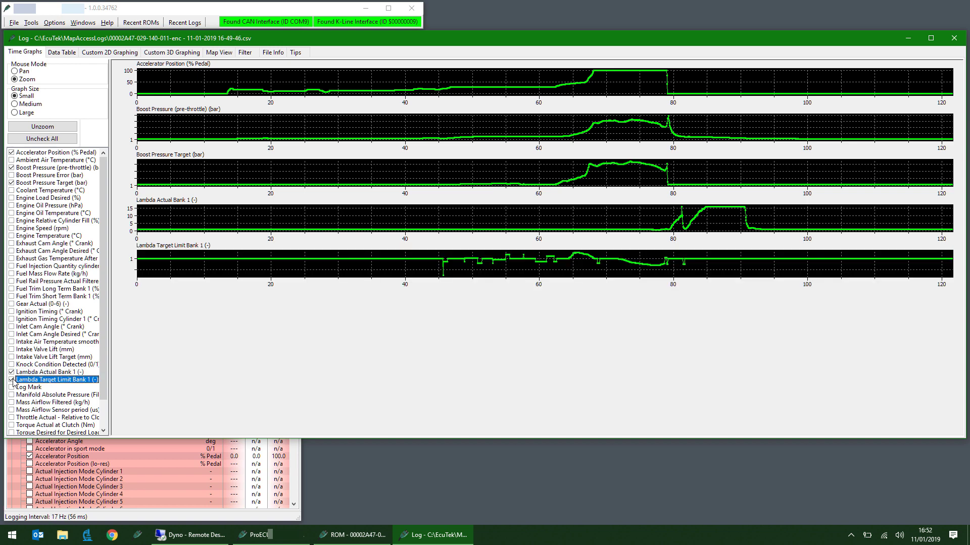
scroll(95, 429, "down", 2)
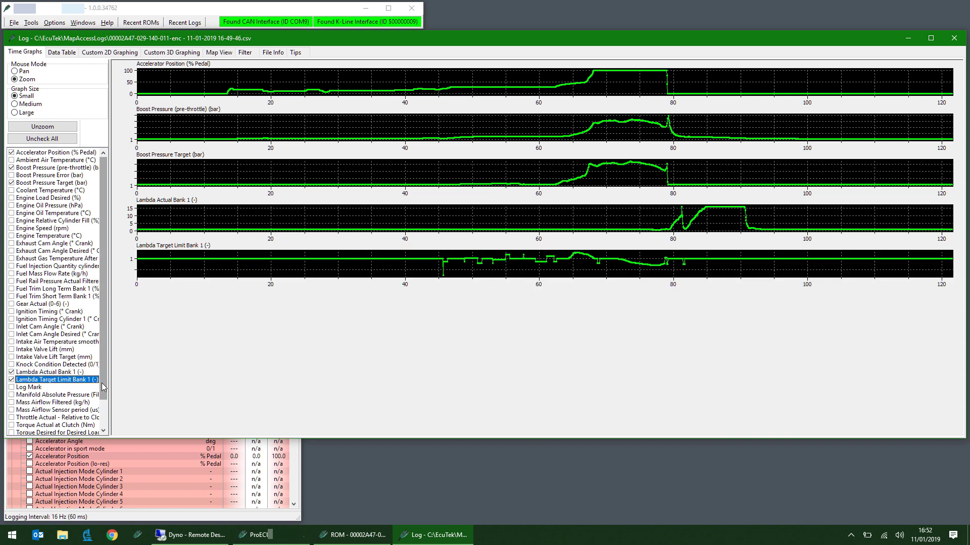
left_click(12, 365)
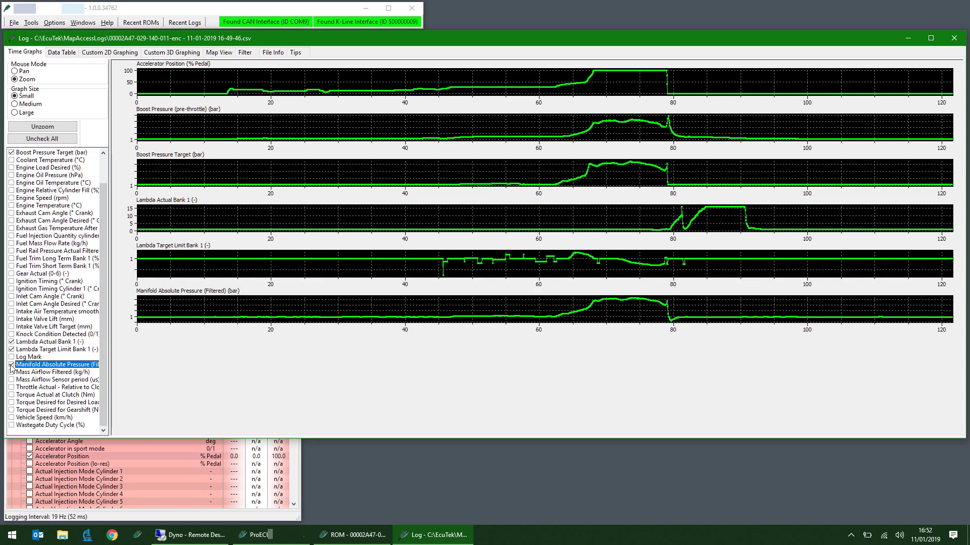
left_click(12, 372)
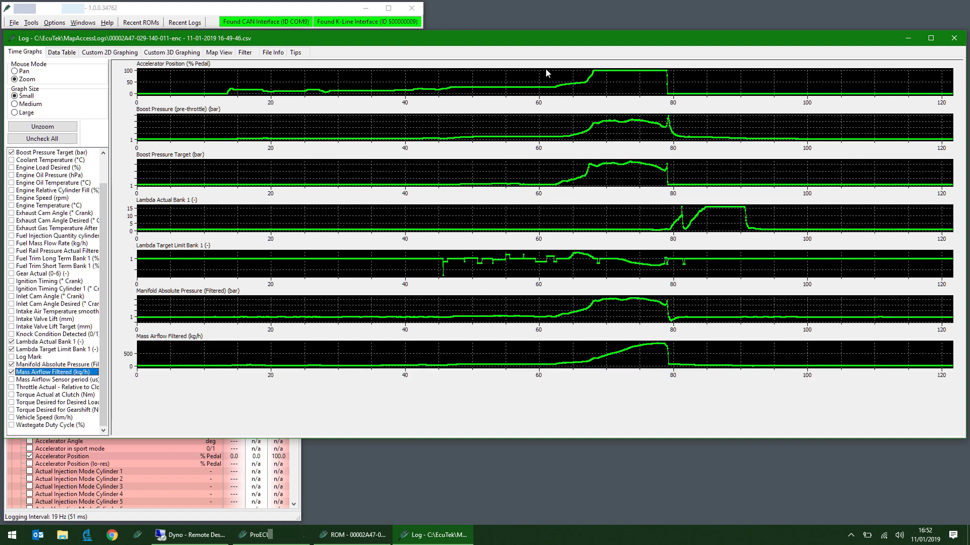
Examine the full-throttle section of the graphs from about 61 to 80 s, comparing actual and target boost and lambda, and close the log
left_click_drag(545, 81, 672, 109)
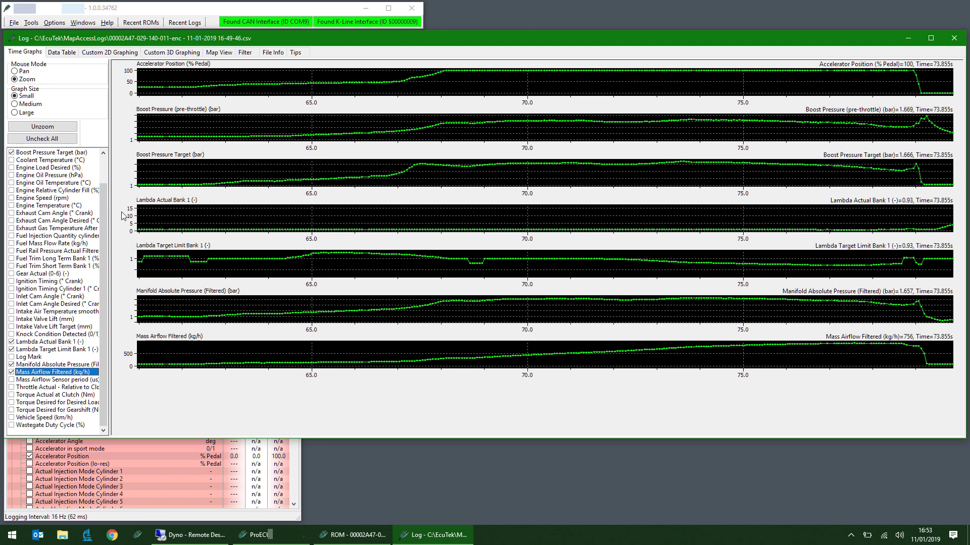
left_click(852, 234)
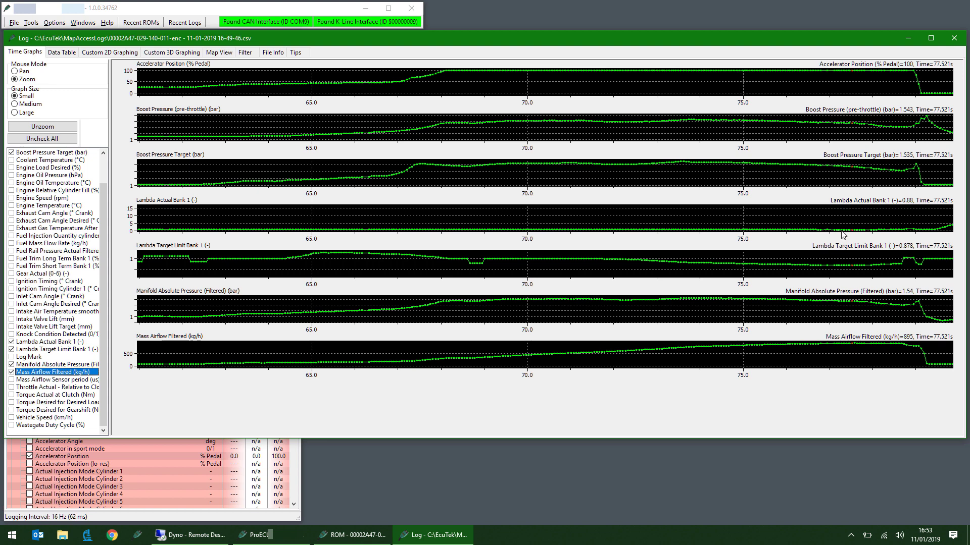
left_click(952, 40)
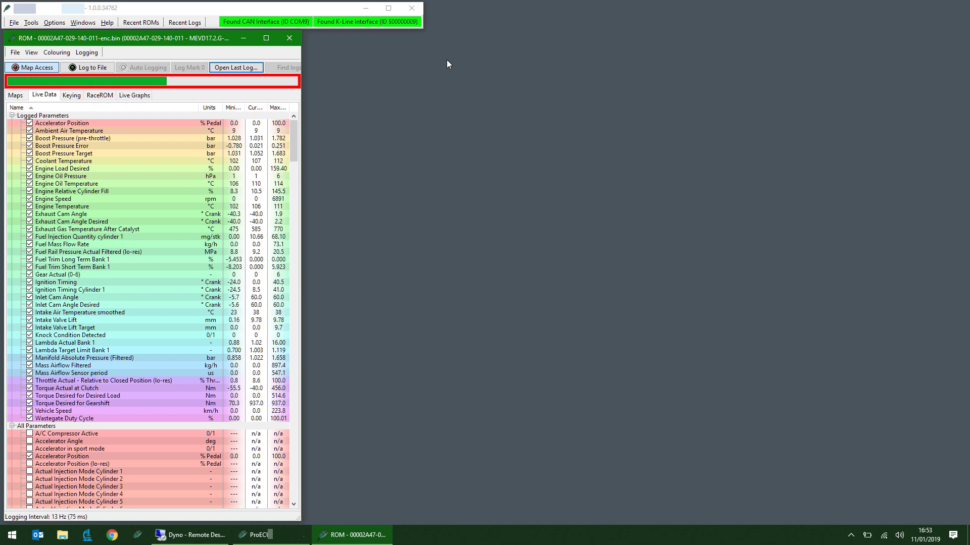
Stop the live map access and examine the run's torque and horsepower curves in the Dyno remote session
left_click(51, 69)
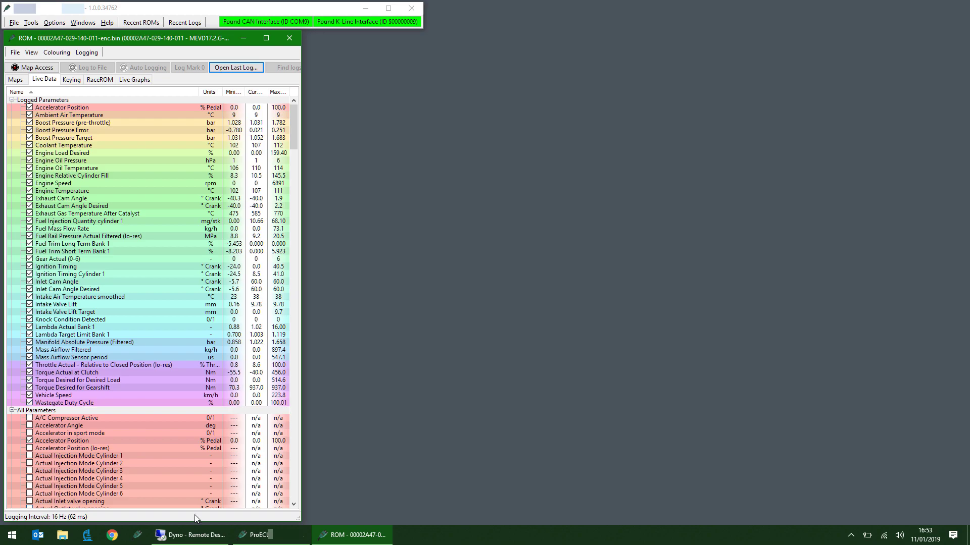
left_click(189, 535)
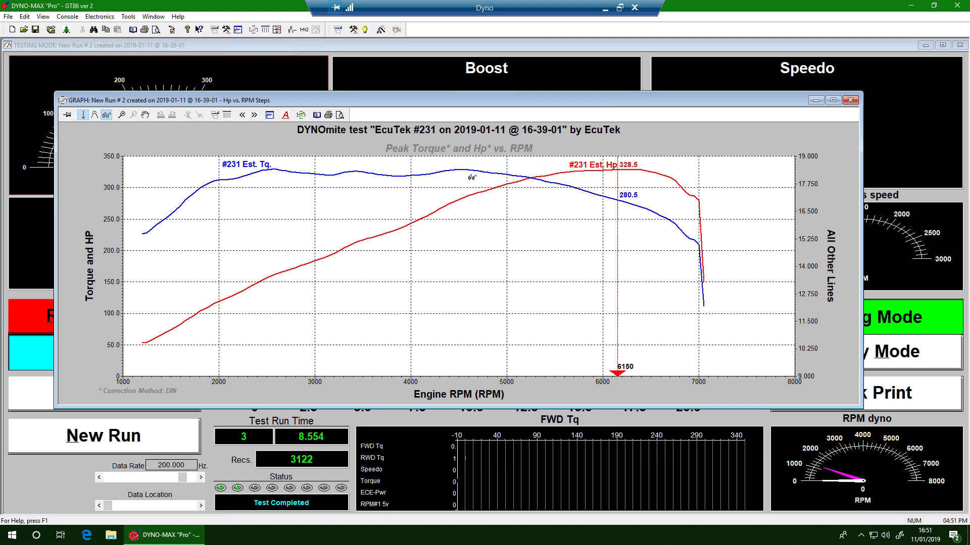
mouse_move(464, 173)
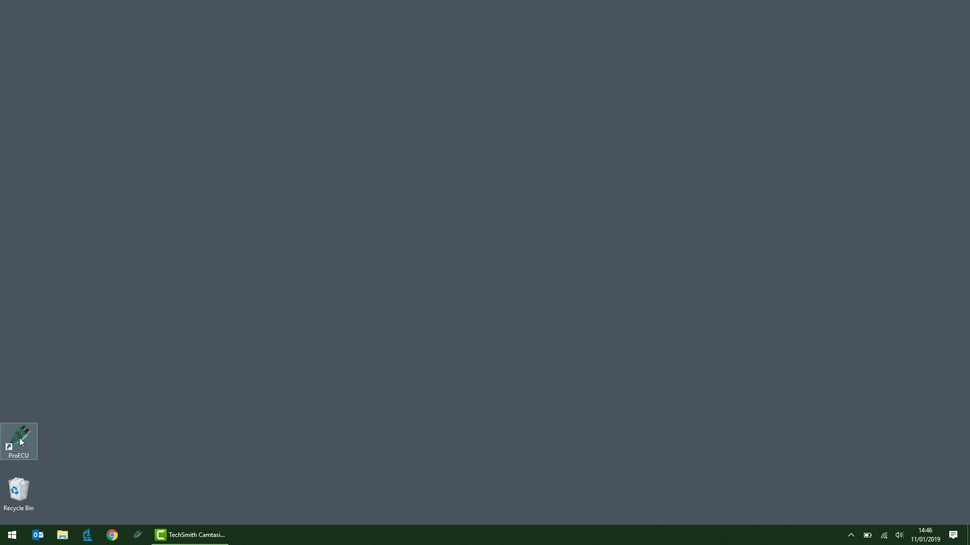
double_click(20, 441)
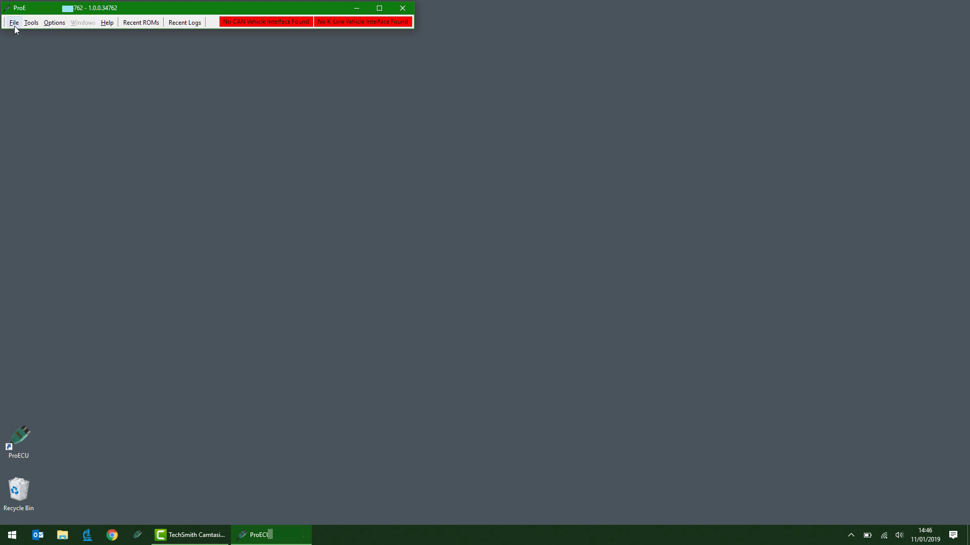
left_click(14, 24)
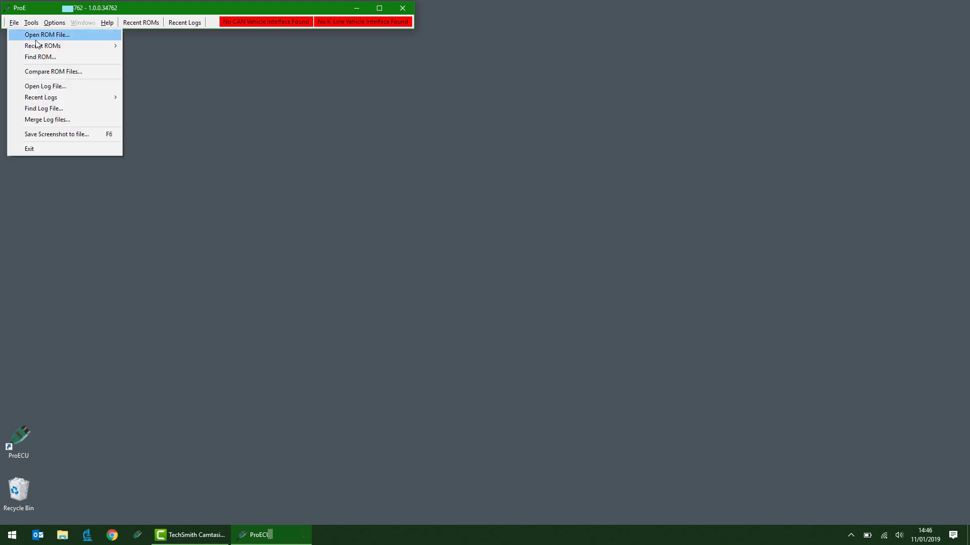
left_click(37, 36)
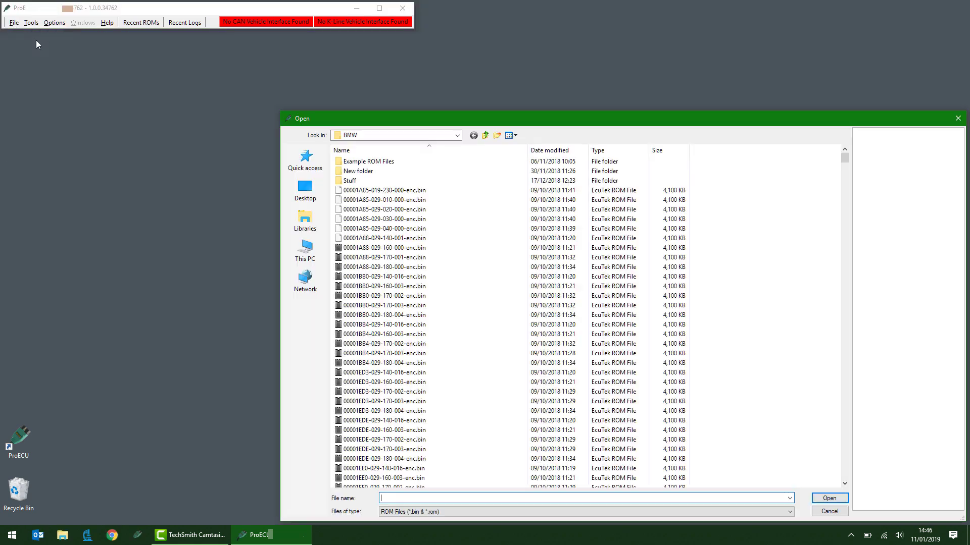
scroll(535, 256, "down", 12)
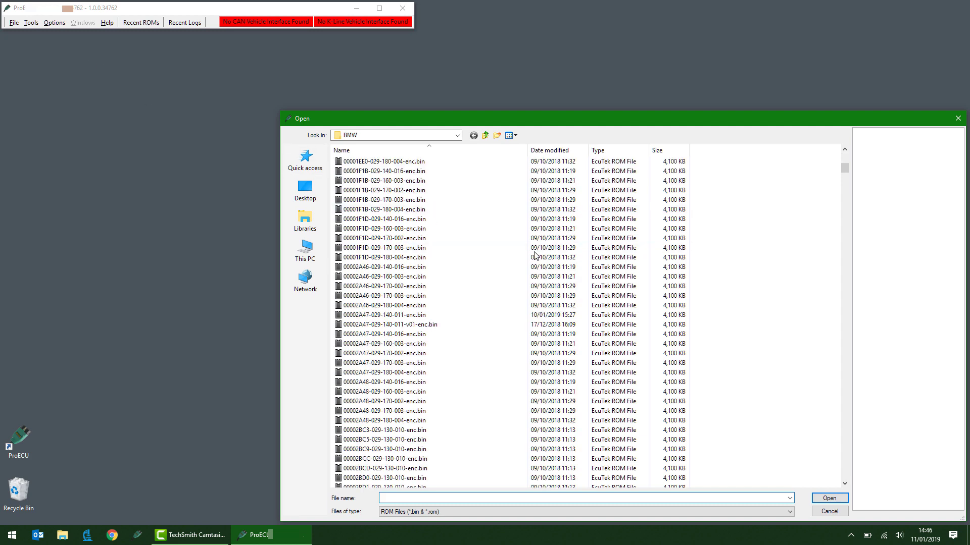
left_click(404, 315)
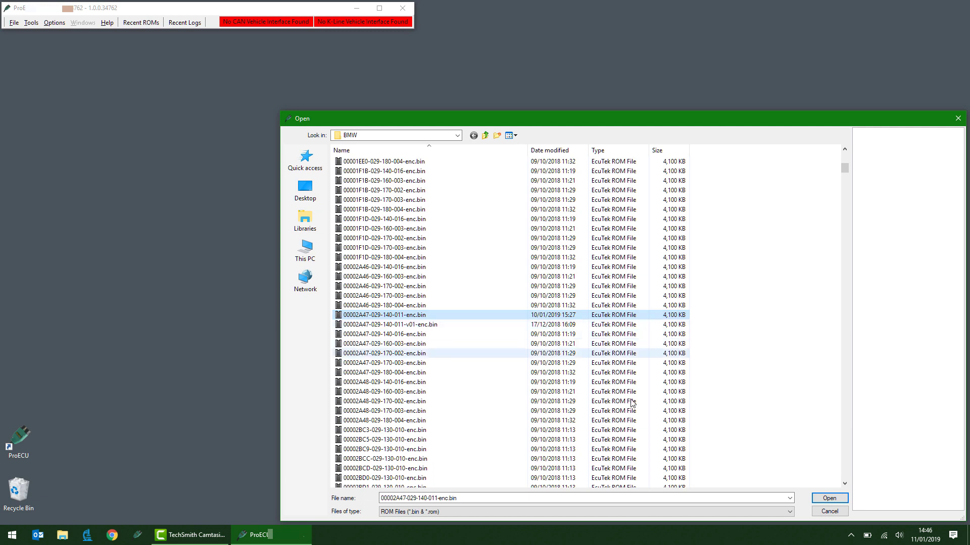
left_click(836, 502)
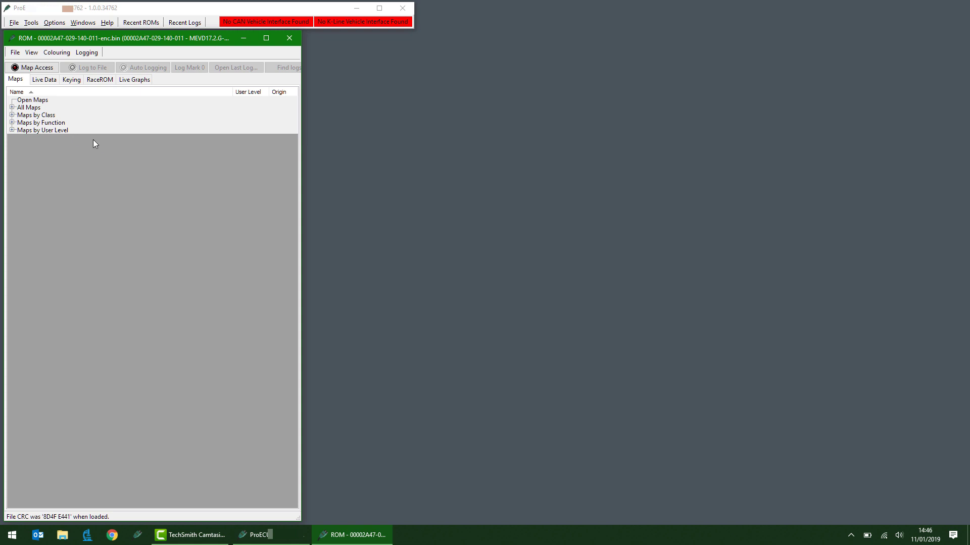
Increase the ROM editor's font size several times so the map list is easier to read
left_click(32, 52)
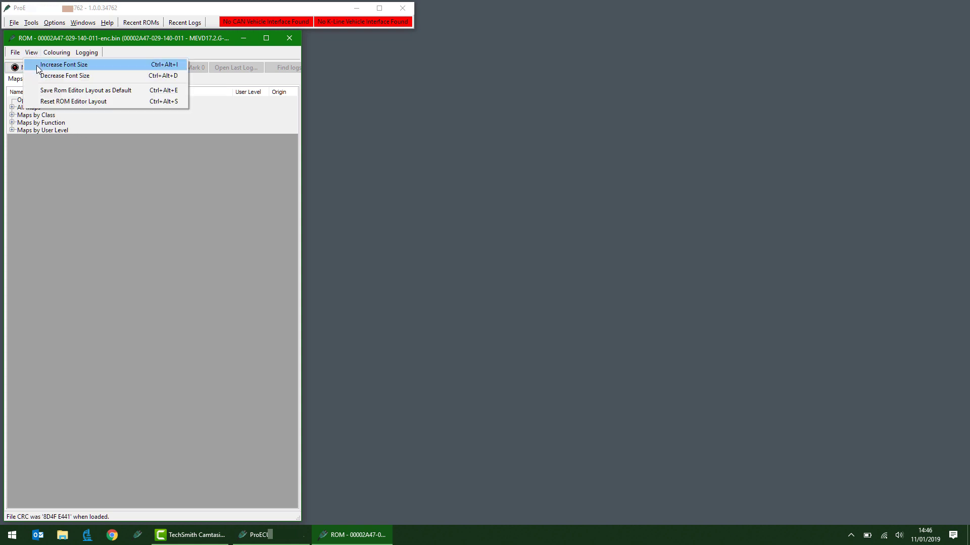
left_click(38, 68)
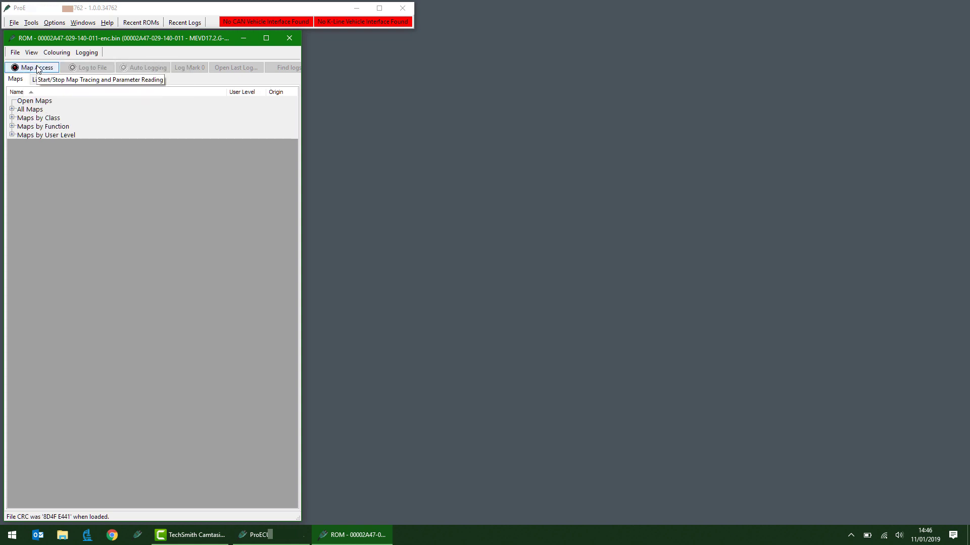
key("ctrl+plus")
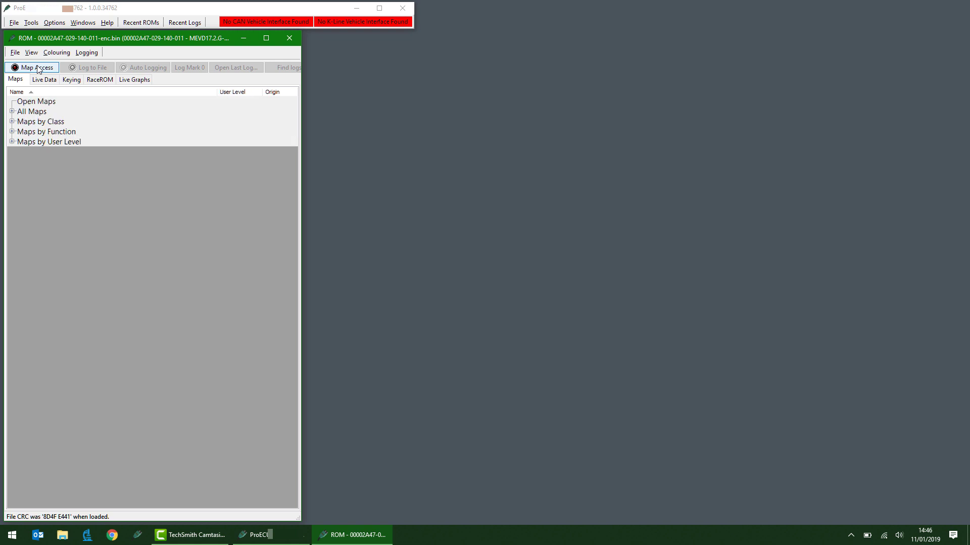
key("ctrl+plus")
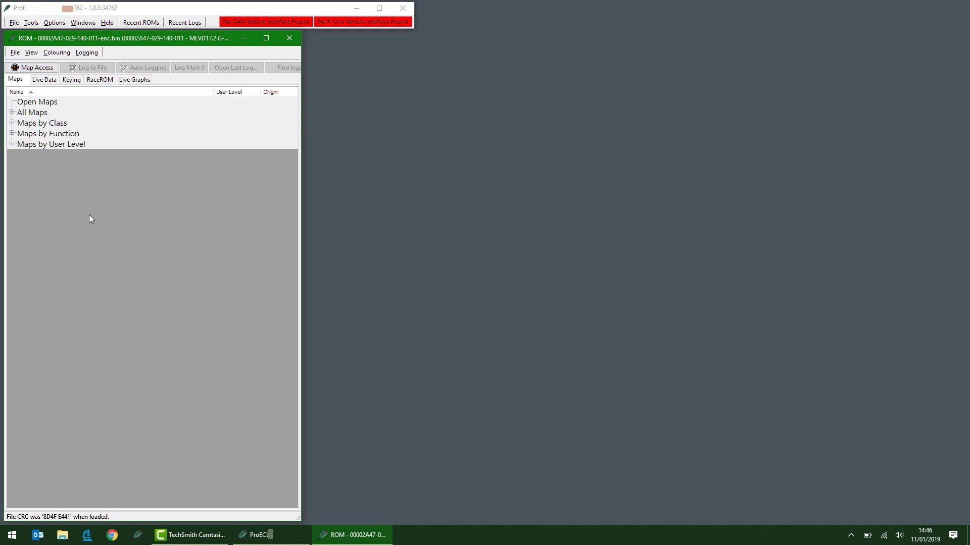
key("ctrl+plus")
key("ctrl+plus")
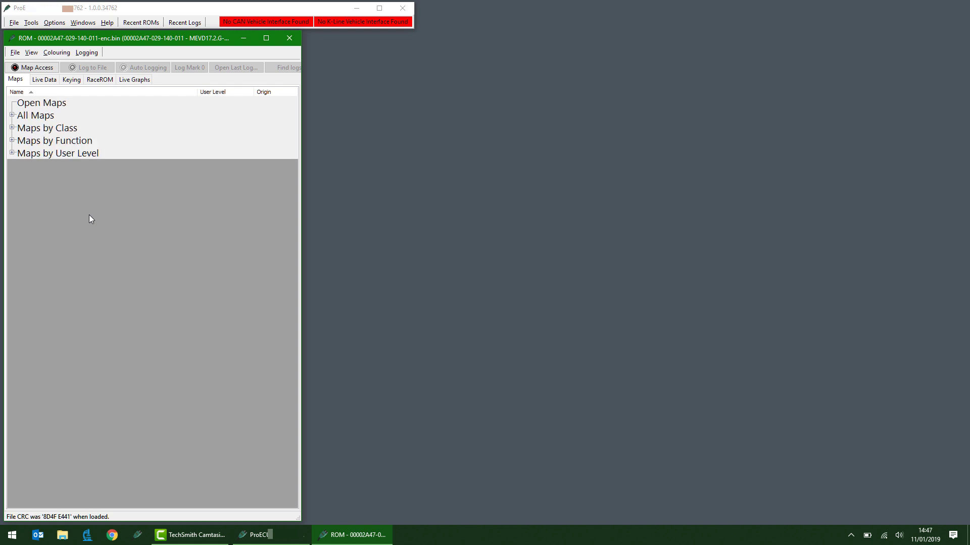
Expand the Base and Max Torque Limits groups of Torque Control under Maps by Function, and widen the ROM window to show full map names
left_click(12, 141)
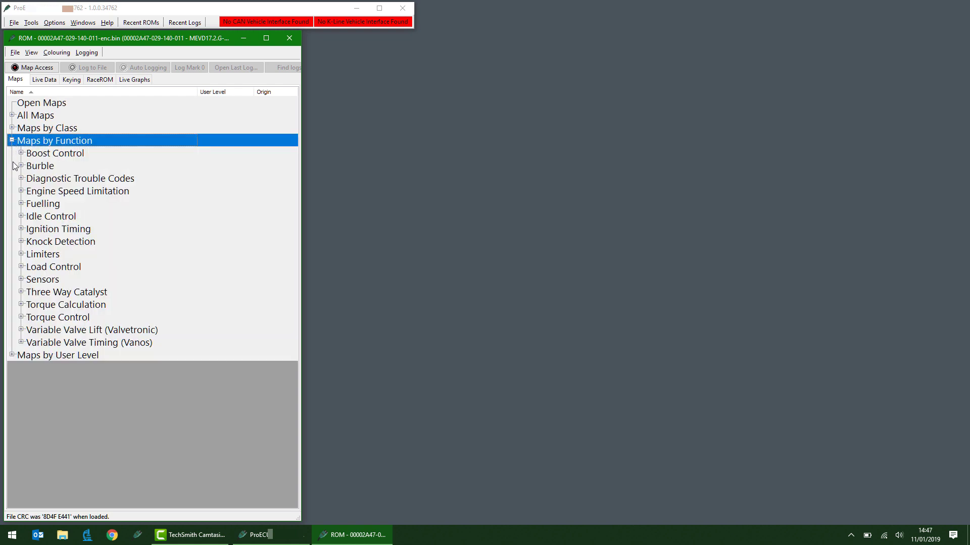
left_click(22, 318)
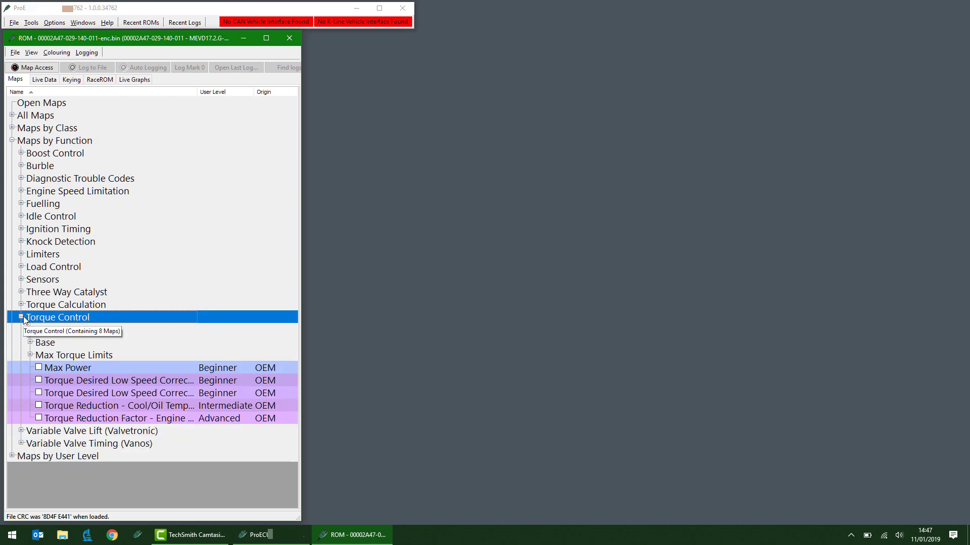
left_click(29, 342)
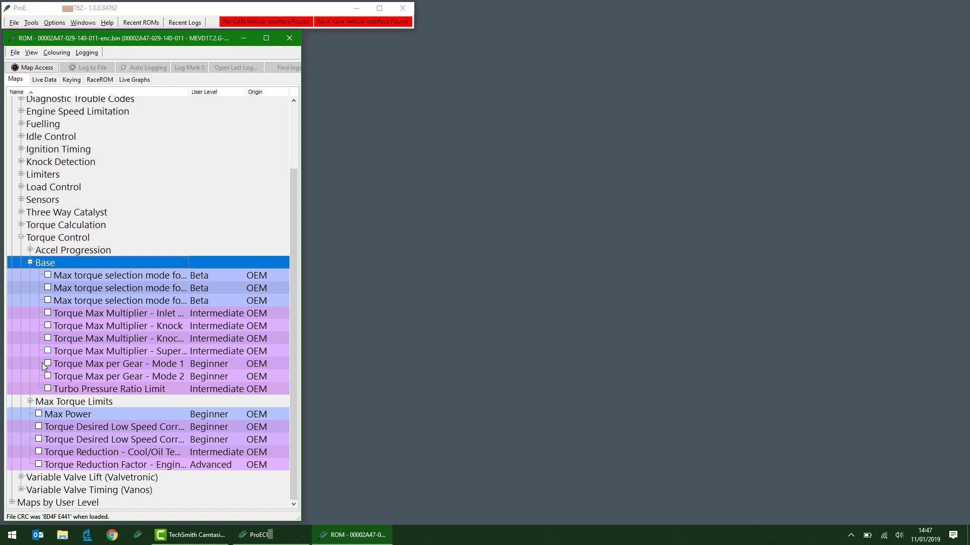
left_click(30, 403)
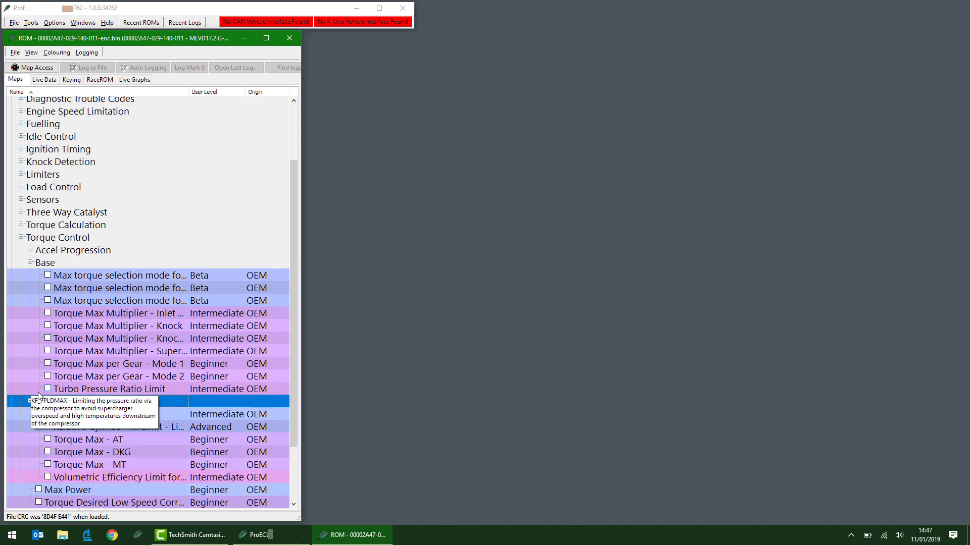
left_click_drag(303, 303, 373, 311)
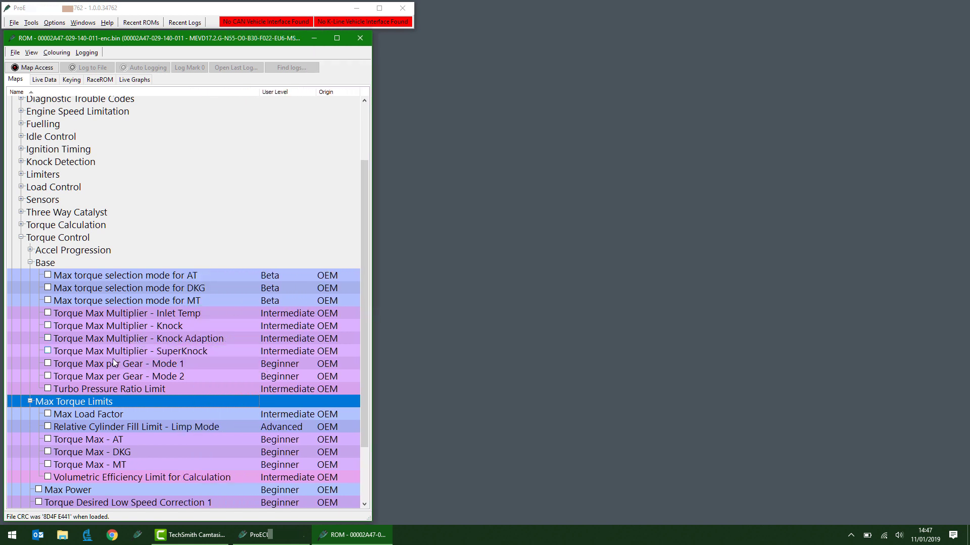
Open the Torque Max - AT map and scale all its torque values to 120 percent
mouse_move(113, 362)
left_click(48, 439)
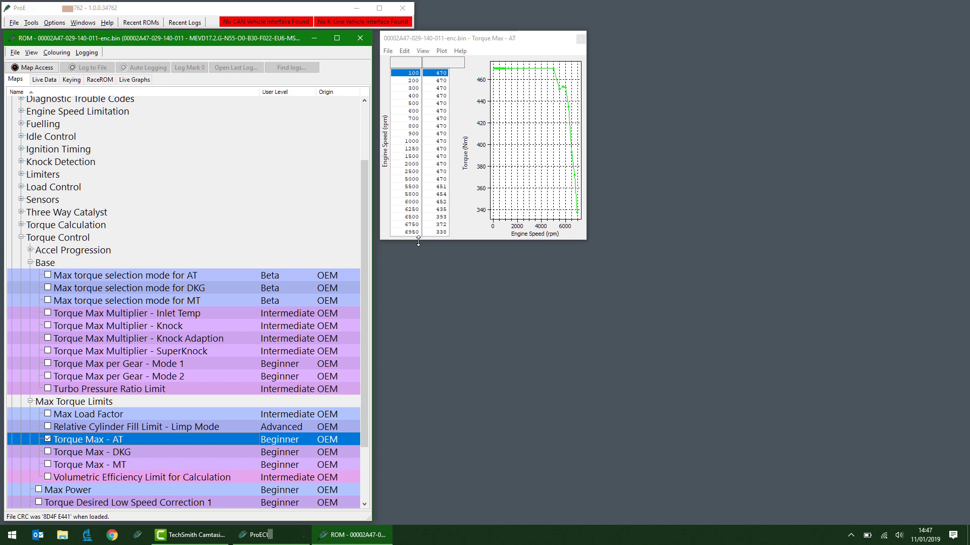
left_click_drag(441, 74, 438, 238)
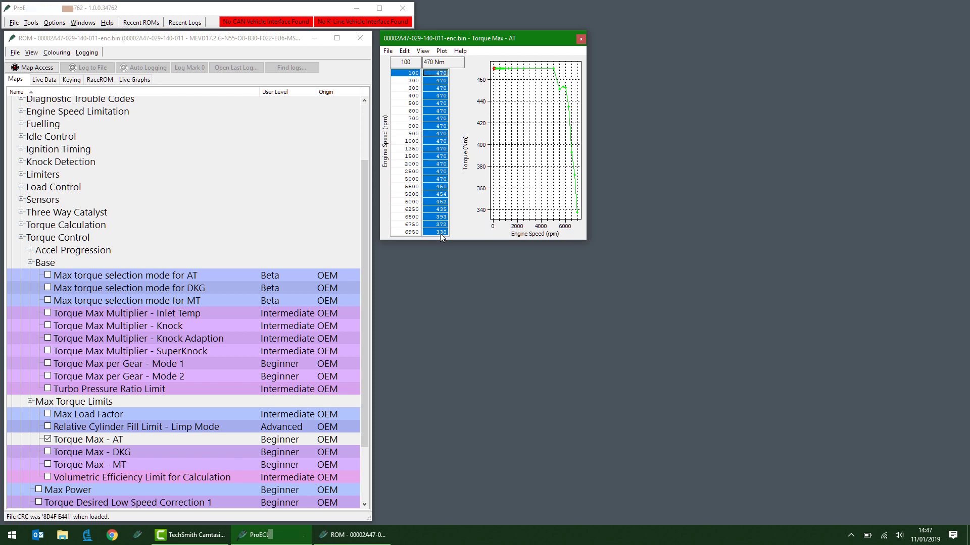
key("p")
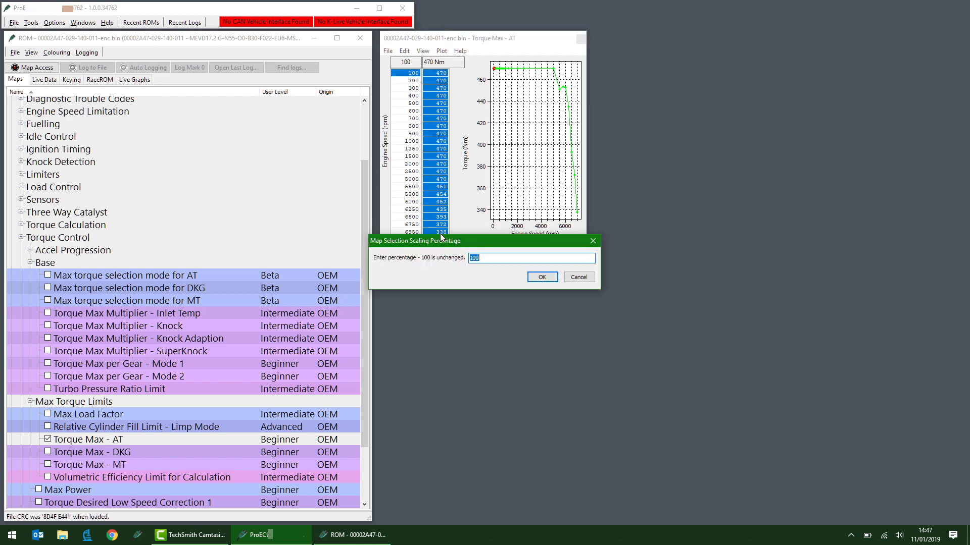
type("120")
key("Return")
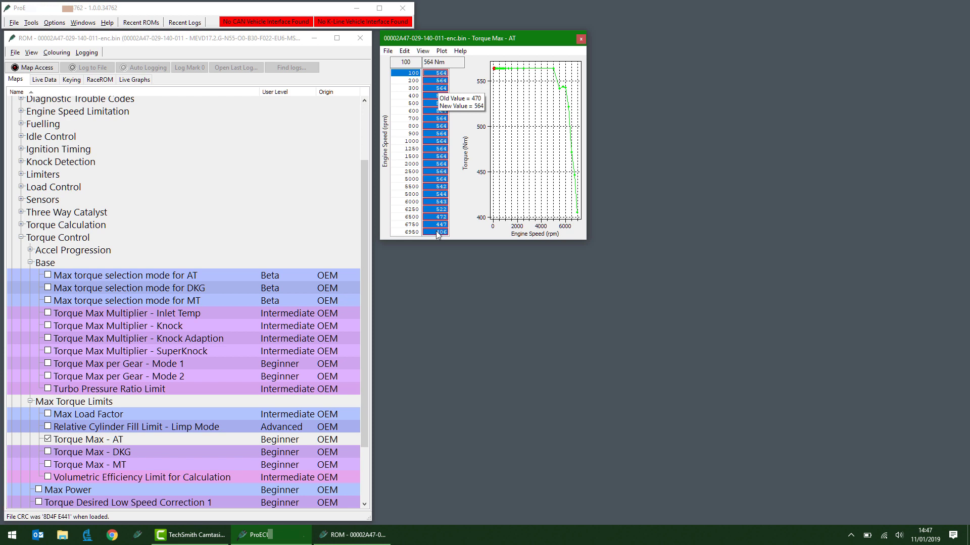
Commit the Torque Max - AT changes to the ROM and close the map
left_click(389, 52)
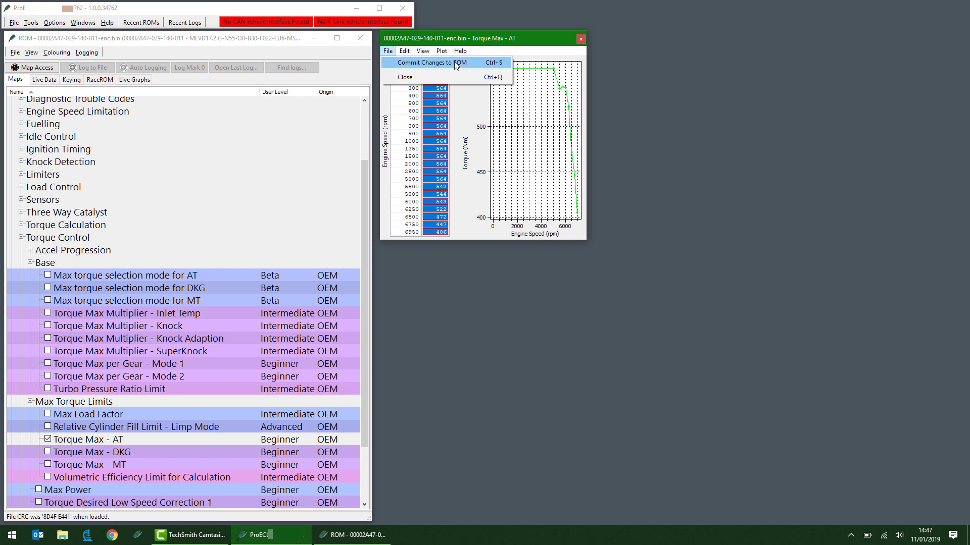
left_click(460, 63)
left_click(387, 51)
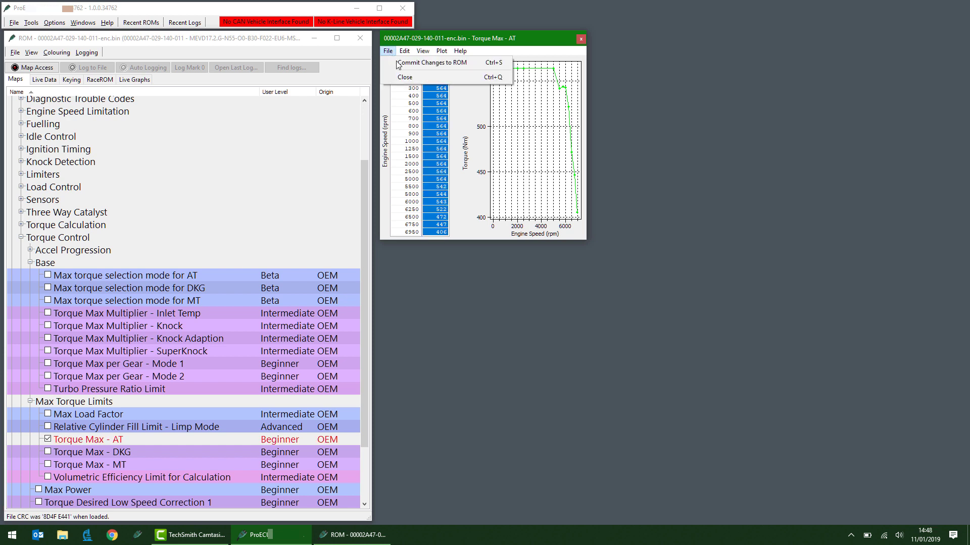
left_click(404, 77)
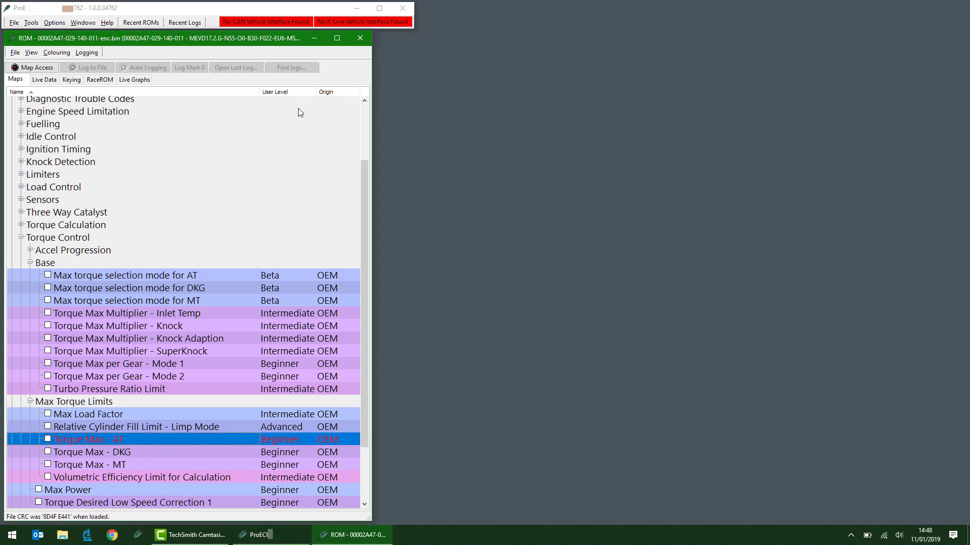
Open the Torque Max per Gear maps for Mode 1 and Mode 2, and scale the gear 8 and 9 columns of Mode 1 to 120 percent
left_click(50, 364)
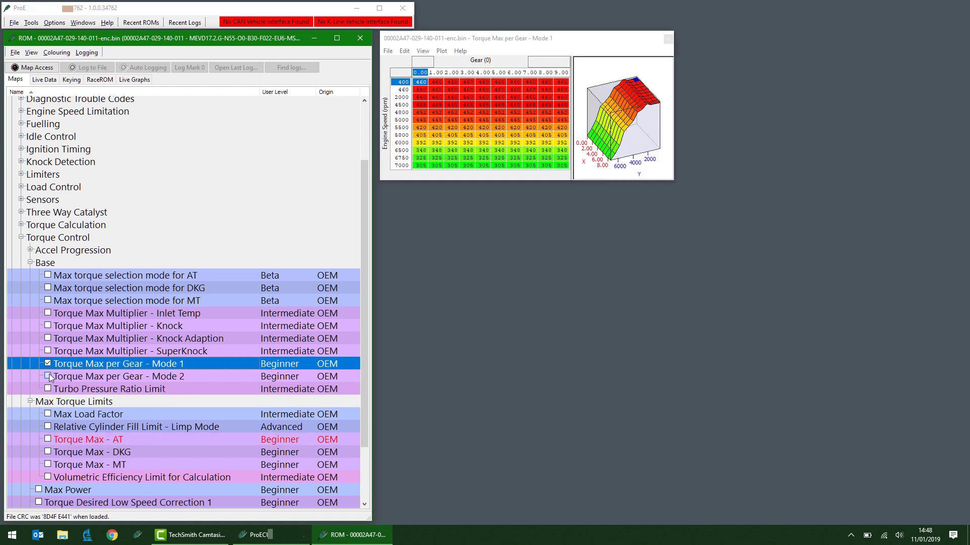
left_click(48, 376)
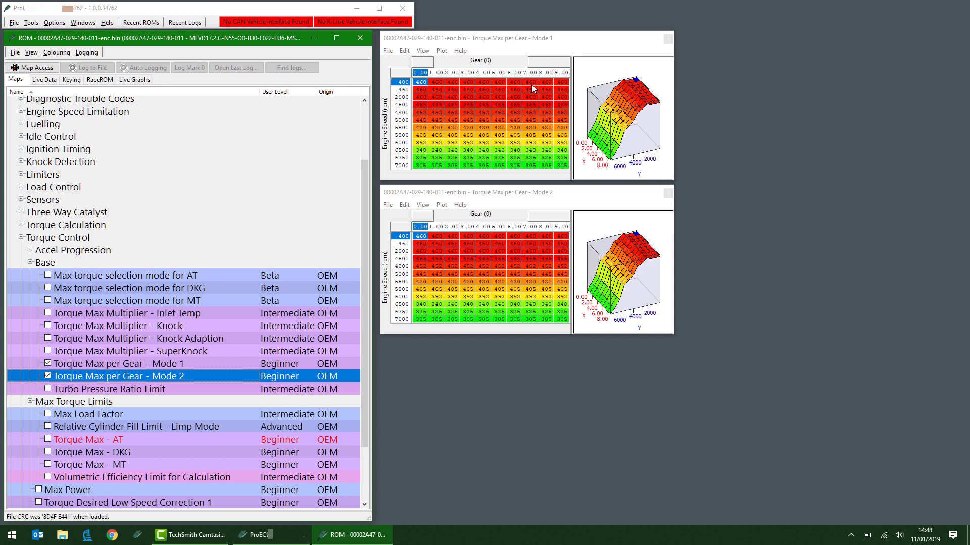
left_click_drag(546, 86, 568, 175)
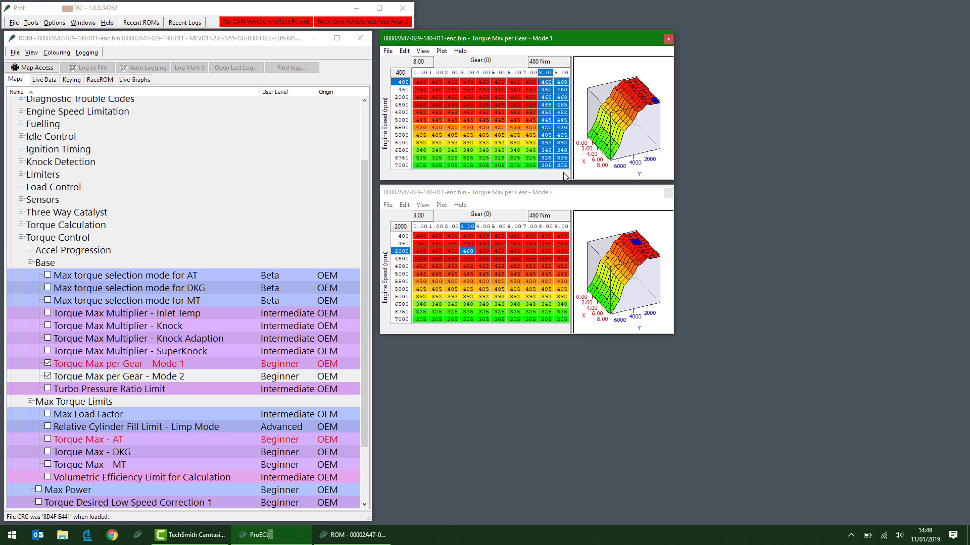
type("p")
type("120")
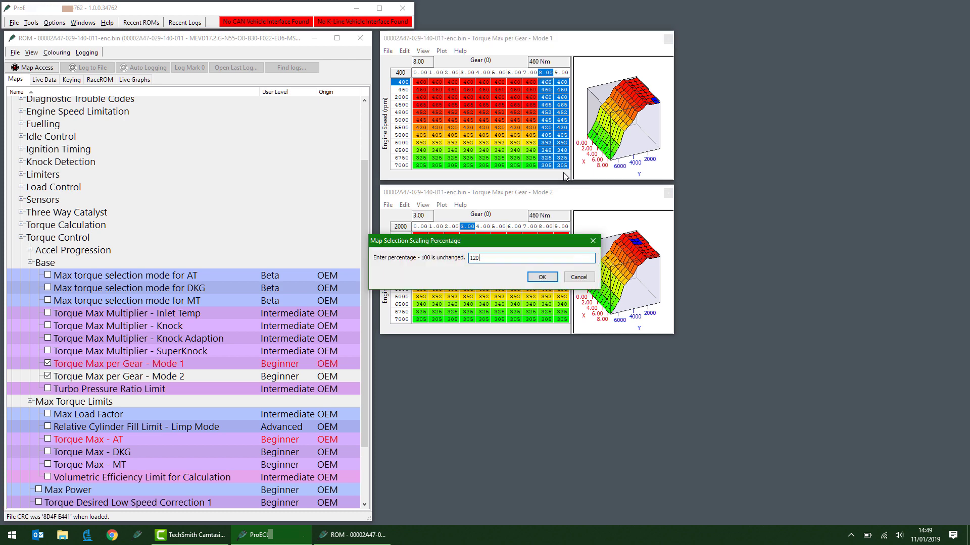
key("Return")
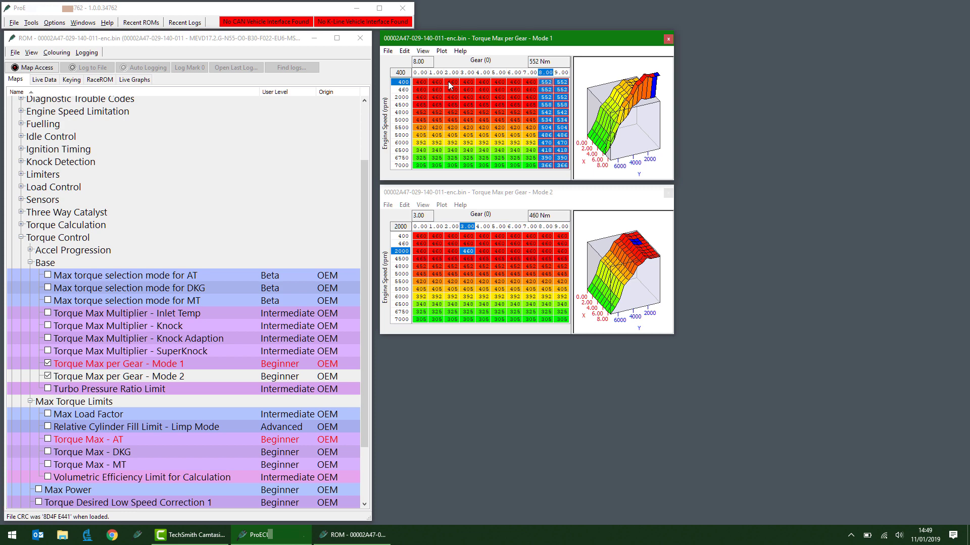
Interpolate the Mode 1 torque values horizontally from gear 3 to gear 8 across all engine speeds
left_click_drag(451, 86, 550, 173)
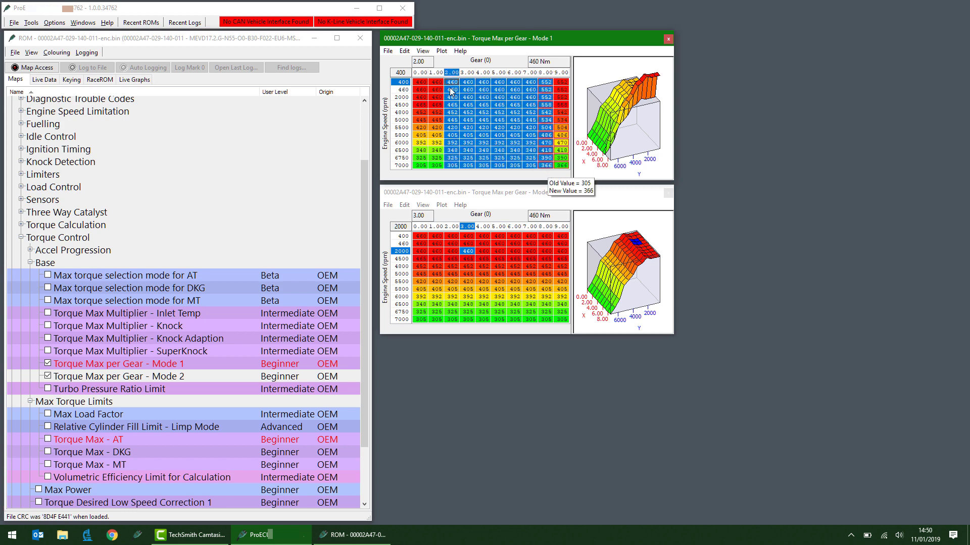
left_click_drag(467, 82, 549, 168)
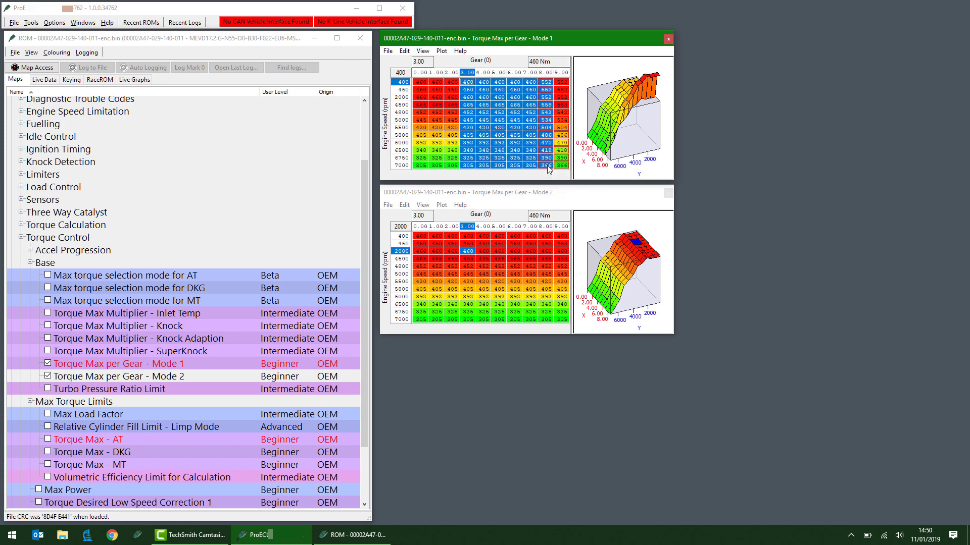
key("h")
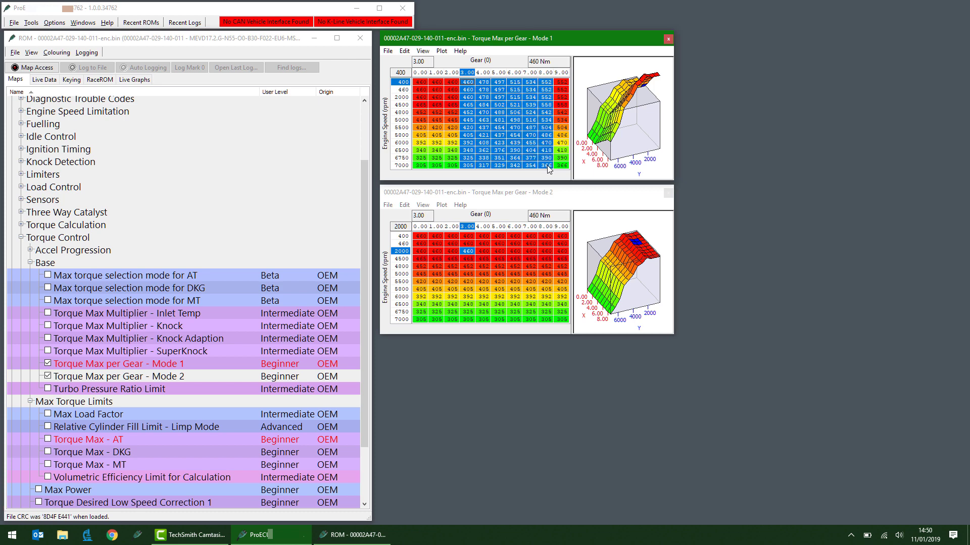
Copy the entire Torque Max per Gear - Mode 1 map and paste it into the Mode 2 map
left_click(403, 56)
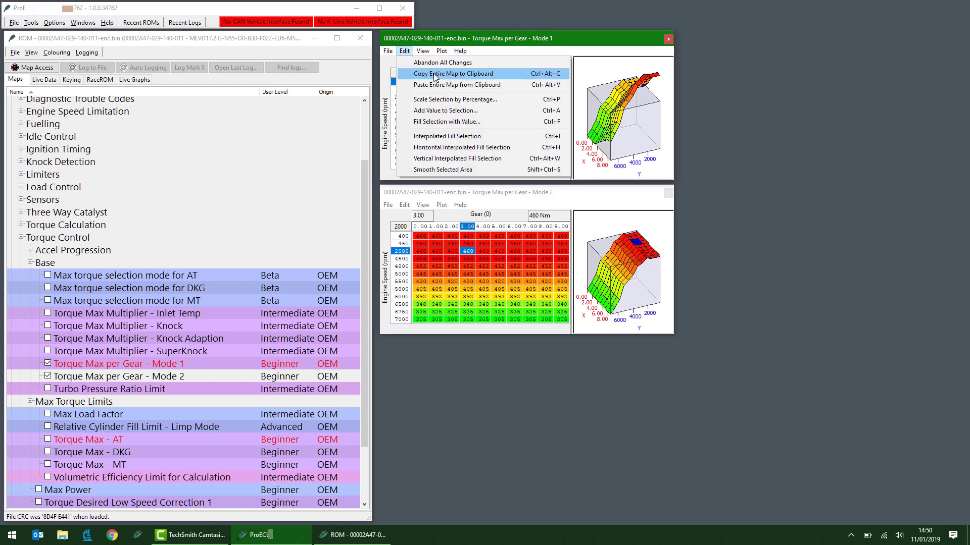
left_click(538, 77)
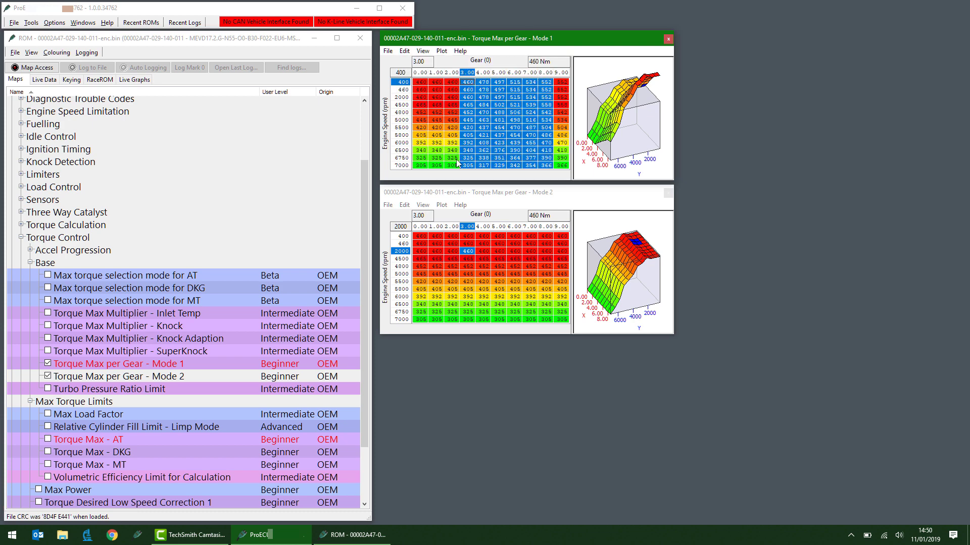
left_click(461, 196)
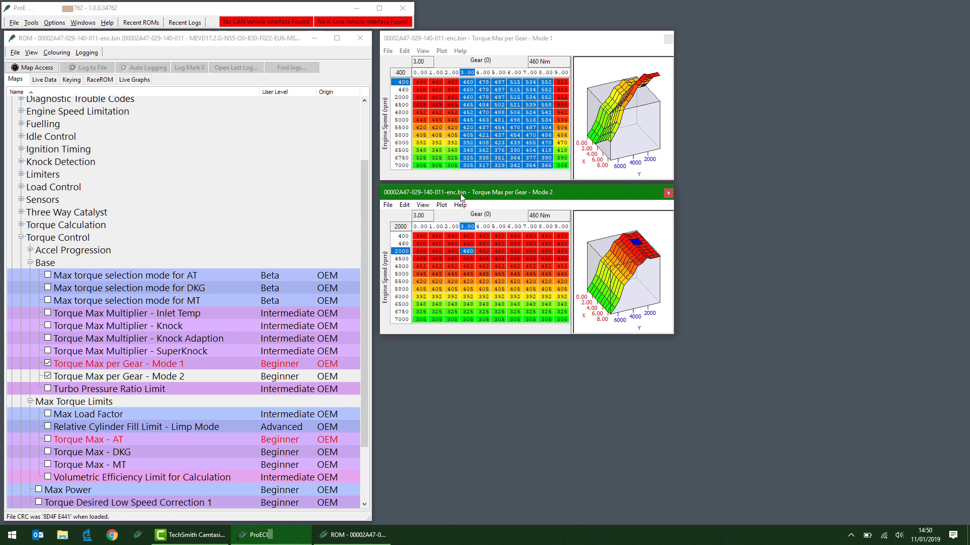
key("ctrl+v")
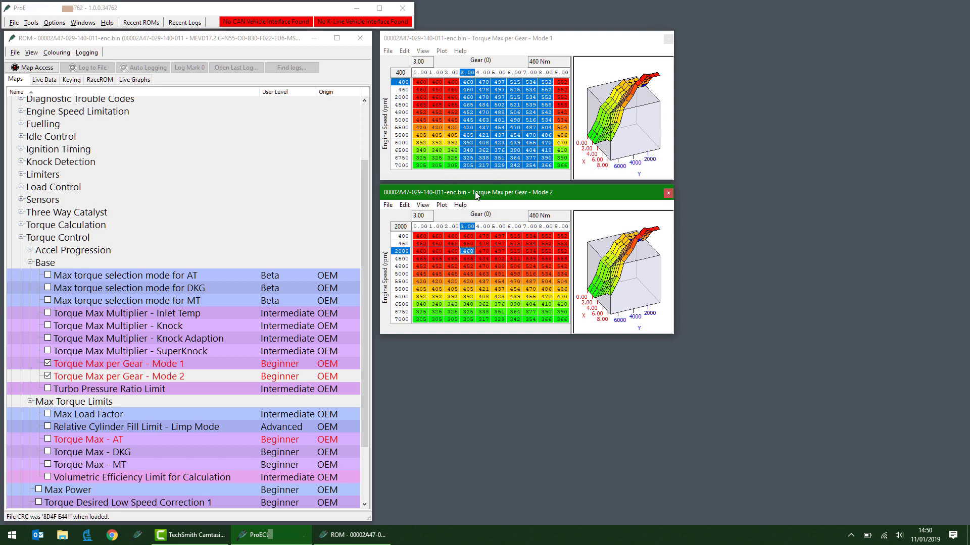
Close the Torque Max per Gear maps for Mode 2 and Mode 1
key("Escape")
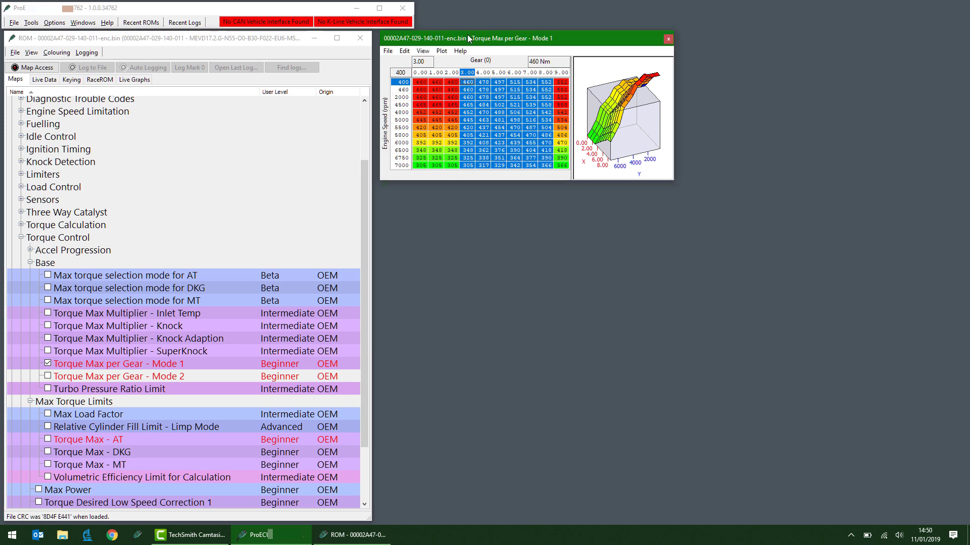
key("Escape")
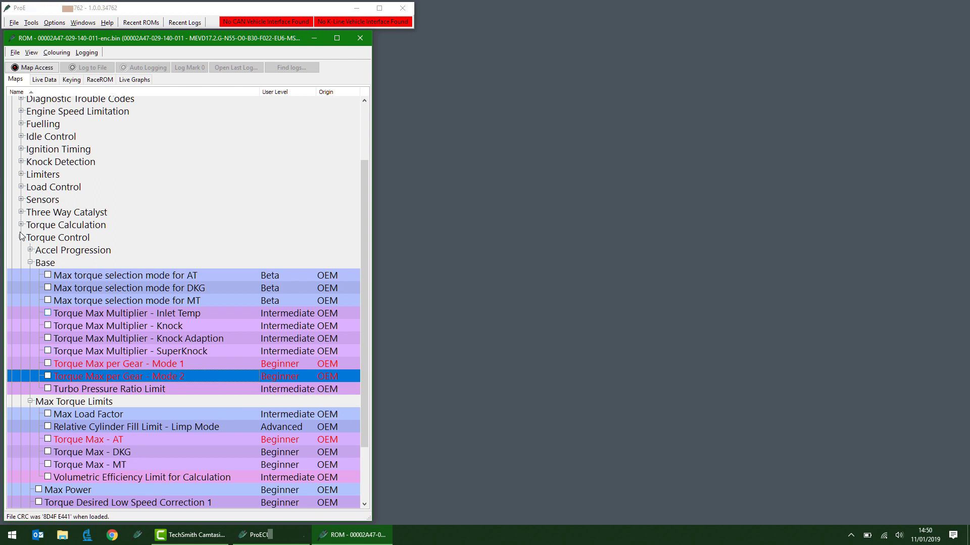
Review the Hi - Comfort, Hi - Eco and Hi - Sport accel pedal torque progression maps, closing them and their group when finished
left_click(30, 250)
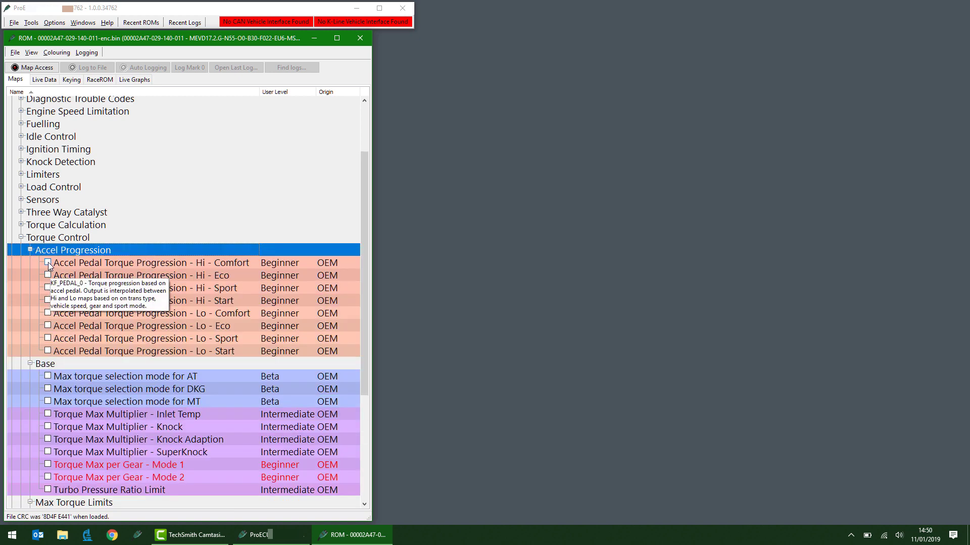
left_click(47, 263)
left_click(48, 275)
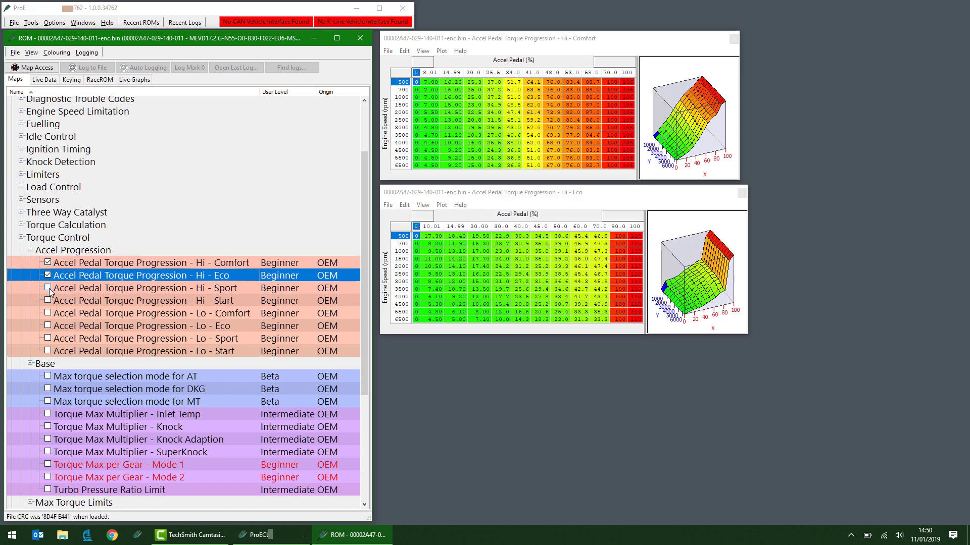
left_click(48, 288)
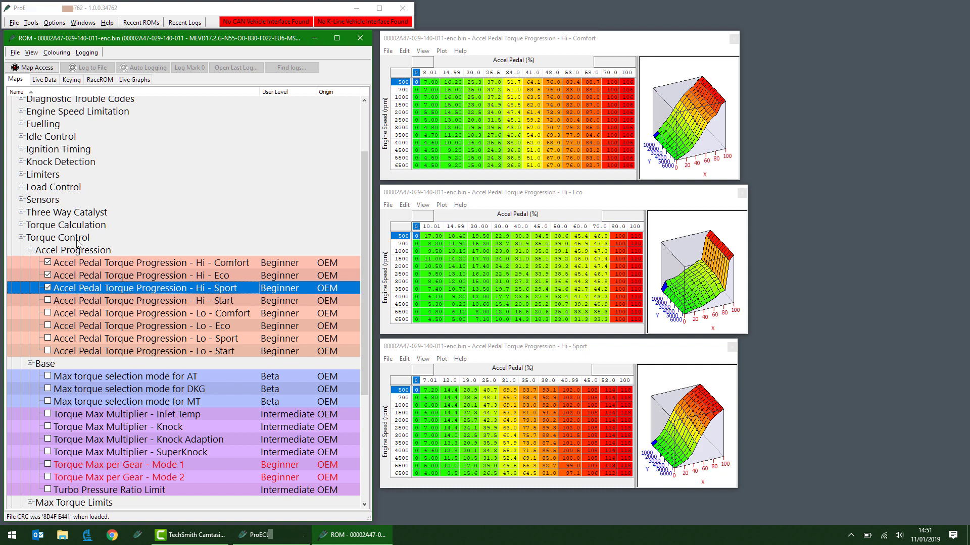
left_click(47, 262)
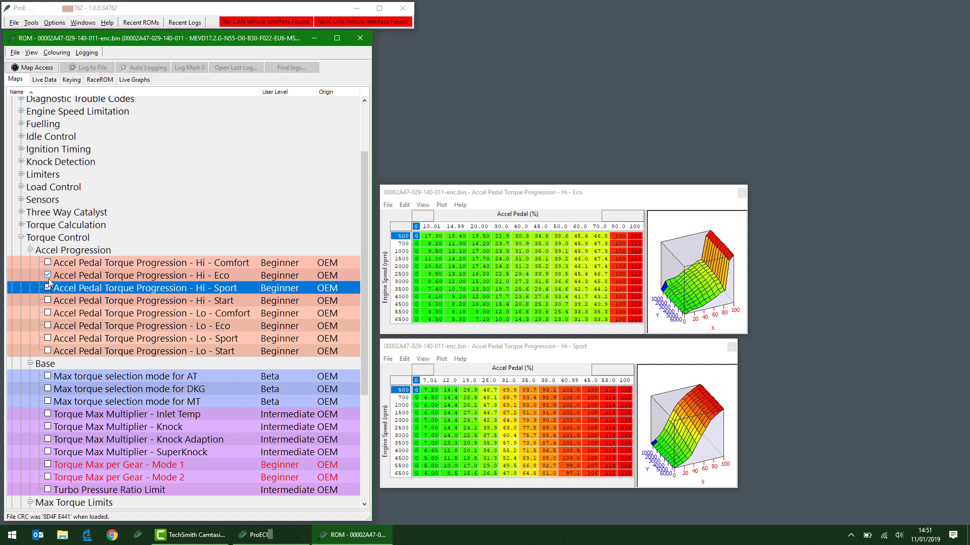
left_click(47, 275)
left_click(48, 288)
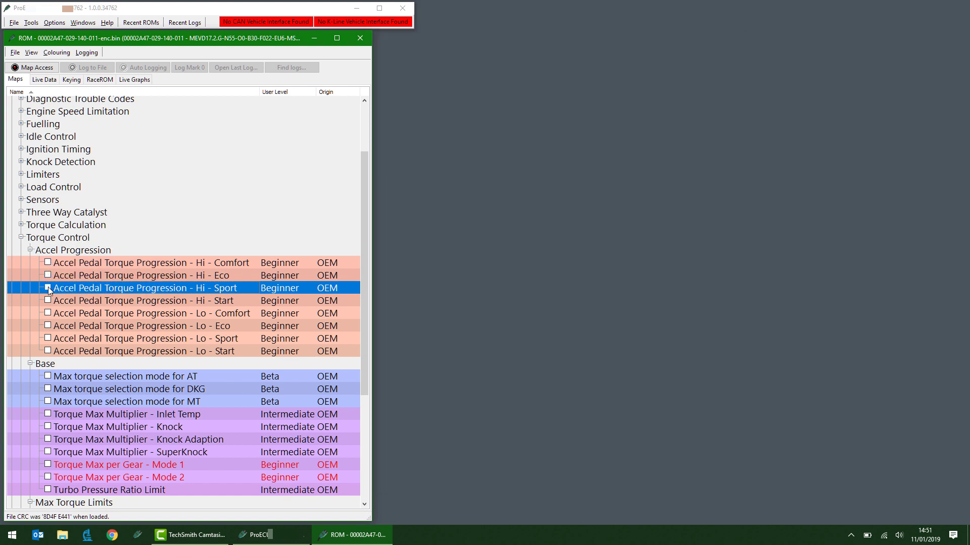
left_click(30, 250)
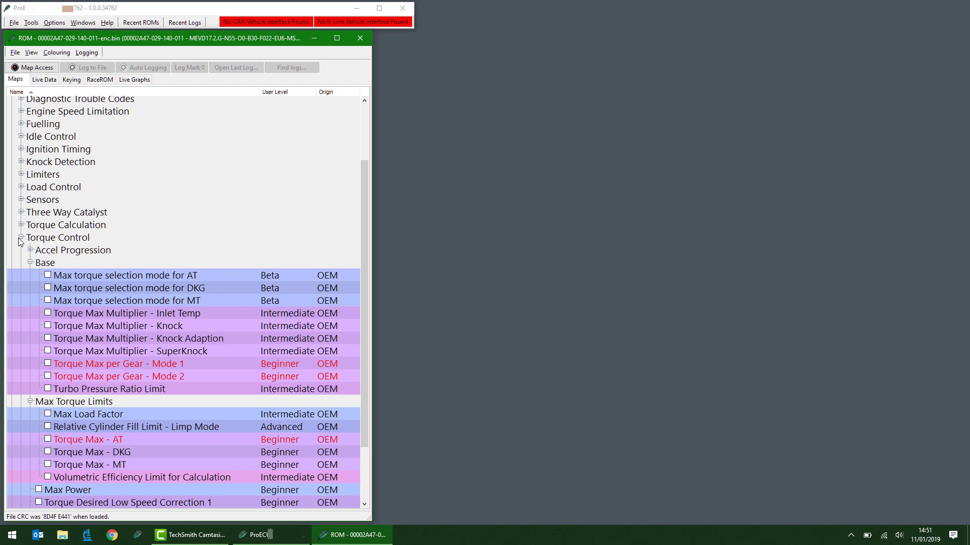
Open the Load Limit - Knock Correction map from the Load Control group and enlarge its window and table area
left_click(21, 237)
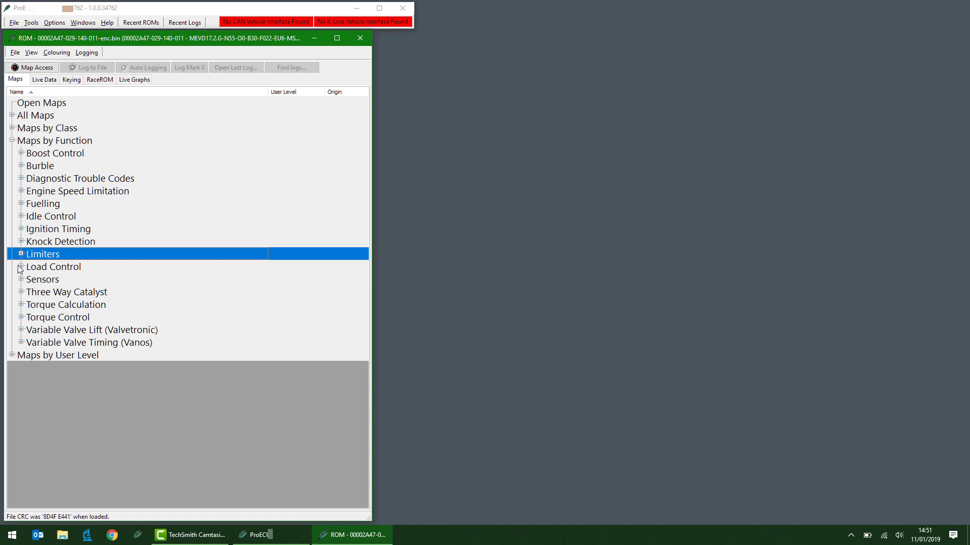
left_click(21, 266)
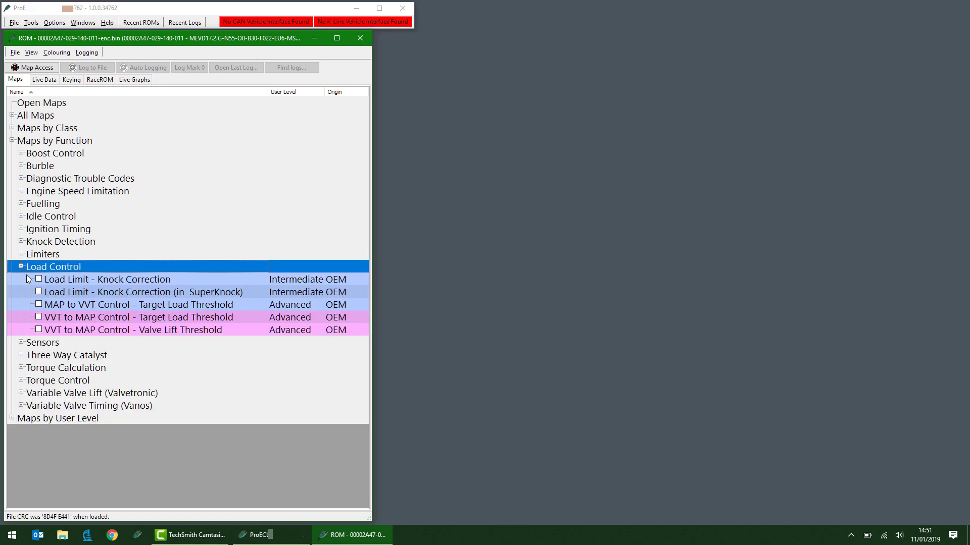
mouse_move(40, 283)
left_click(39, 279)
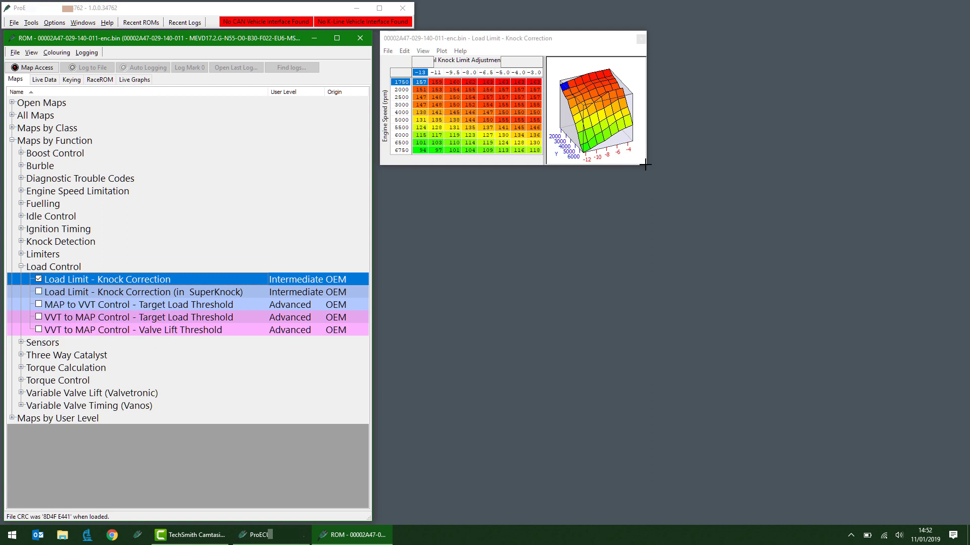
left_click_drag(646, 164, 745, 199)
left_click_drag(545, 162, 608, 164)
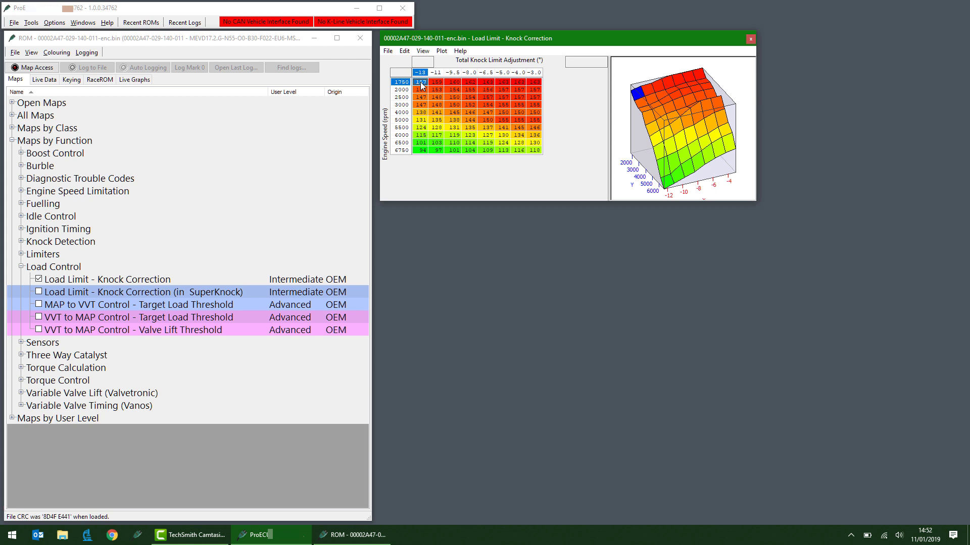
Scale the entire Load Limit - Knock Correction map to 120 percent, commit the change and close the map
left_click_drag(422, 85, 532, 153)
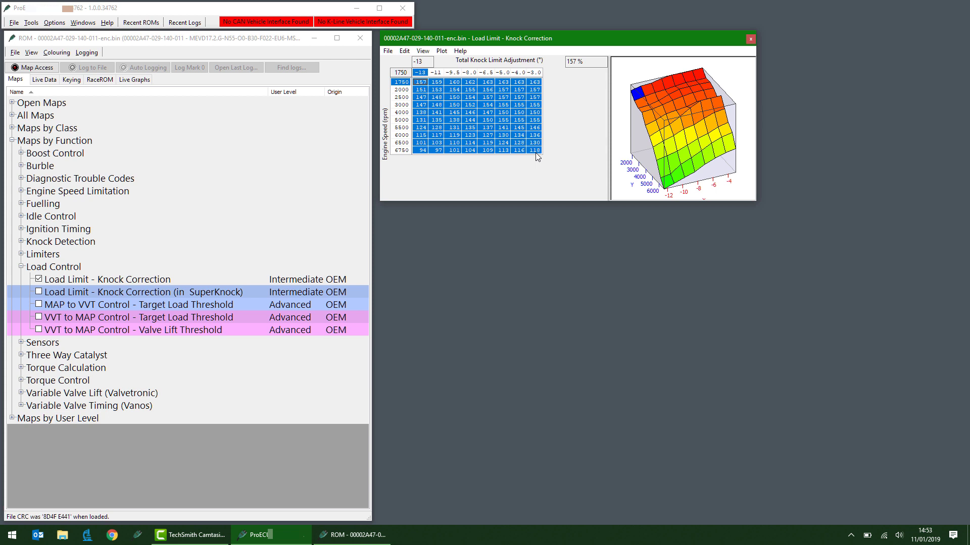
key("a")
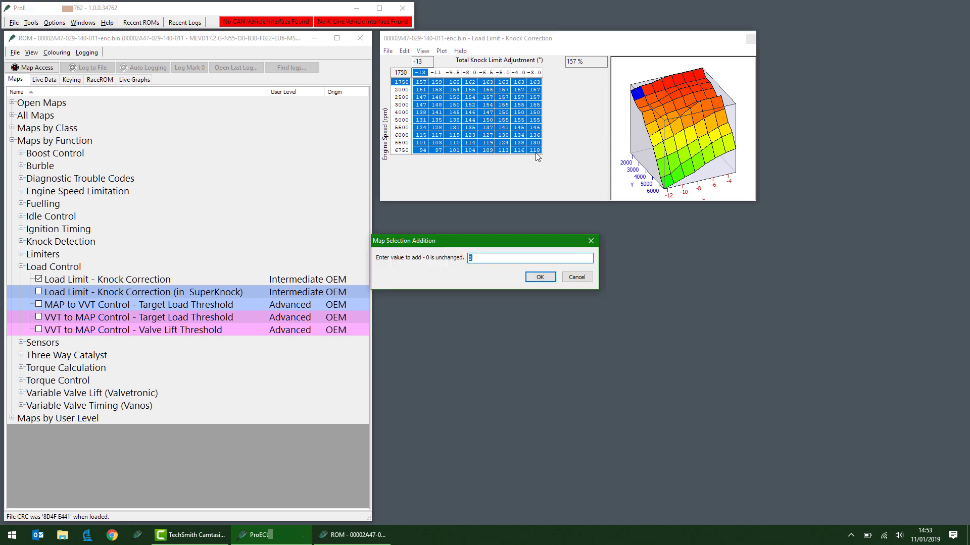
key("Escape")
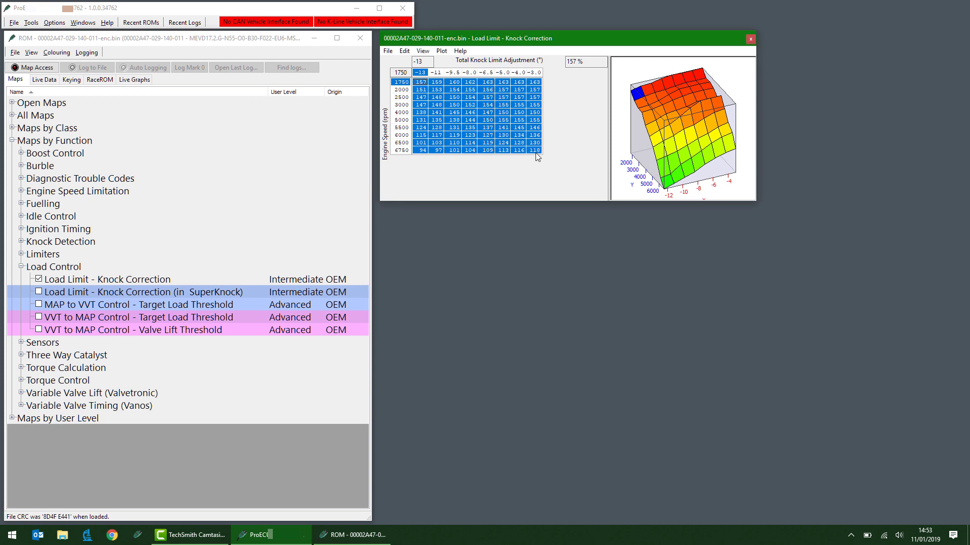
type("p")
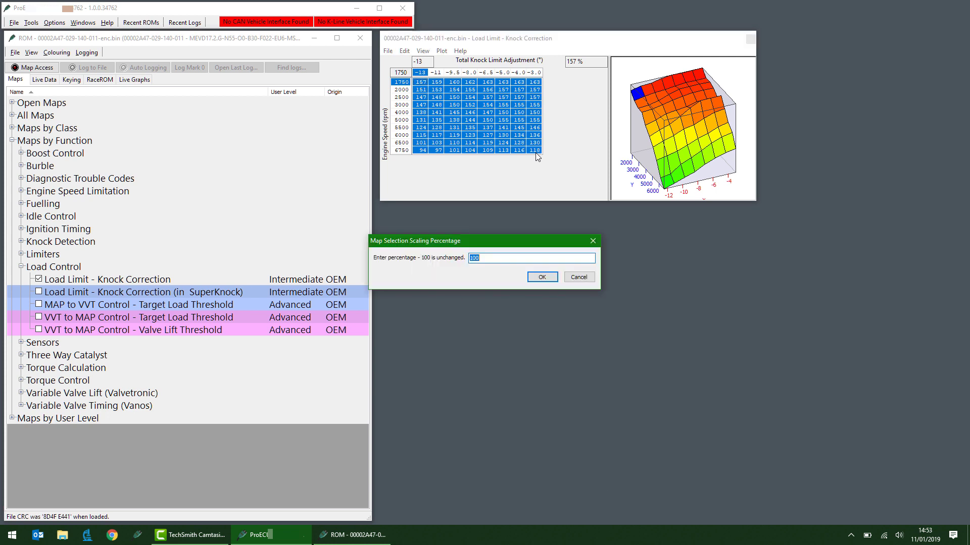
type("1")
key("Return")
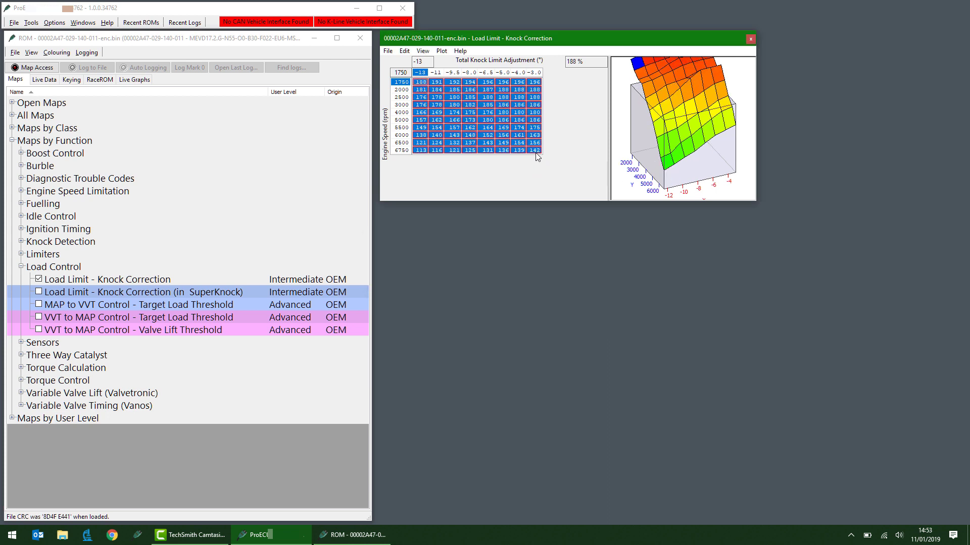
key("ctrl+s")
key("Escape")
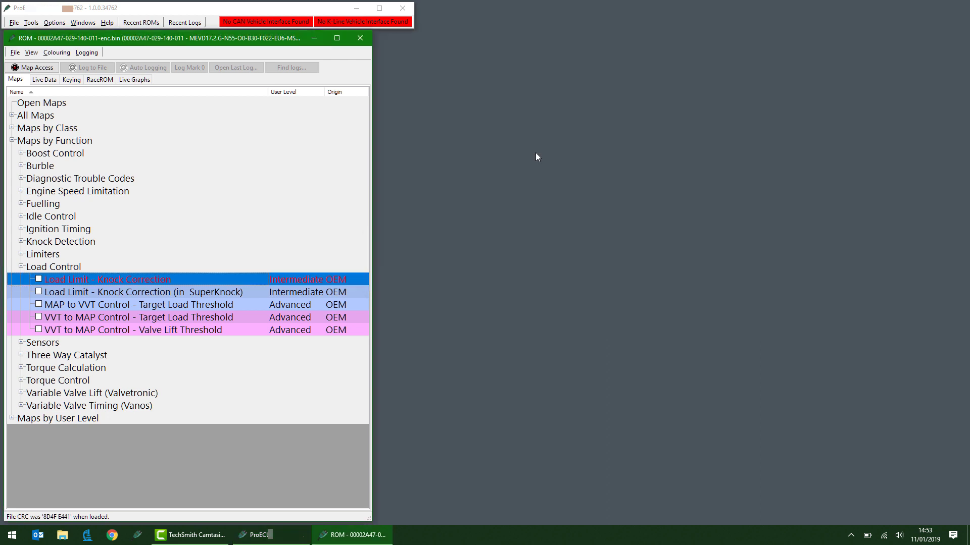
Open the Load Limit - Knock Correction (in SuperKnock) map and scale all values from 4000 to 6750 rpm to 110 percent
left_click(39, 292)
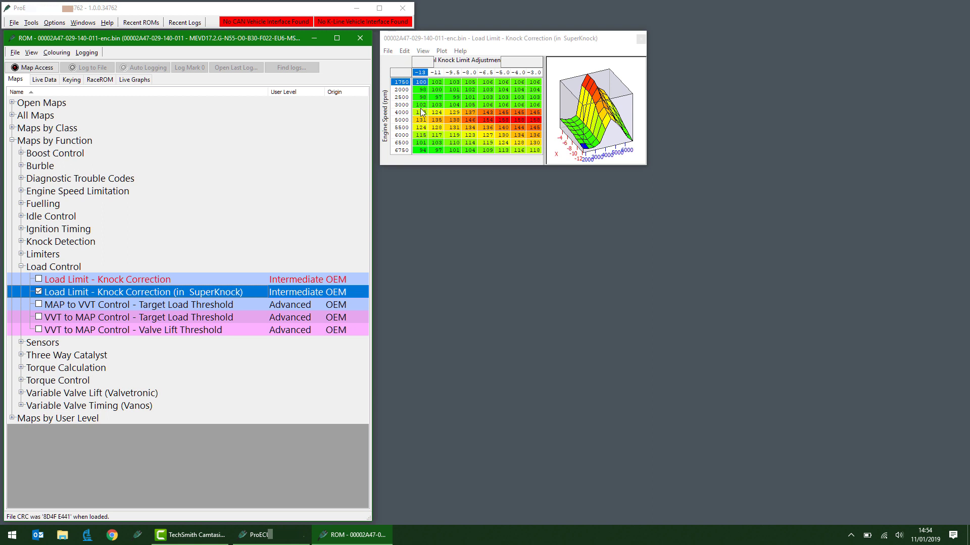
left_click_drag(422, 113, 544, 155)
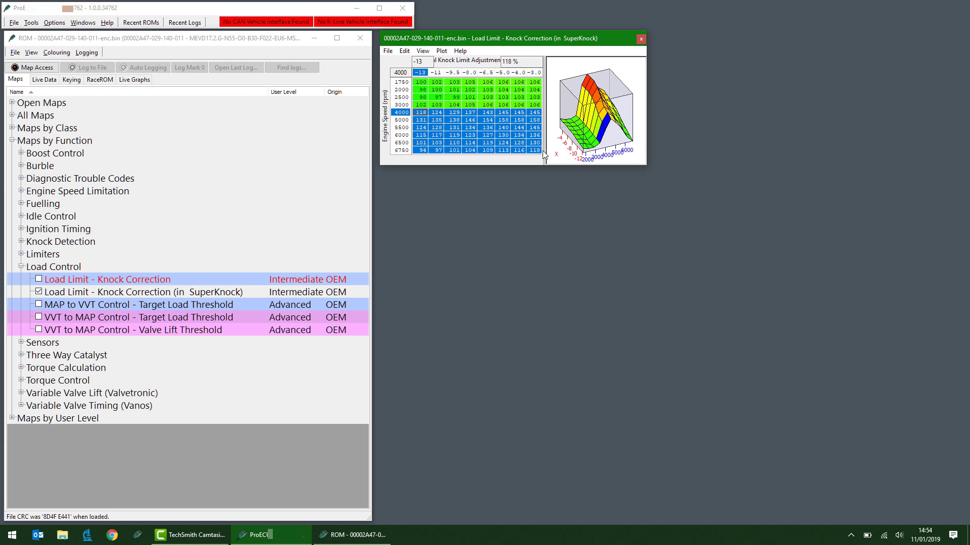
key("percent")
type("11")
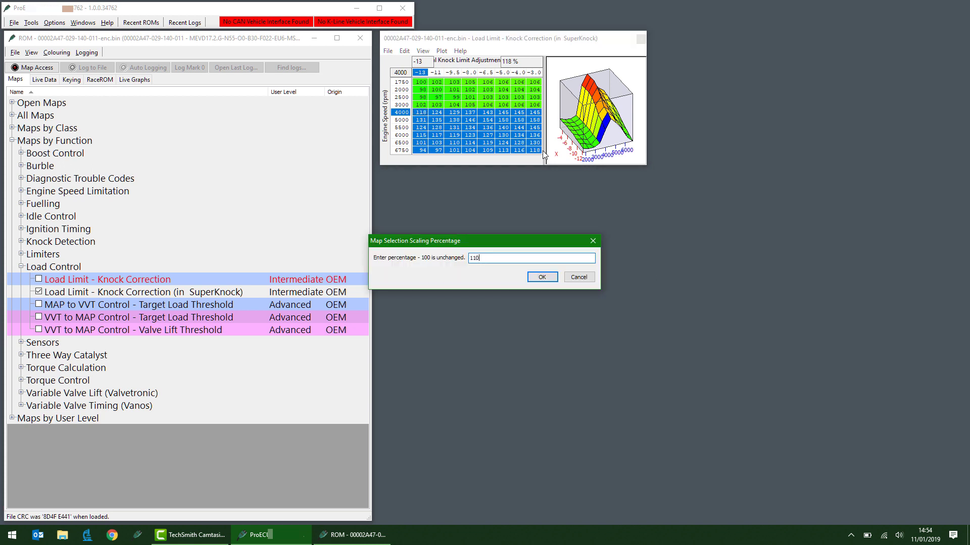
type("0")
key("Return")
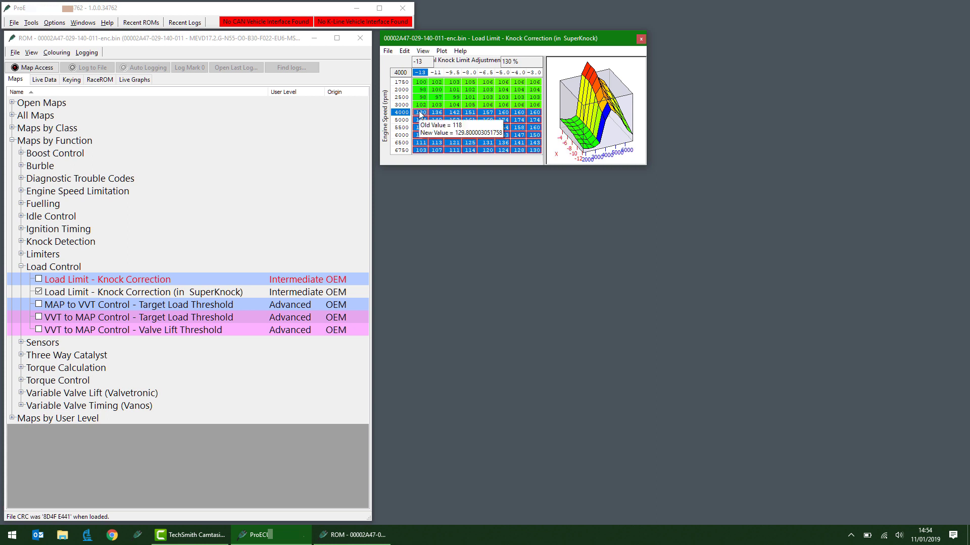
Revert the -13 to -8.0 degree columns between 4000 and 6750 rpm to their original values
left_click(437, 128, "shift")
left_click(462, 149, "shift")
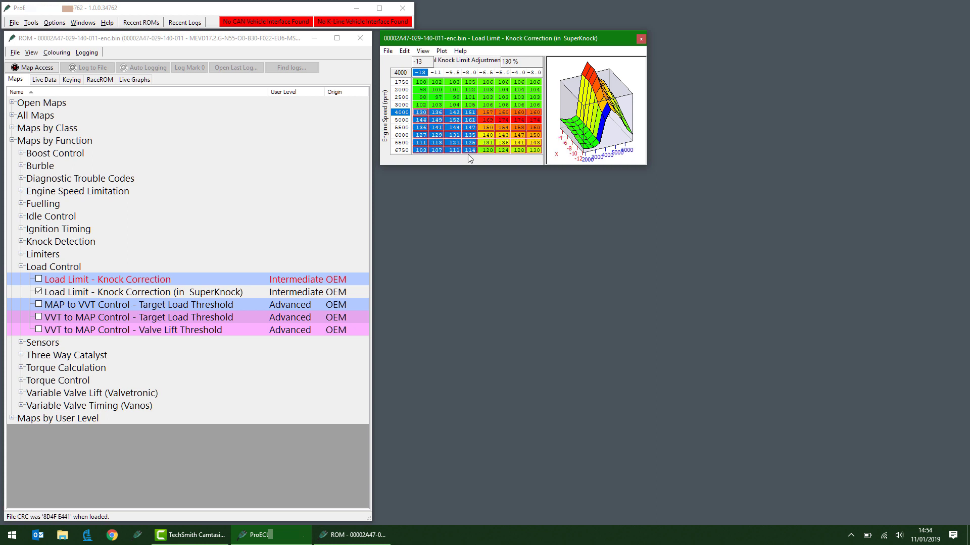
key("ctrl+z")
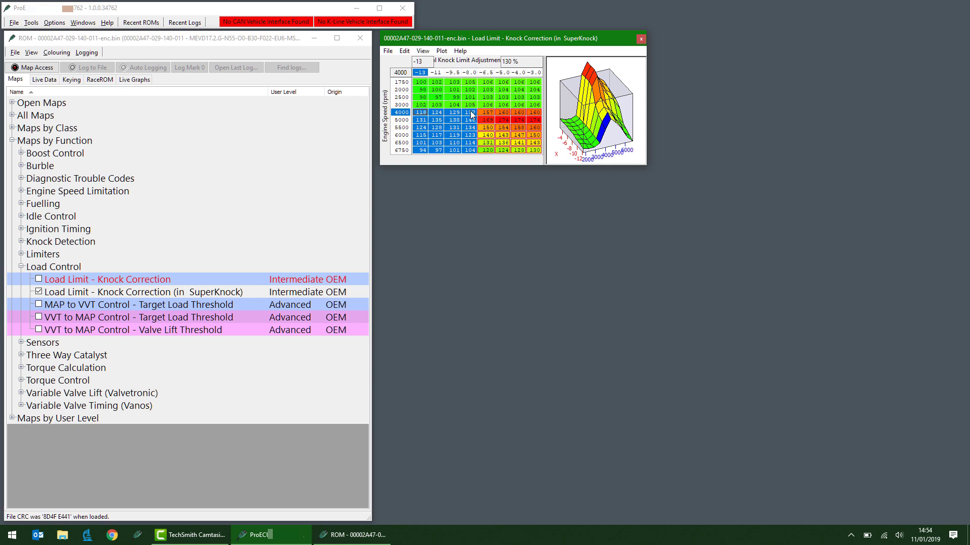
Interpolate the 4000 to 6750 rpm rows horizontally from -8.0 to -3.0 degrees, commit the SuperKnock map and close it
left_click_drag(471, 113, 536, 160)
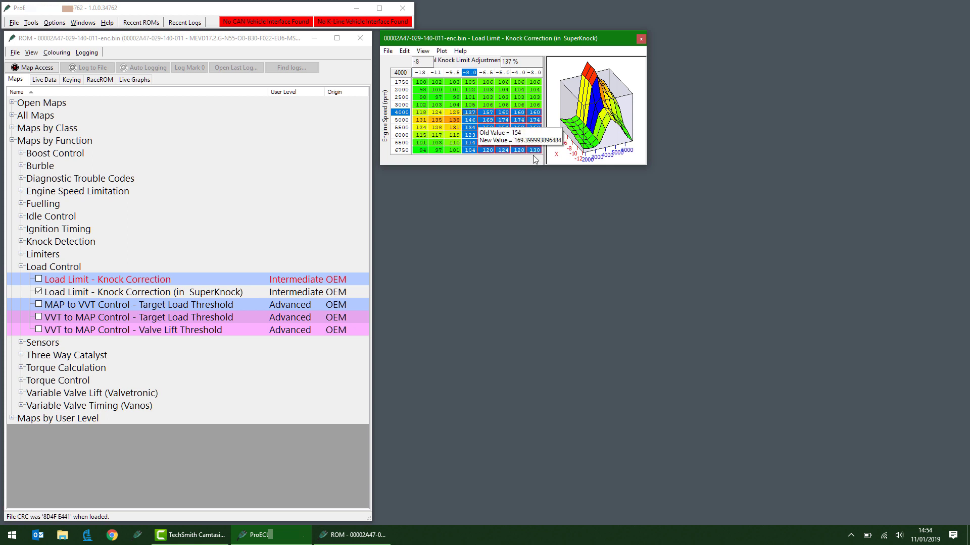
key("h")
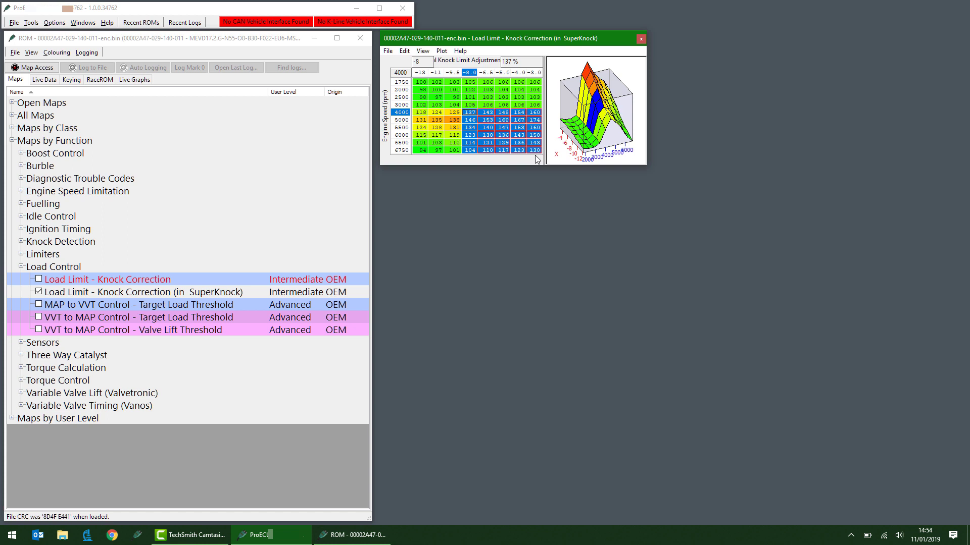
left_click(470, 105)
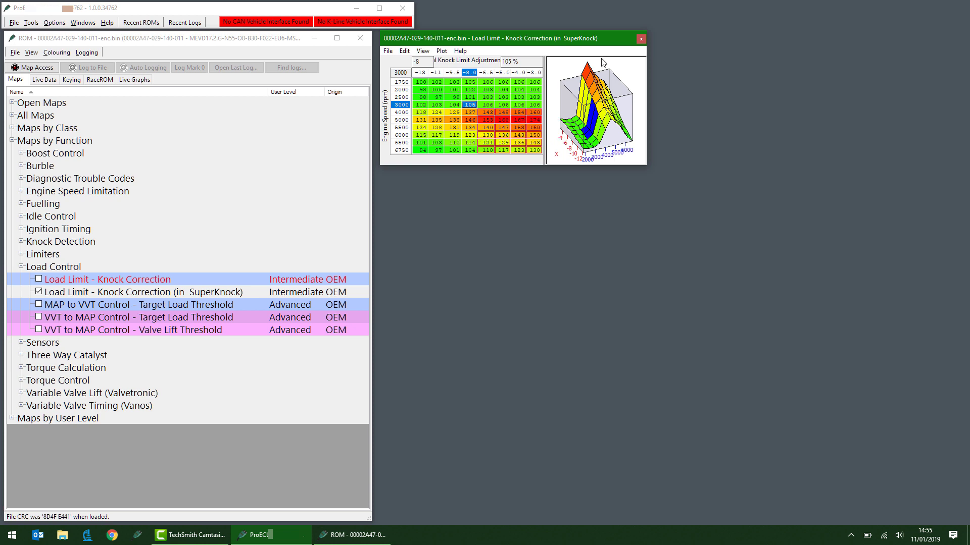
key("ctrl+s")
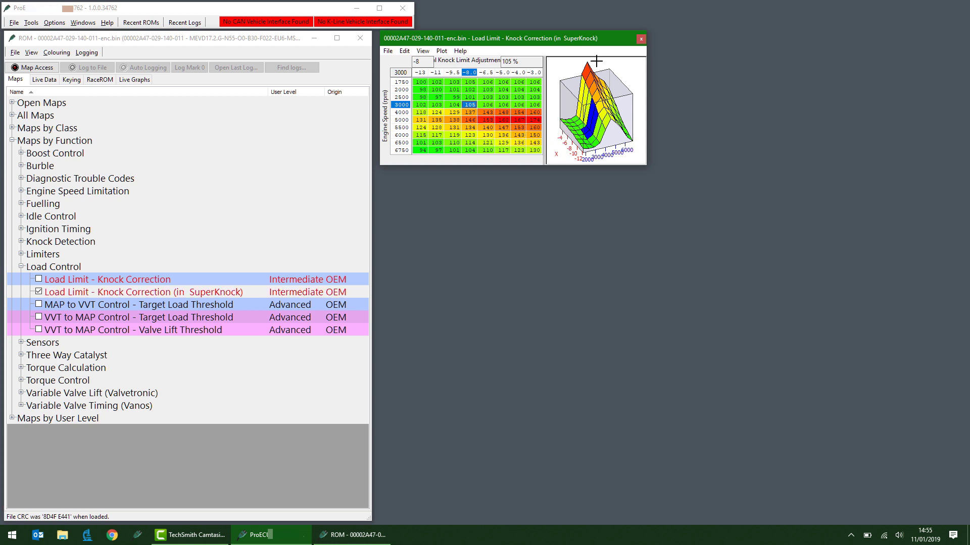
key("Escape")
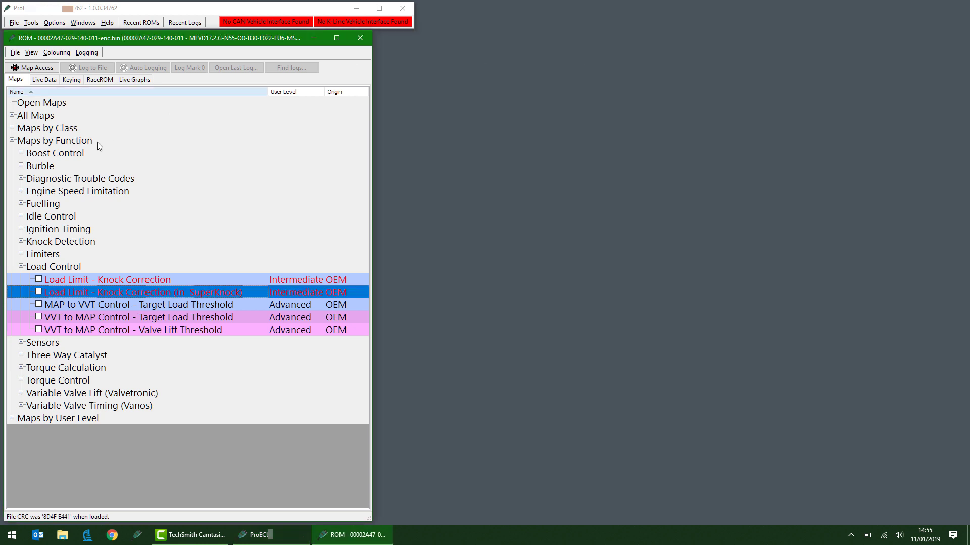
Open the Turbo Pressure Ratio Limit map in the Torque Control base group and inspect the cell at 1174 kg/h and 60.0 inlet temperature
left_click(23, 269)
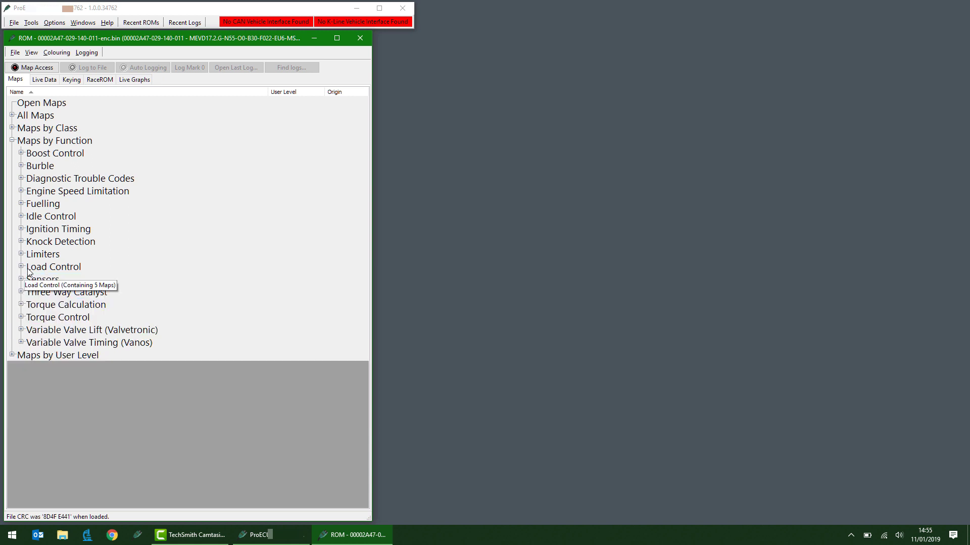
left_click(22, 319)
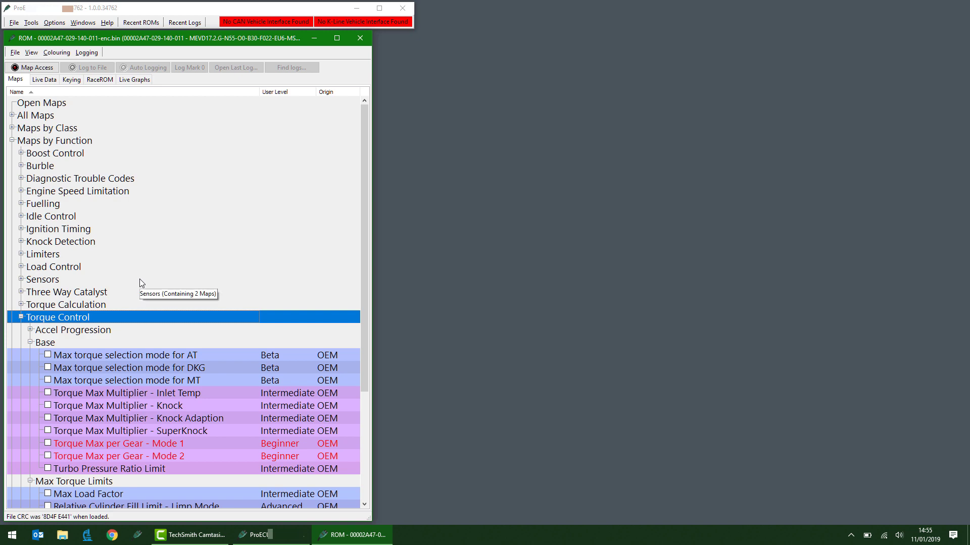
scroll(140, 279, "down", 4)
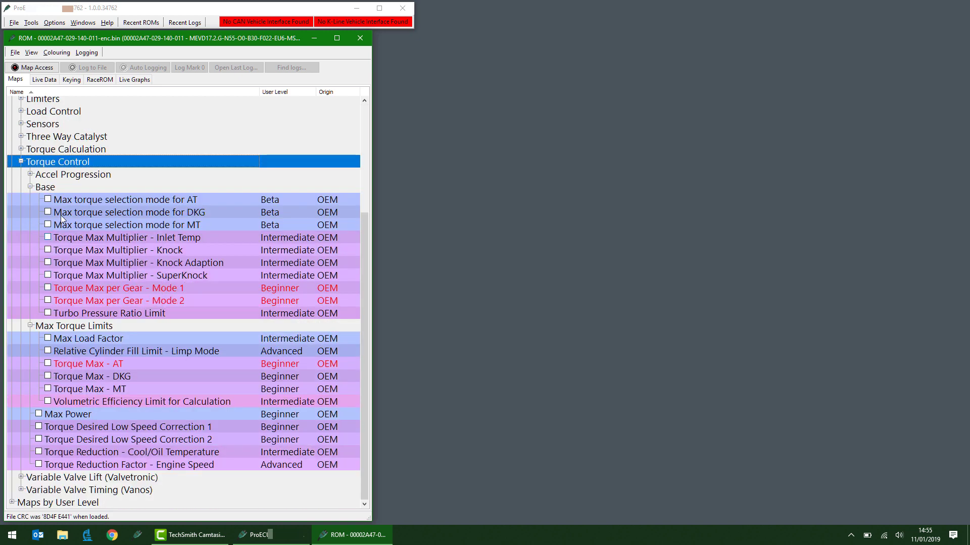
mouse_move(46, 317)
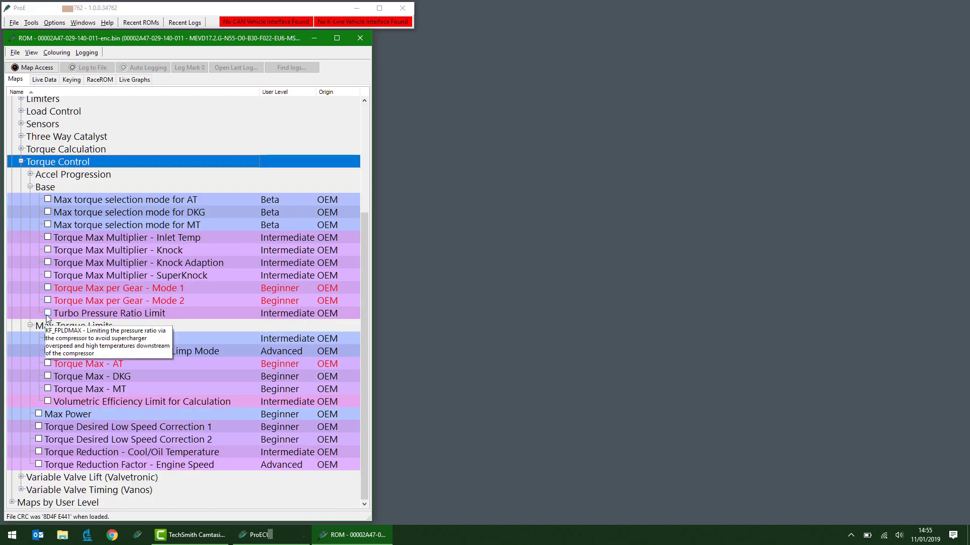
left_click(47, 314)
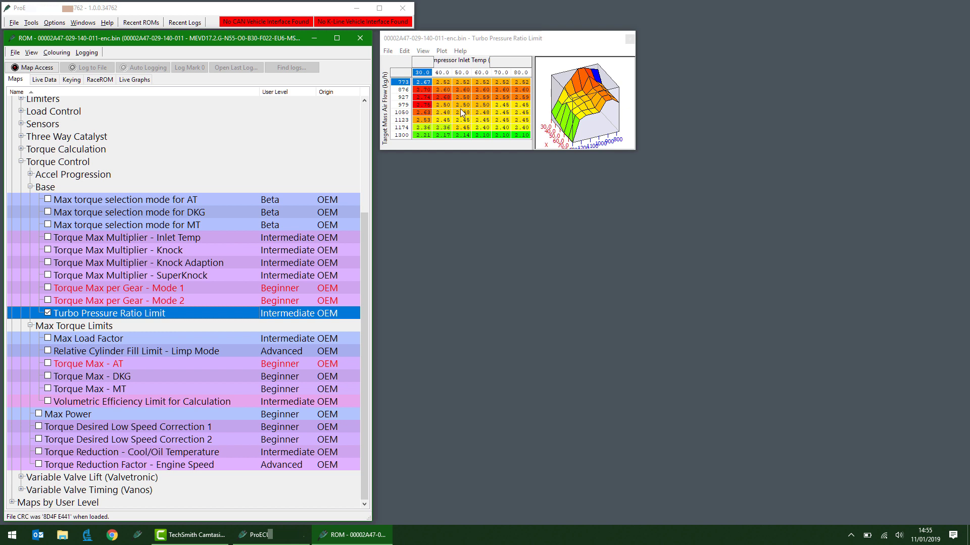
left_click(482, 127)
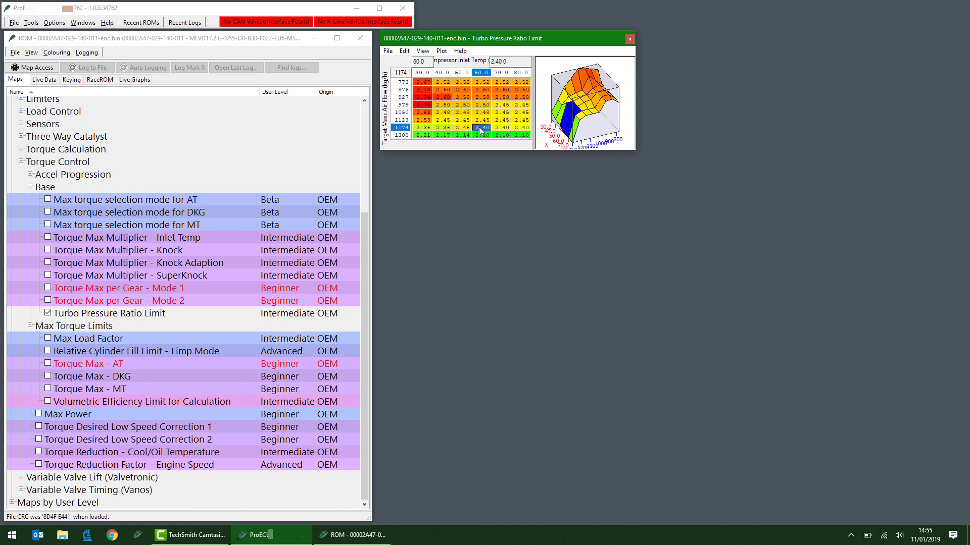
Add 0.2 to every cell of the Turbo Pressure Ratio Limit map, commit the change and close the map
left_click_drag(520, 136, 426, 86)
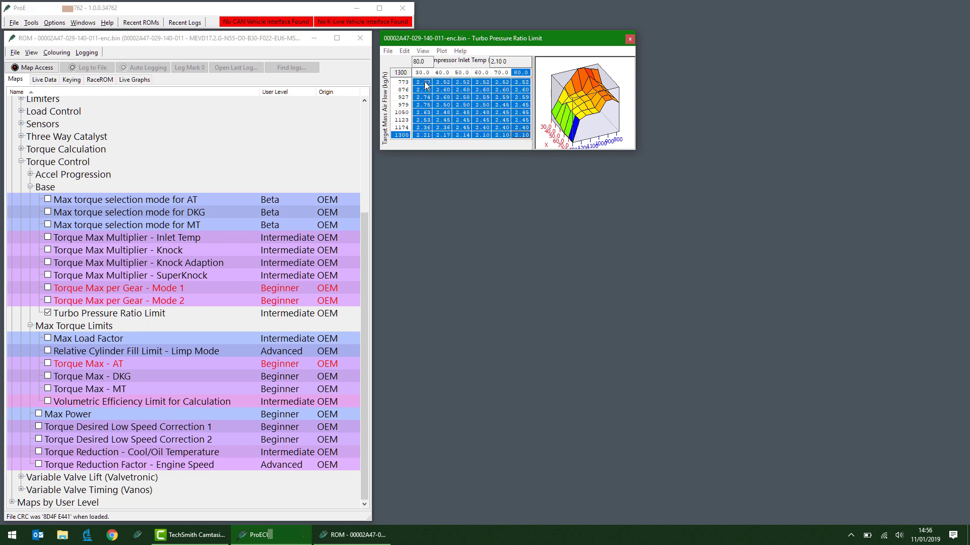
key("a")
type("0.2")
key("Return")
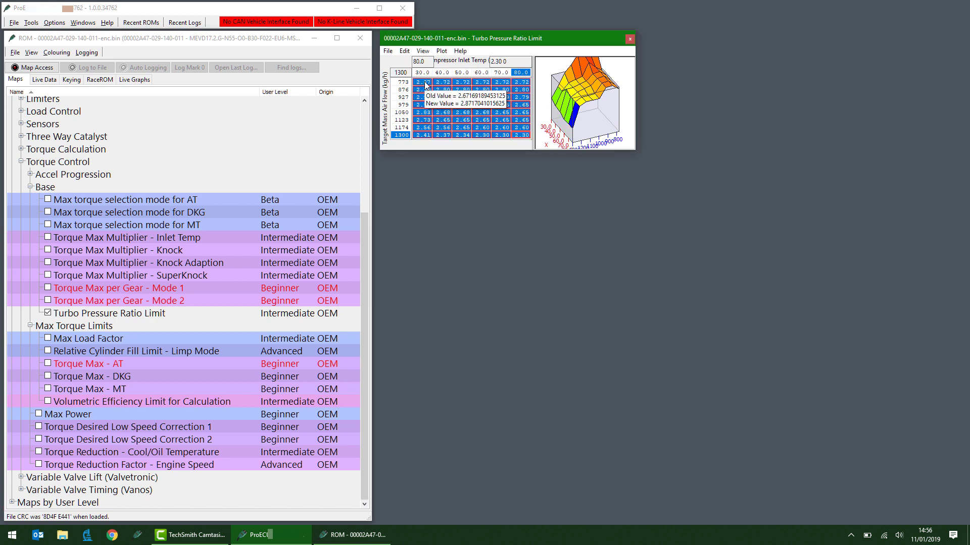
key("Escape")
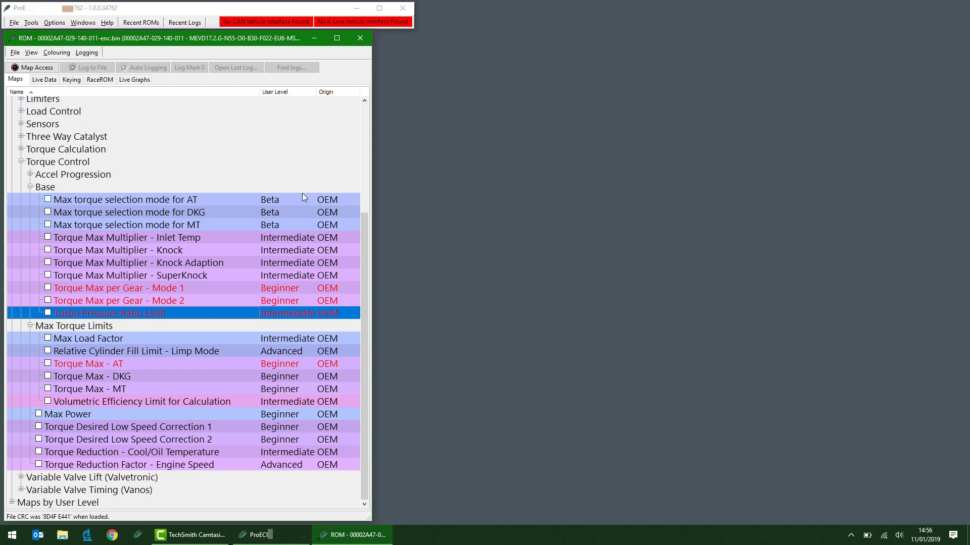
Open the Max Load Factor map, fill all engine speeds from 2500 to 7000 rpm with 99, commit and close it
left_click(49, 339)
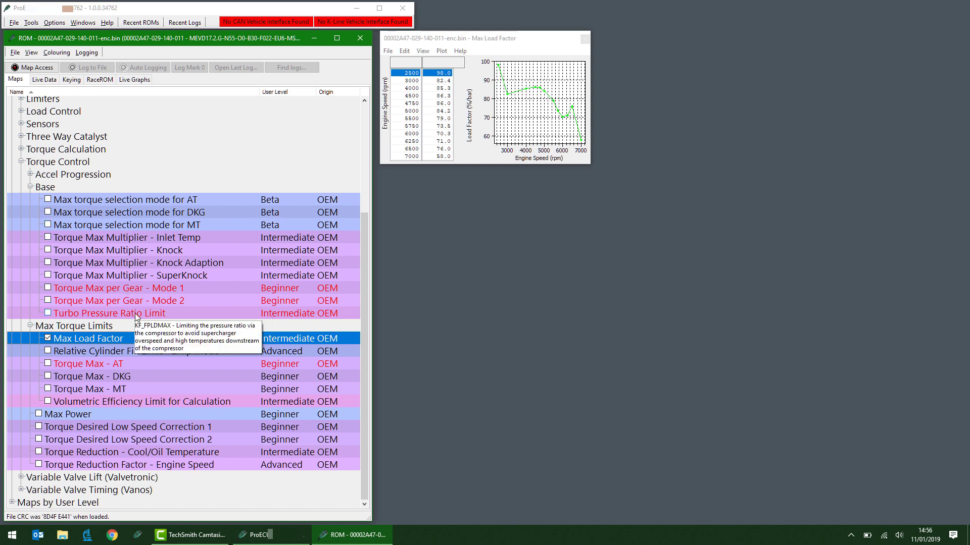
left_click_drag(444, 75, 440, 159)
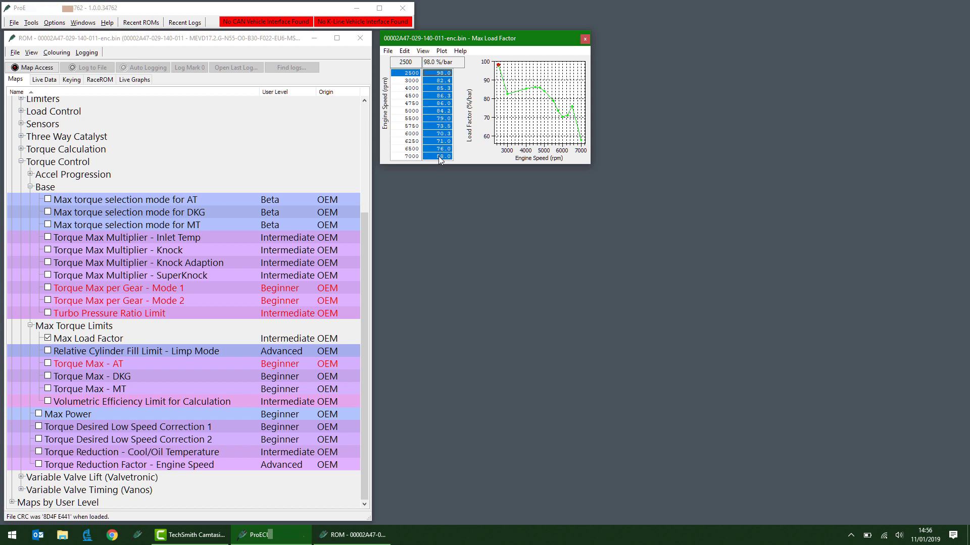
type("f")
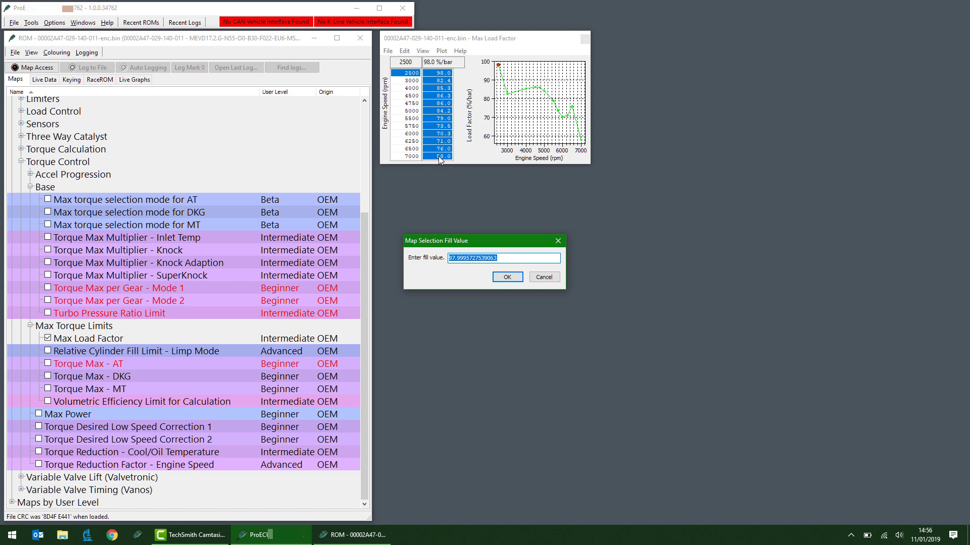
type("99")
key("Return")
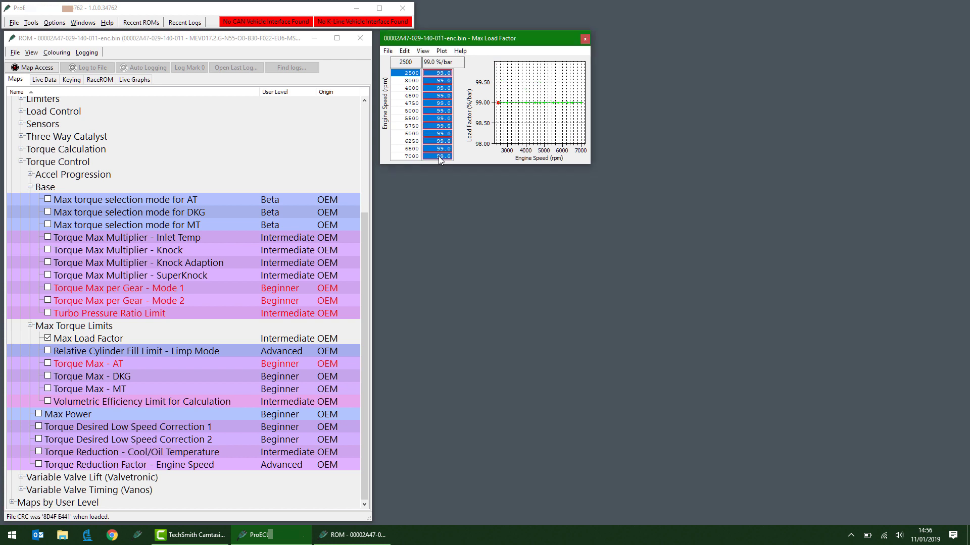
key("Escape")
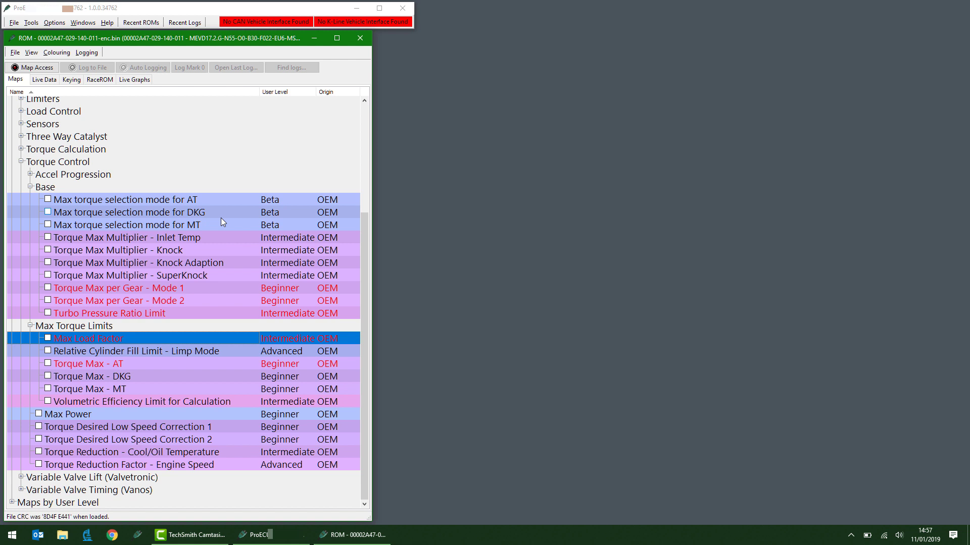
Open the Fuel Target Bank 1 map in the Fuelling group and copy the 5750 rpm cells at 170 and 180 percent load
left_click(21, 162)
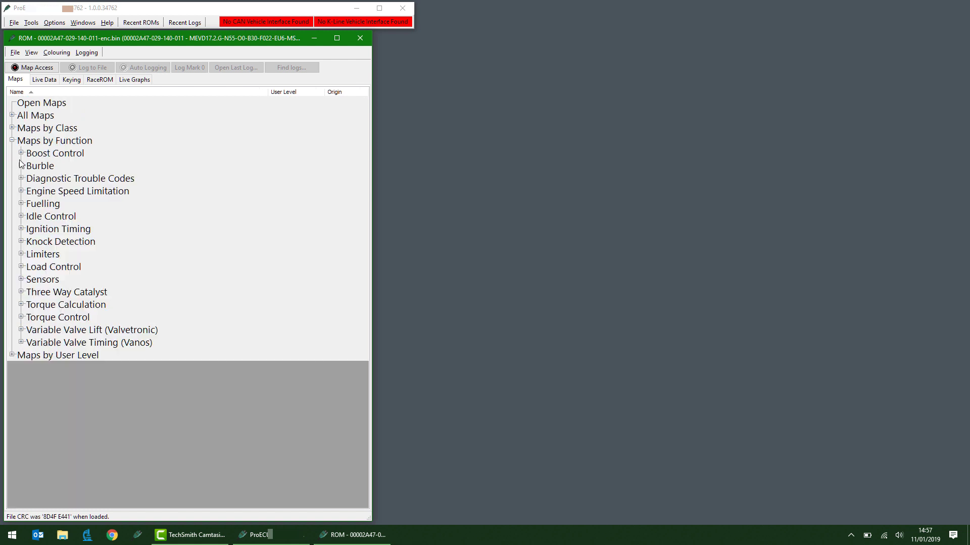
left_click(22, 205)
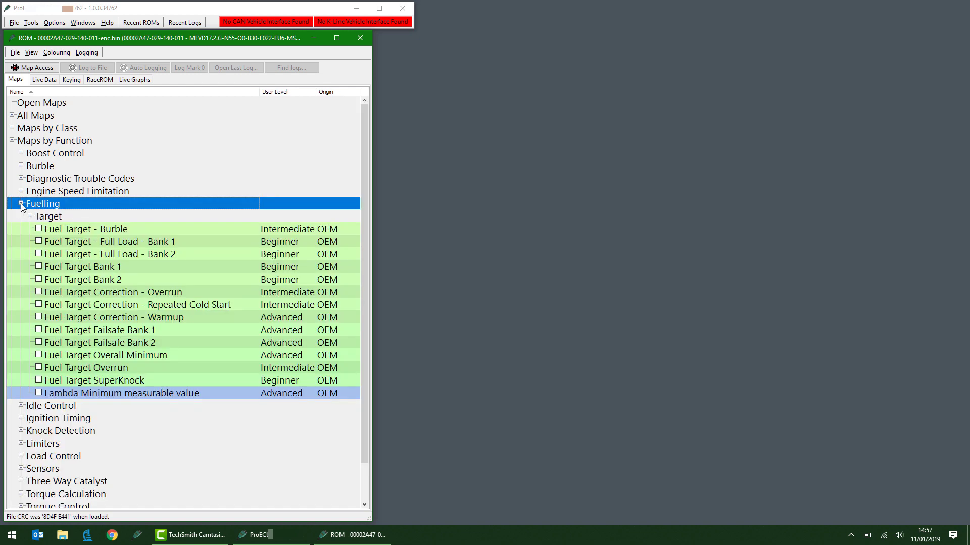
left_click(45, 267)
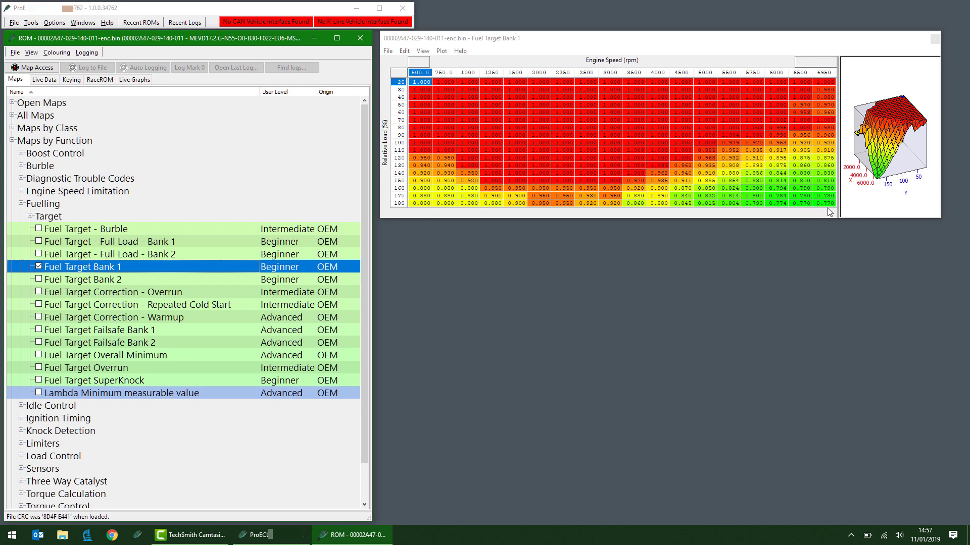
left_click_drag(831, 204, 806, 201)
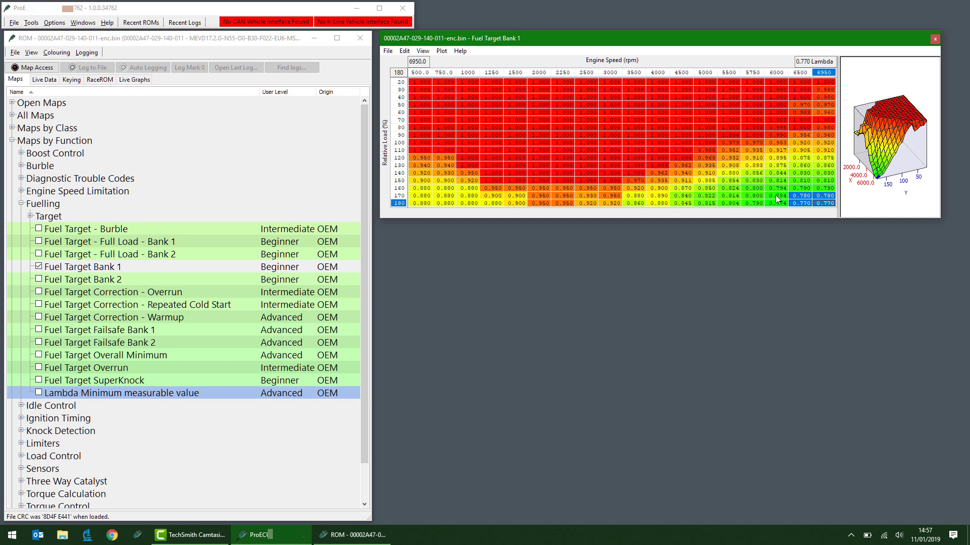
left_click_drag(778, 196, 779, 200)
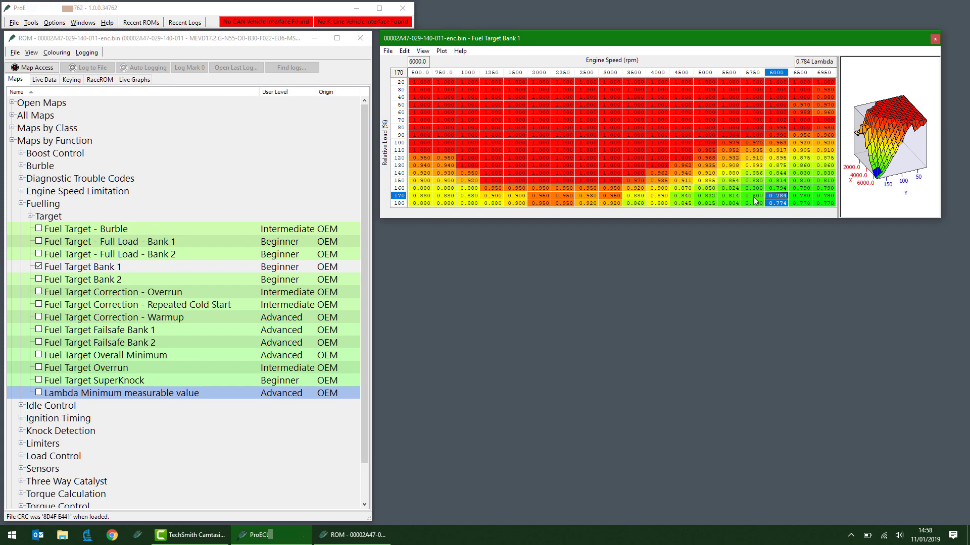
left_click_drag(752, 196, 753, 203)
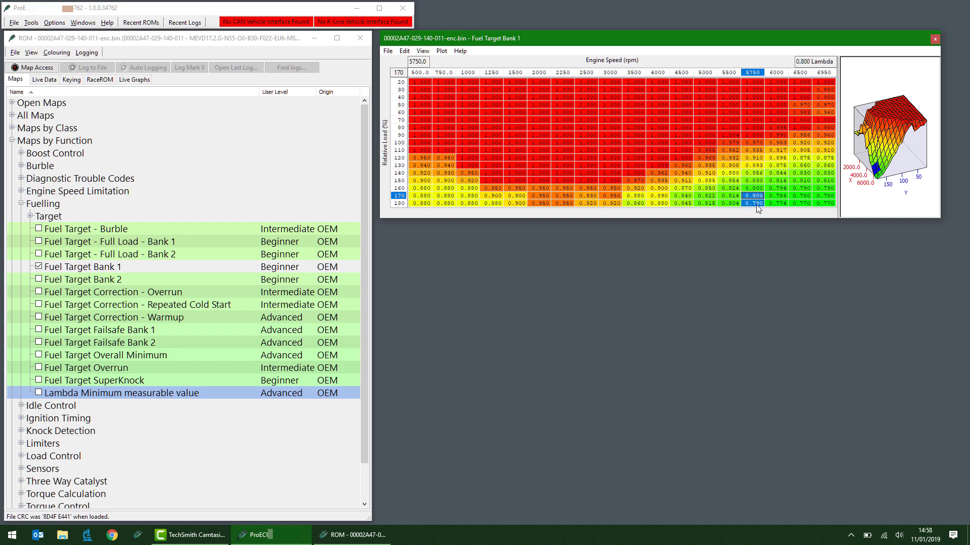
Paste the copied cells stretched across 6000 to 6950 rpm at 170 and 180 percent load, commit and close the Fuel Target Bank 1 map
left_click_drag(776, 196, 829, 209)
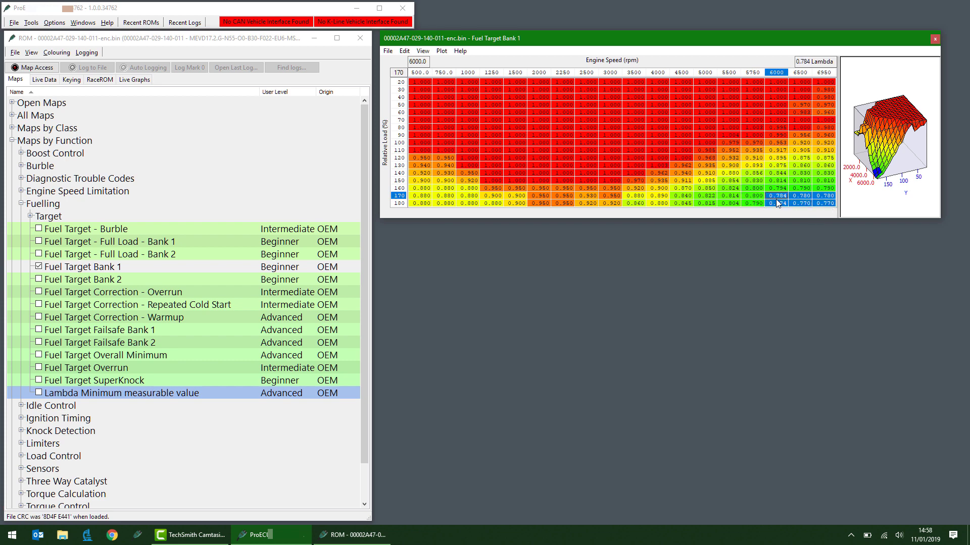
key("ctrl+v")
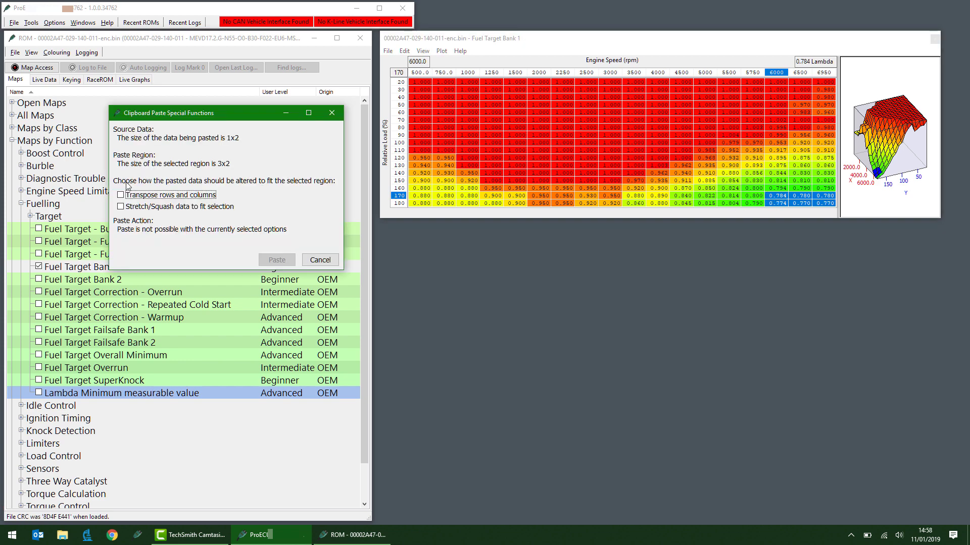
left_click(139, 208)
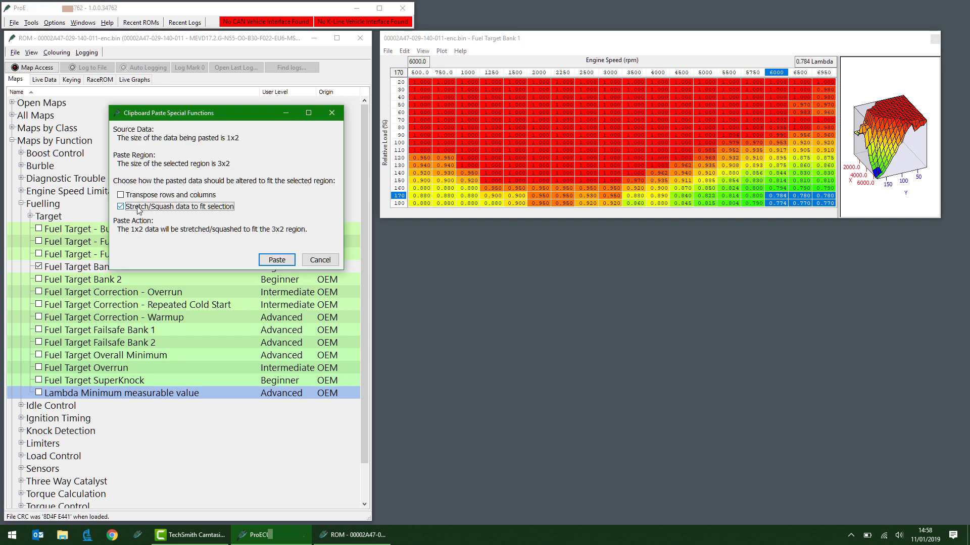
left_click(277, 259)
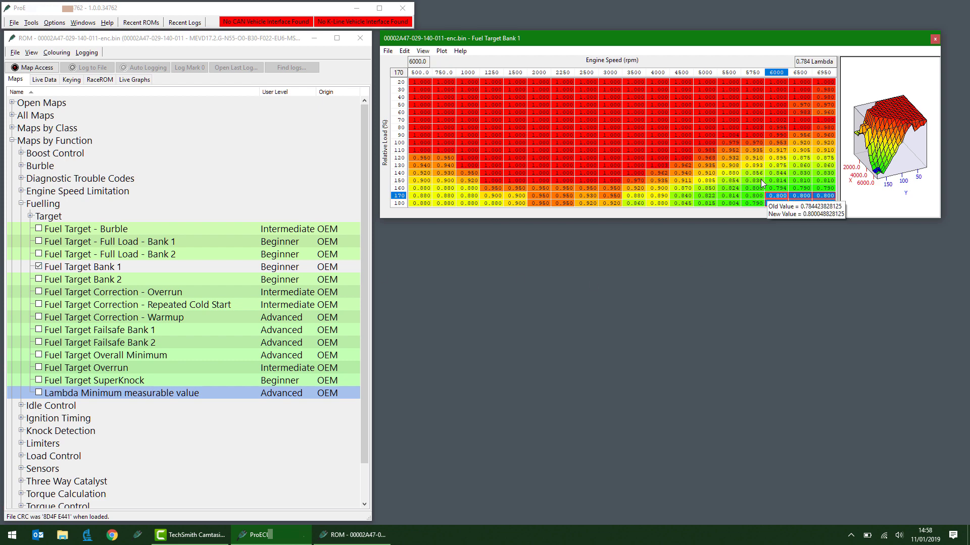
left_click(759, 179)
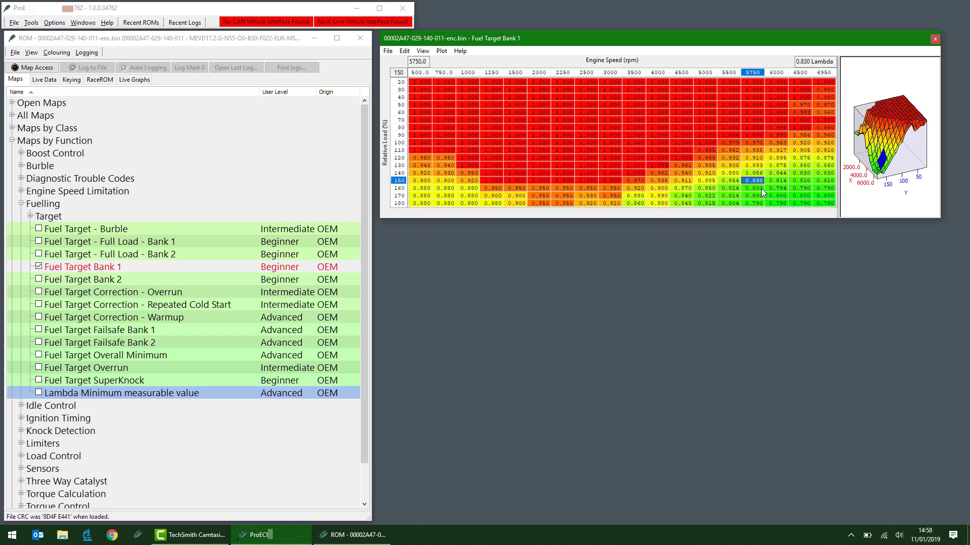
key("Escape")
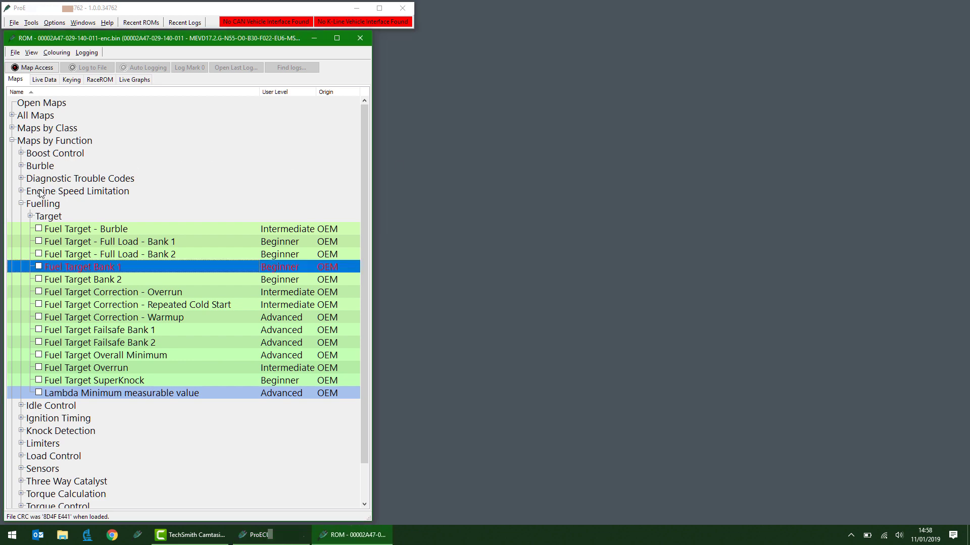
Open the Ignition Base Timing - Warm - Path 1 map from the Base group of Ignition Timing
left_click(21, 203)
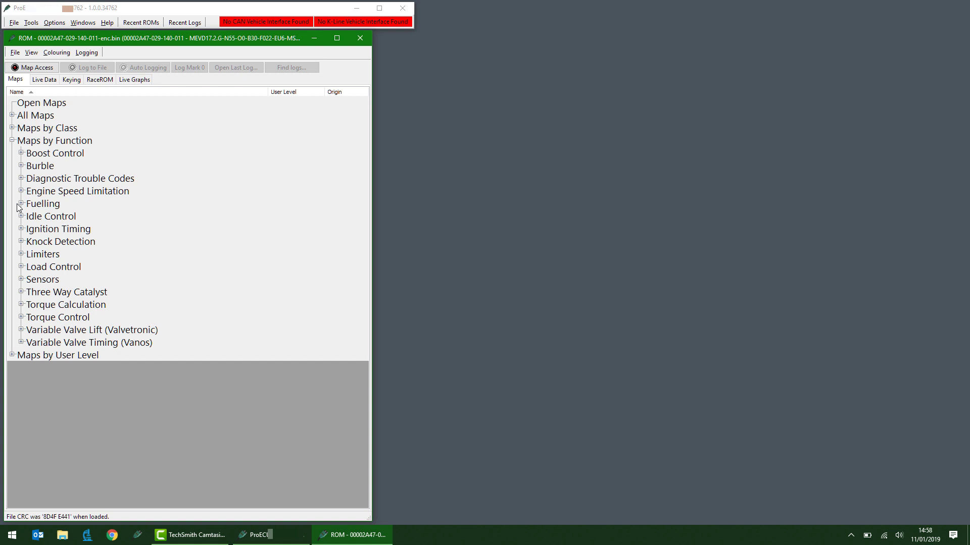
left_click(20, 229)
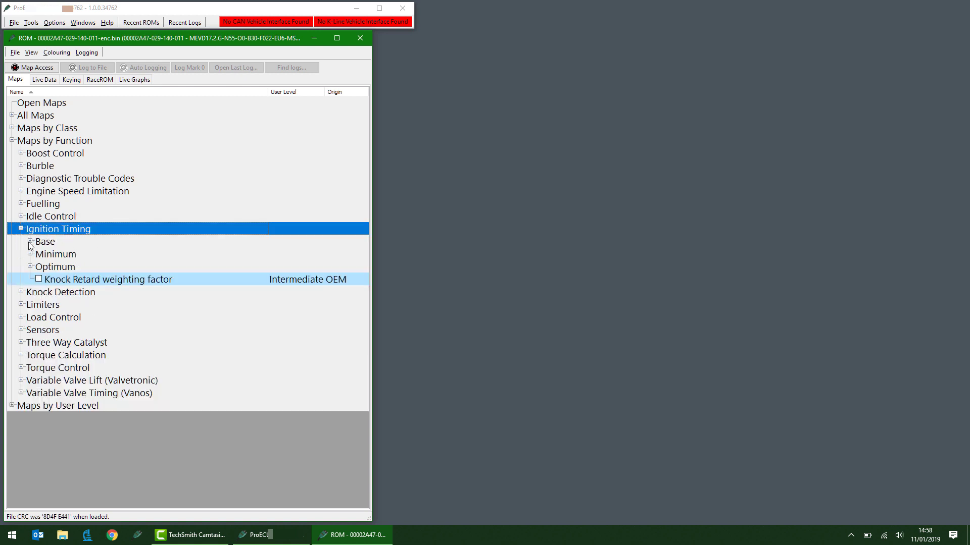
left_click(30, 242)
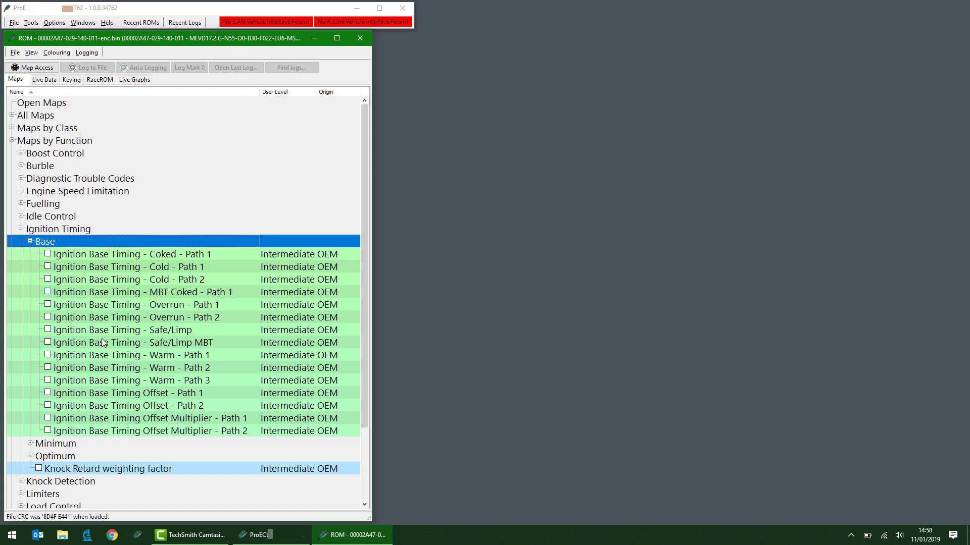
mouse_move(105, 361)
mouse_move(58, 361)
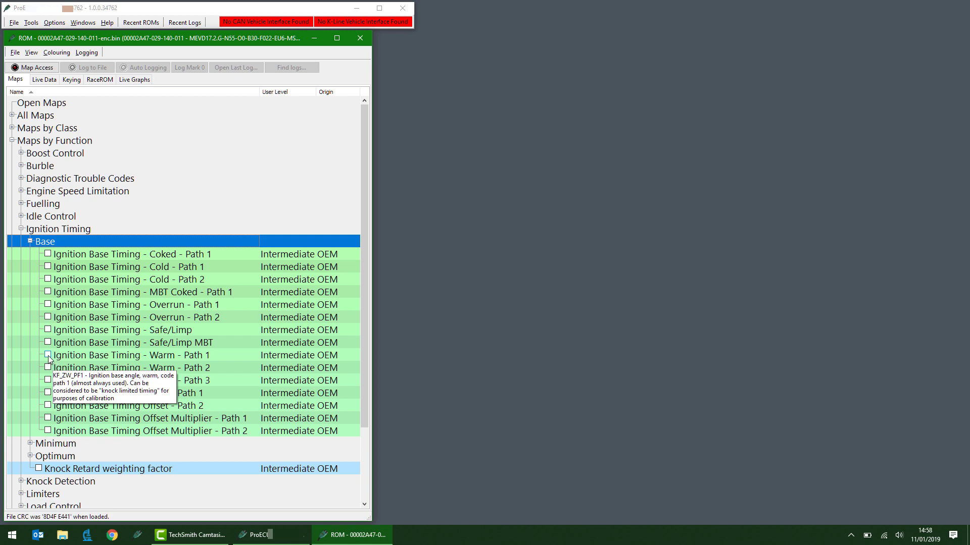
left_click(48, 355)
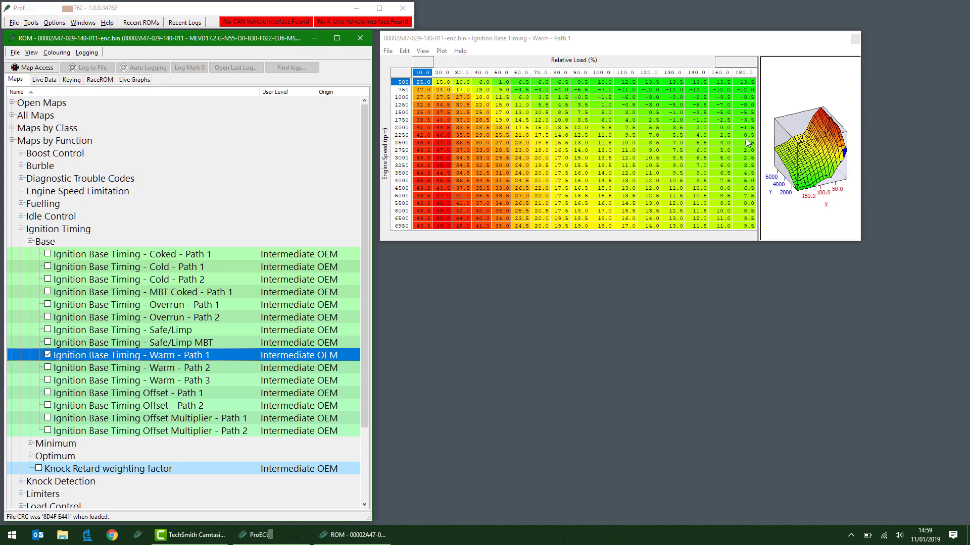
Add 1 degree to the 160 and 180 percent load columns from 2250 to 6950 rpm, commit and close the ignition map
left_click_drag(746, 139, 724, 234)
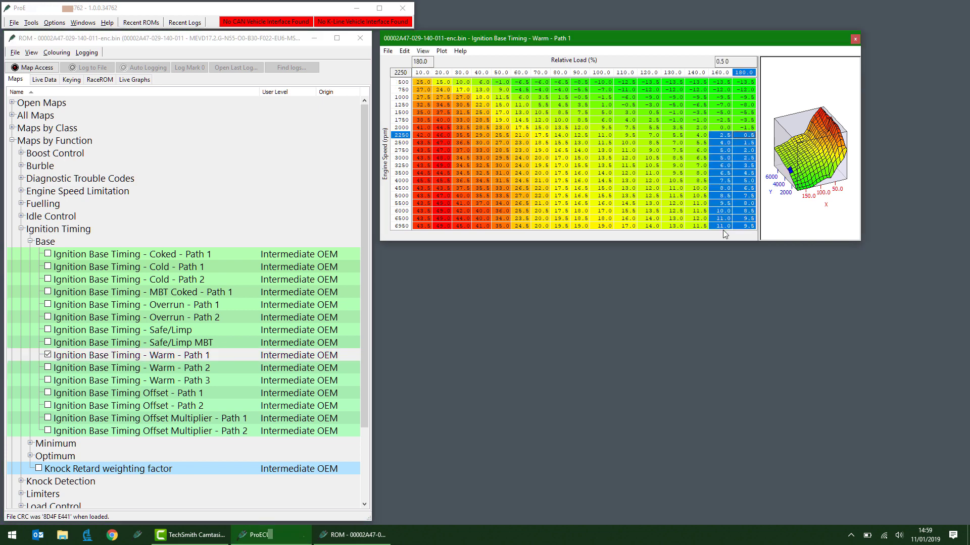
key("plus")
type("1")
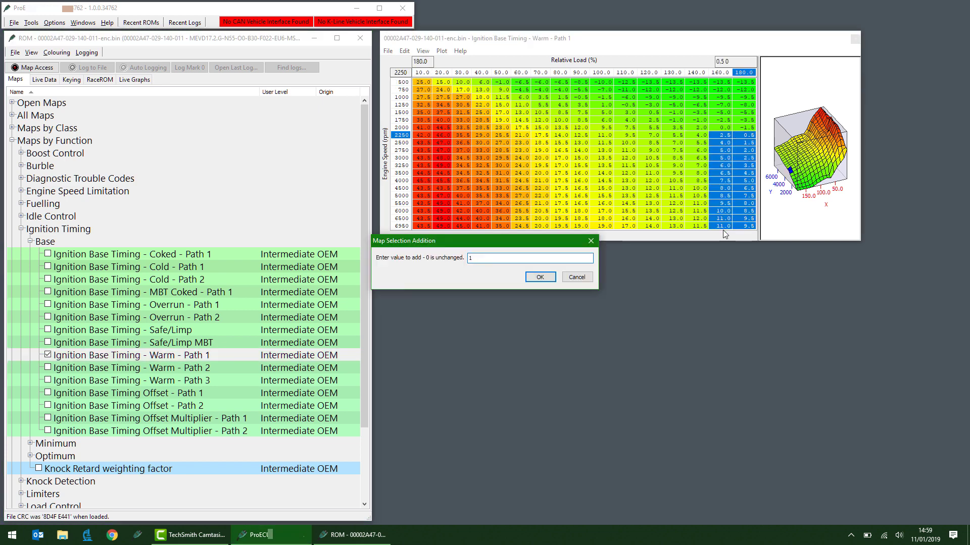
key("Return")
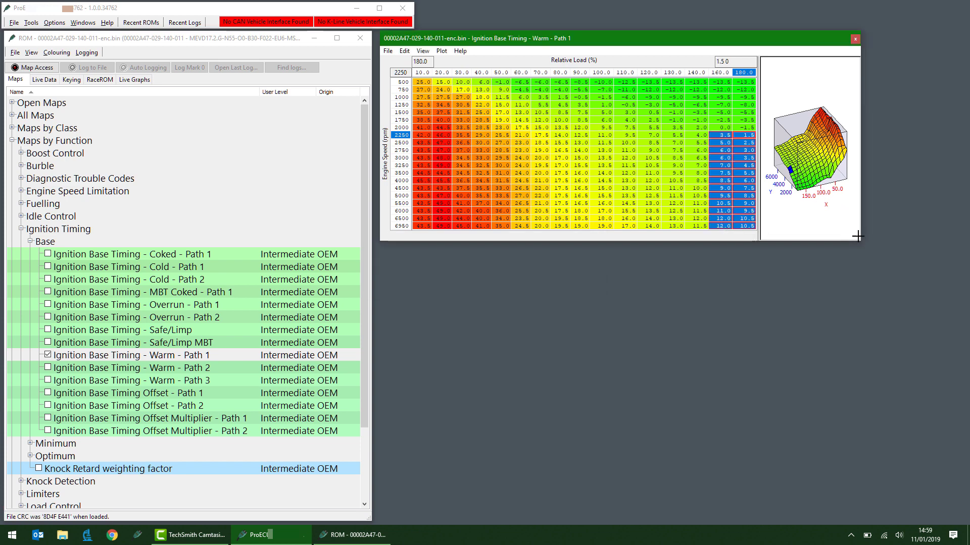
mouse_move(862, 235)
left_mouse_down()
mouse_move(961, 238)
mouse_move(853, 210)
mouse_move(861, 217)
left_mouse_up()
key("Return")
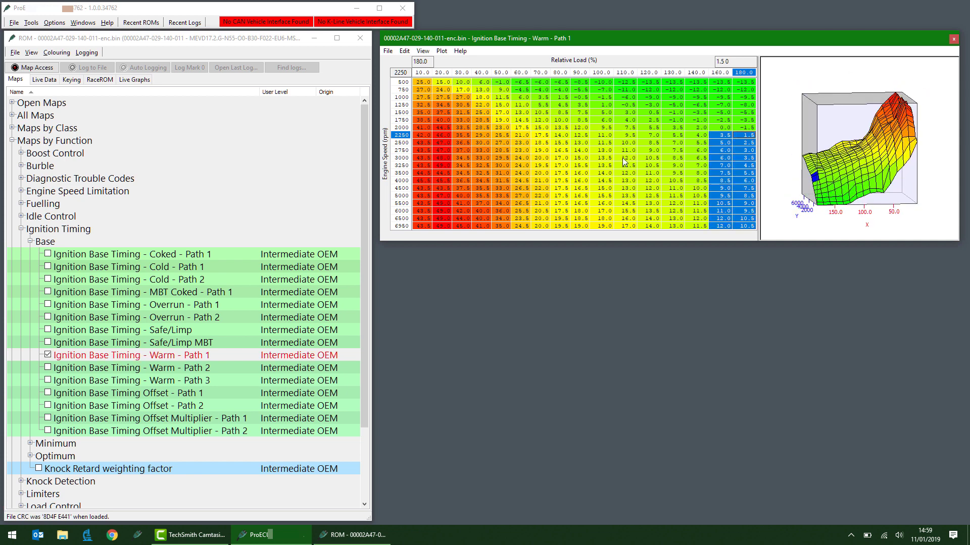
key("Escape")
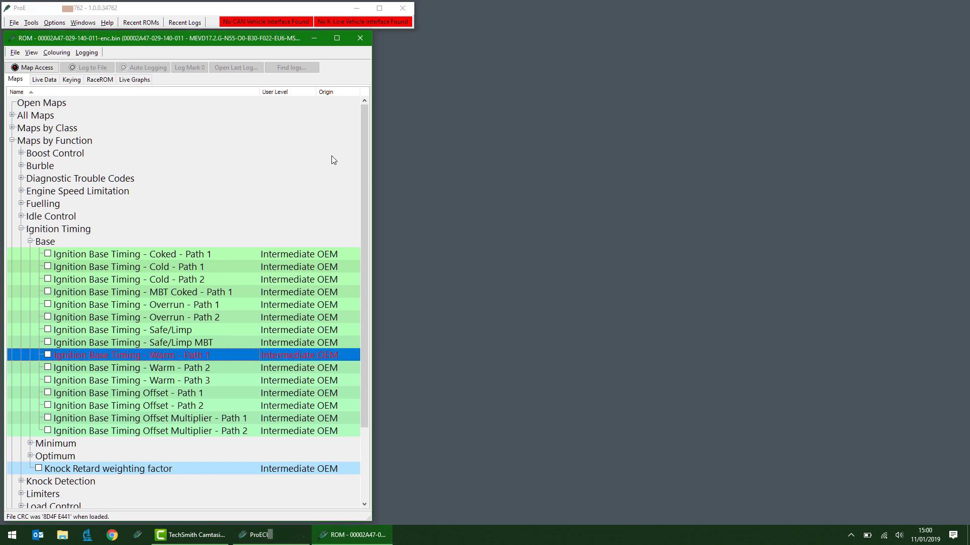
Open the Fuel Target SuperKnock map in the Fuelling group, review its lambda targets and close it
left_click(21, 229)
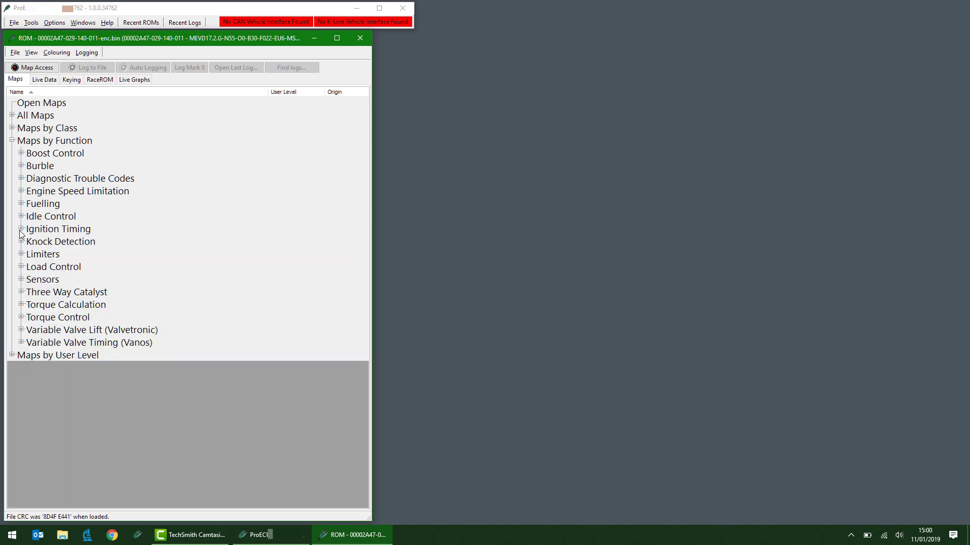
left_click(21, 204)
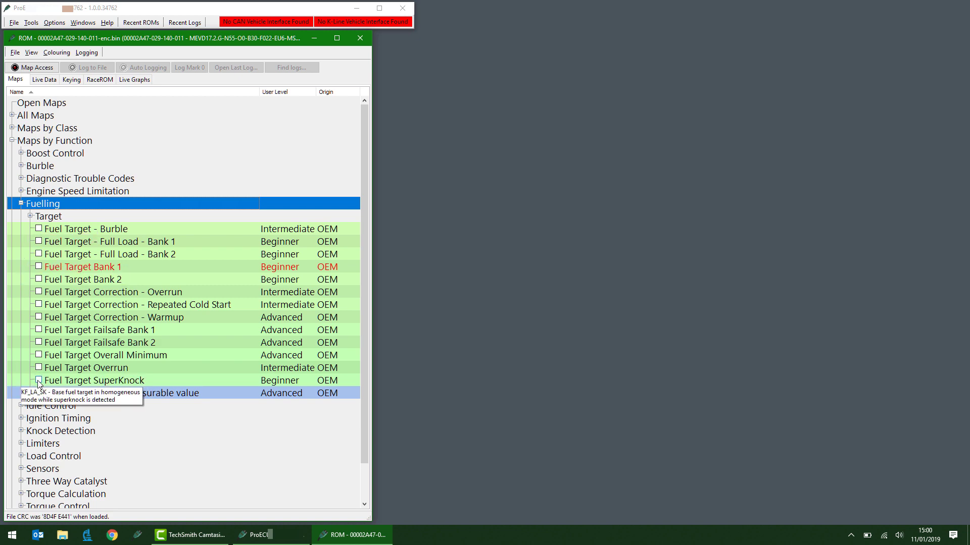
left_click(39, 383)
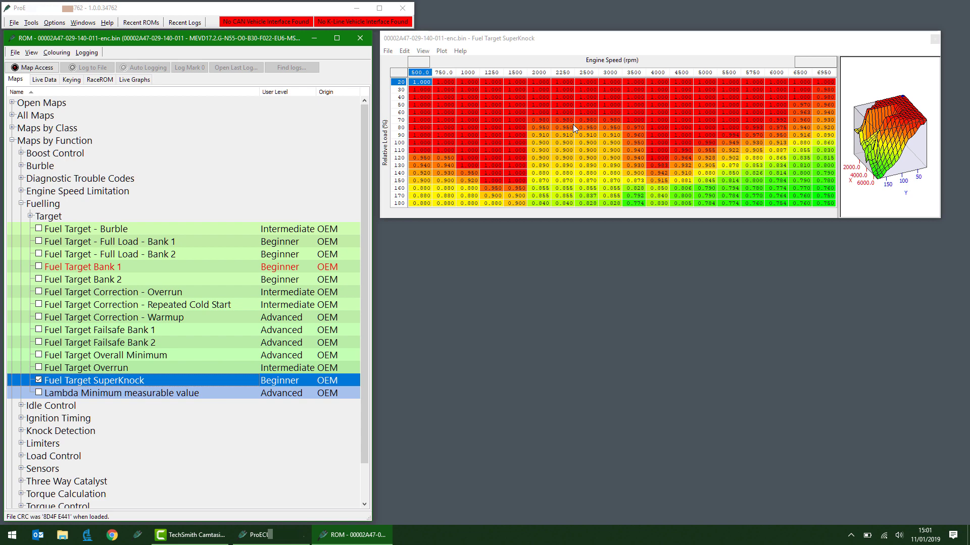
left_click(937, 40)
left_click(936, 40)
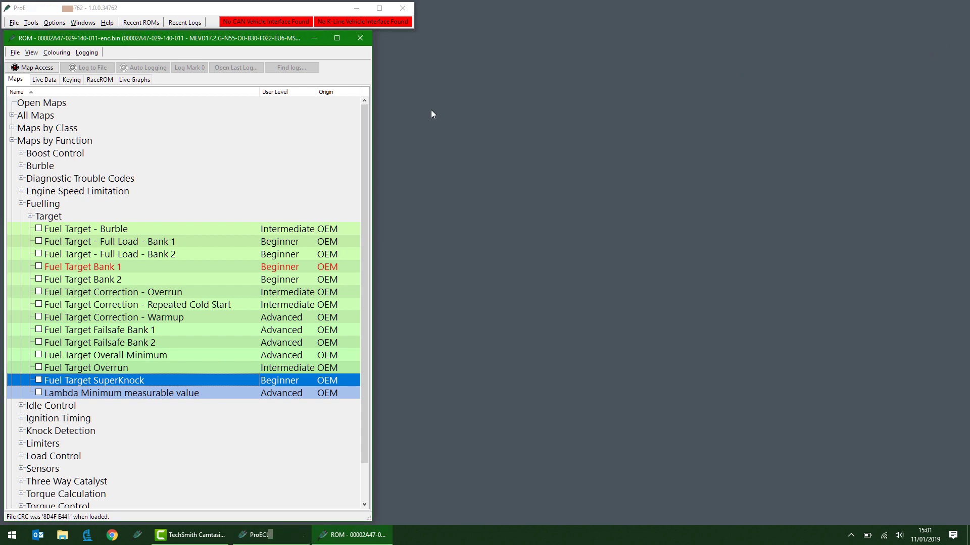
left_click(16, 52)
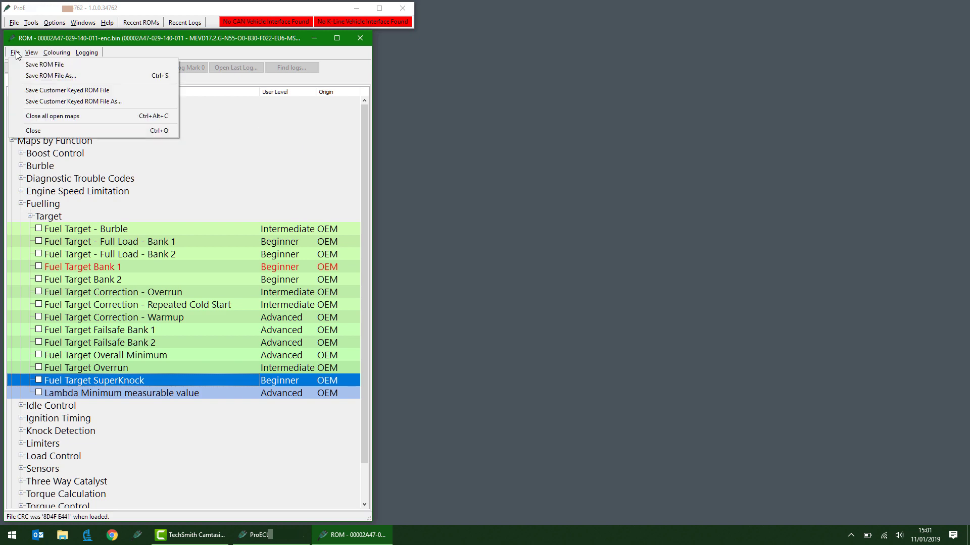
left_click(32, 76)
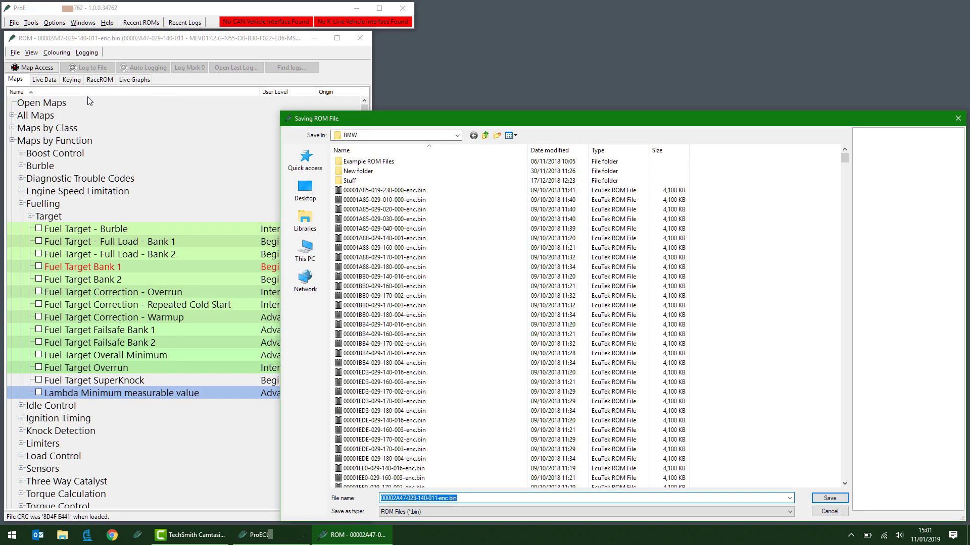
left_click(440, 499)
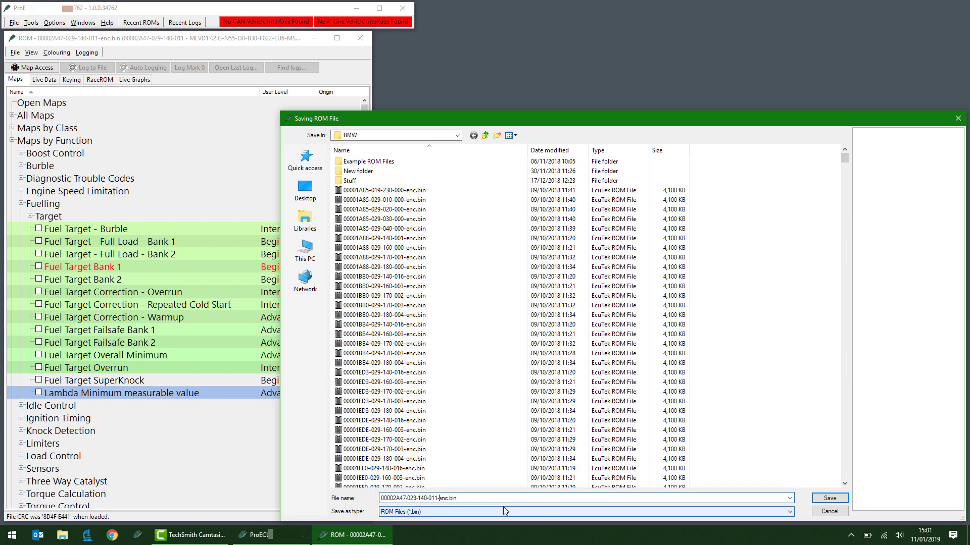
type("webinar1-")
key("Return")
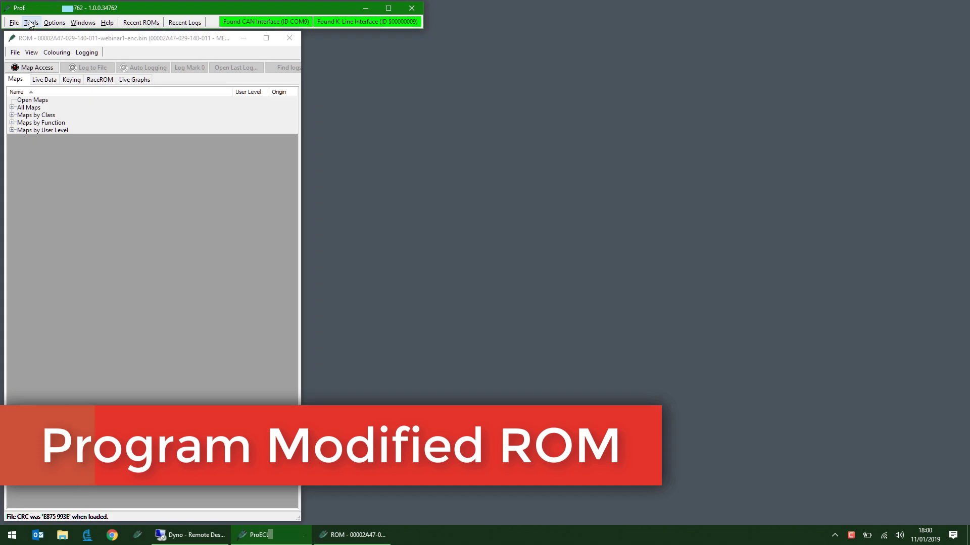
Program the engine ECU with the webinar1 ROM file, acknowledge the completed sequence and close the programming tools
left_click(31, 22)
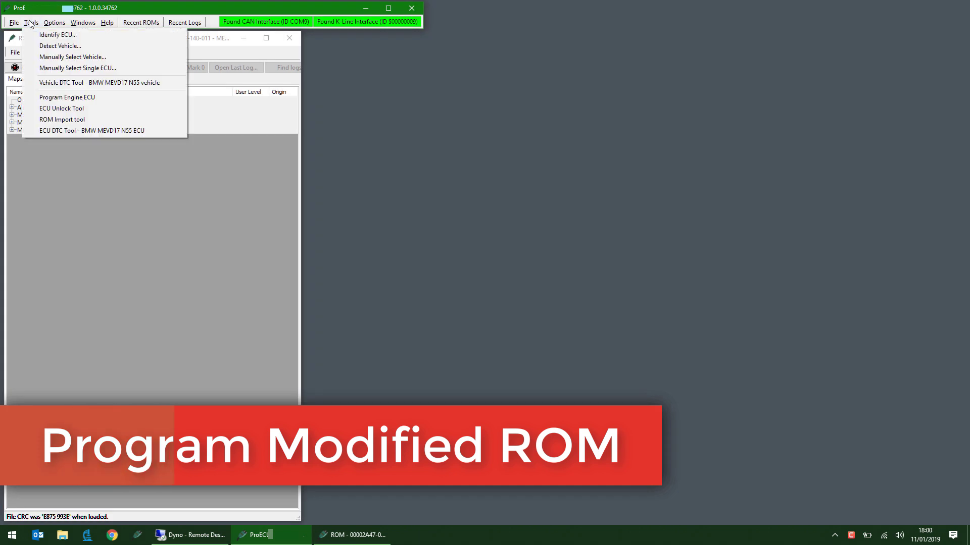
left_click(56, 97)
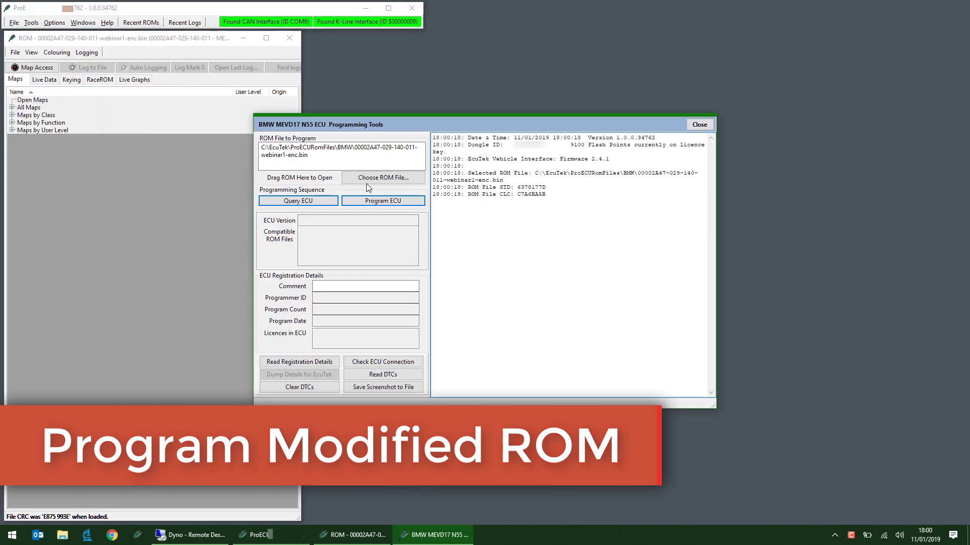
left_click(387, 202)
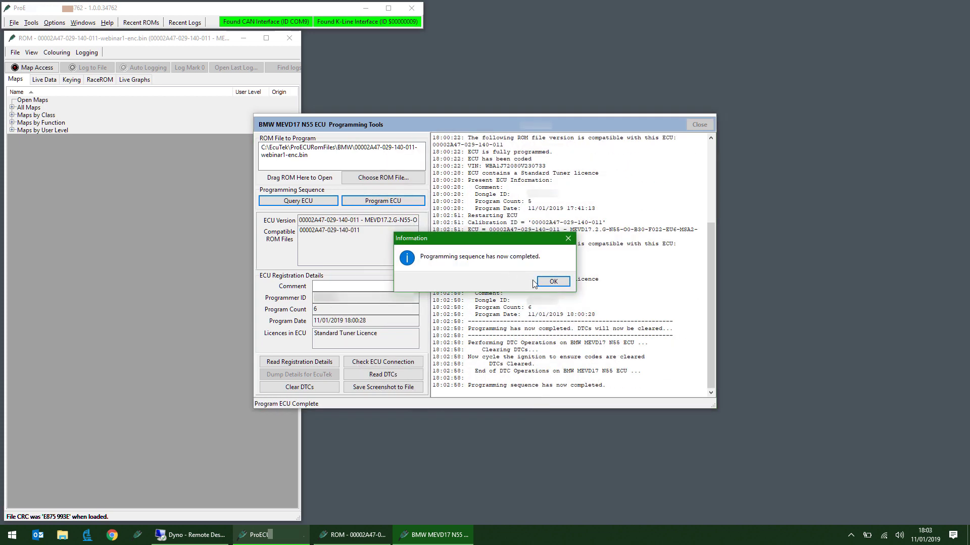
left_click(552, 282)
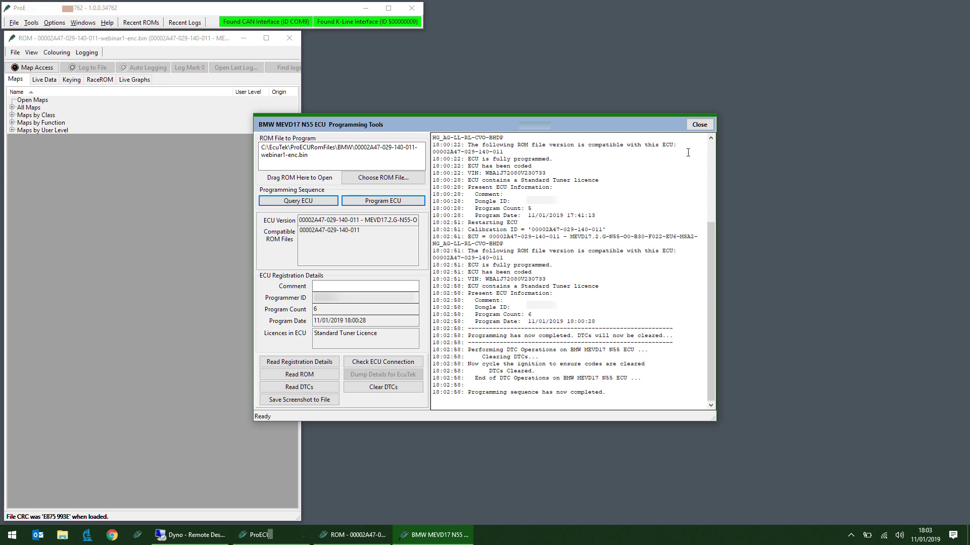
left_click(699, 124)
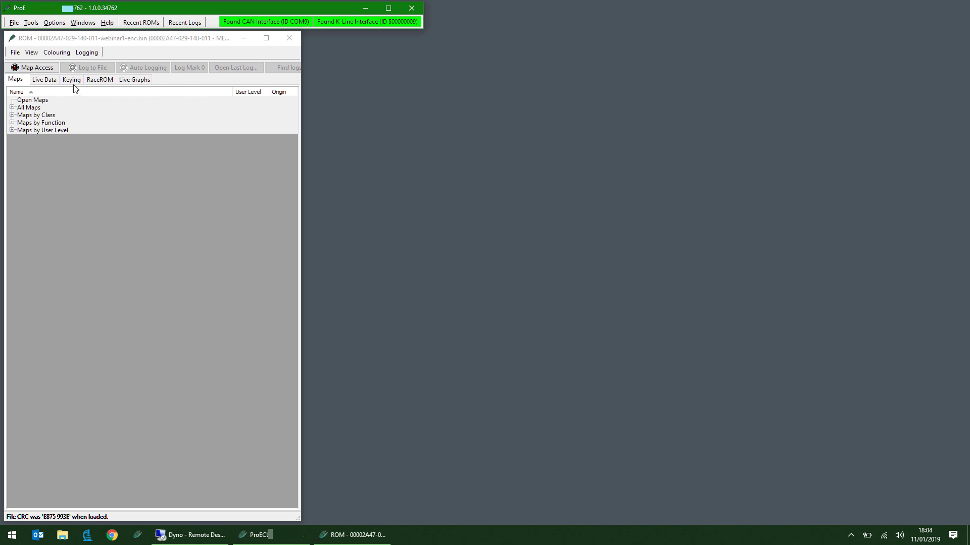
Show the live data parameters, start map access to the ECU and start logging to file
left_click(47, 81)
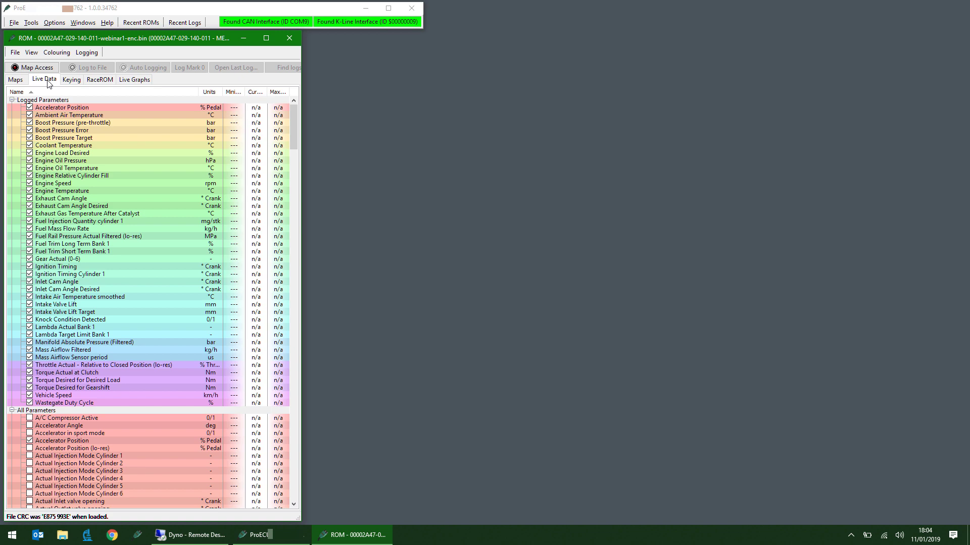
scroll(147, 340, "up", 2)
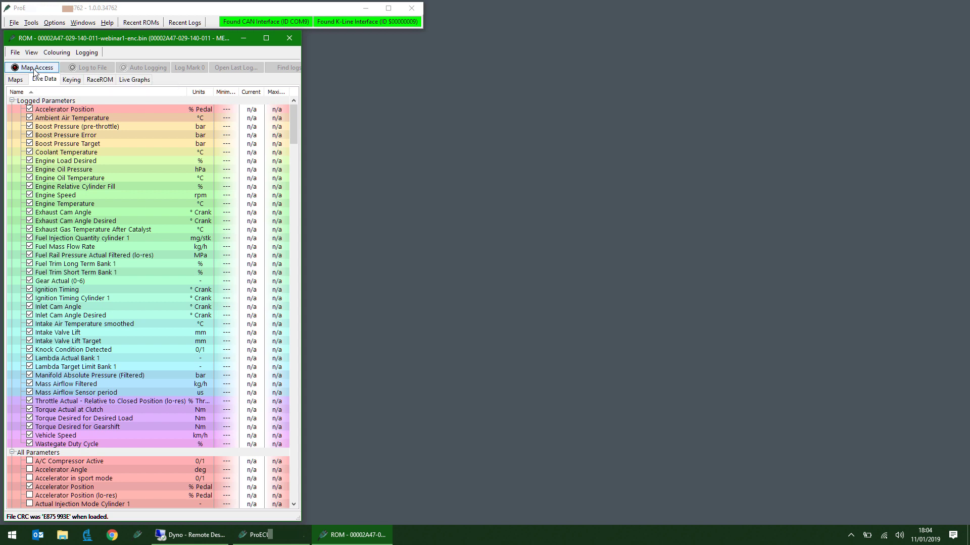
left_click(35, 68)
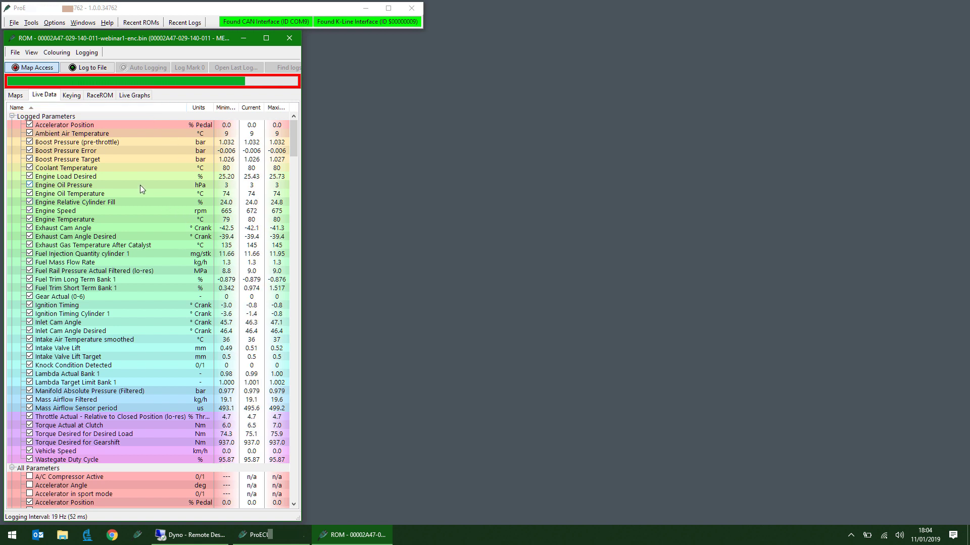
left_click(90, 70)
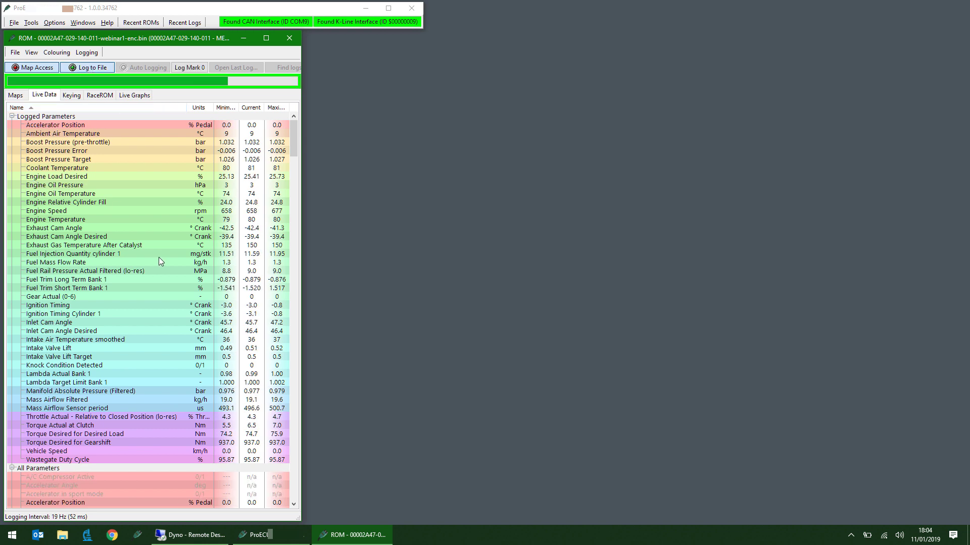
Switch to the Dyno remote desktop session, put DYNO-MAX into Testing Mode, and reopen the session for the dyno results
left_click(194, 535)
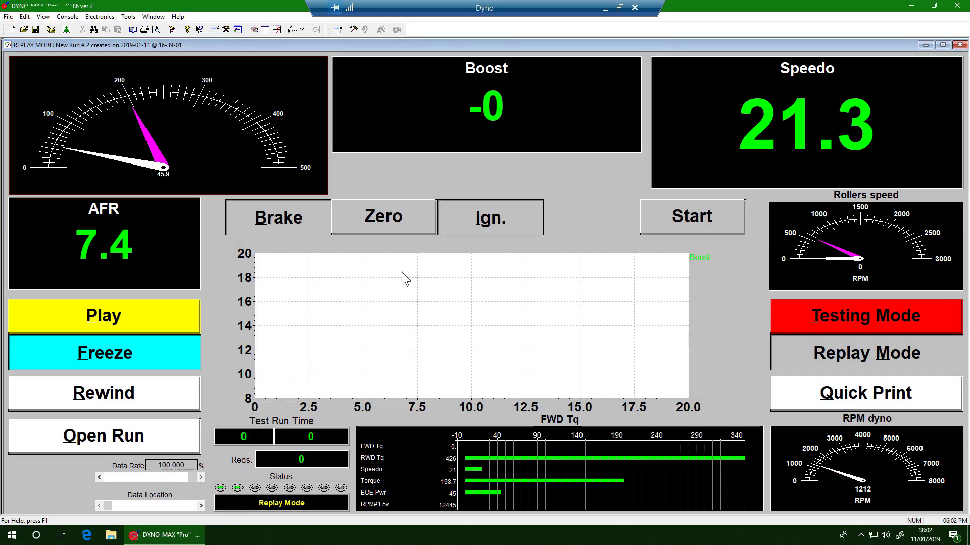
left_click(867, 328)
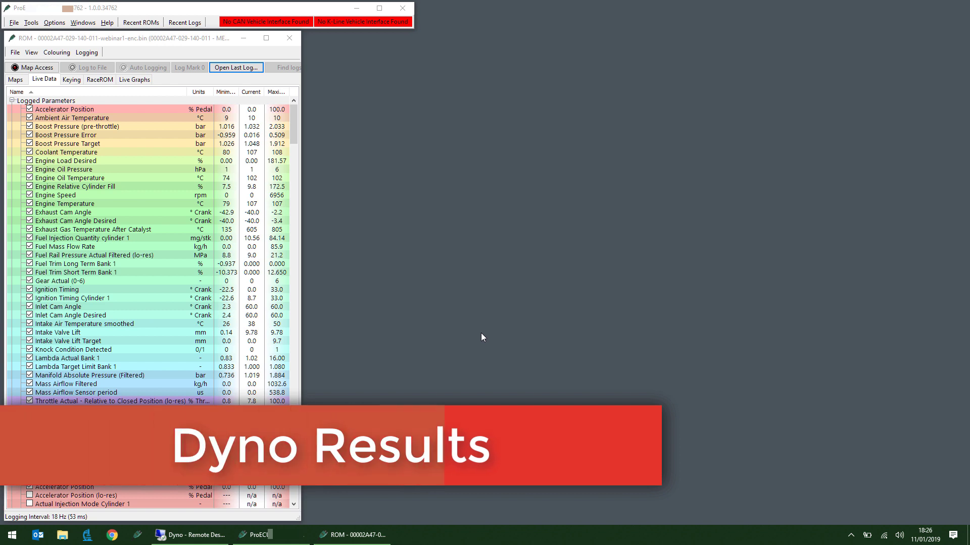
left_click(190, 539)
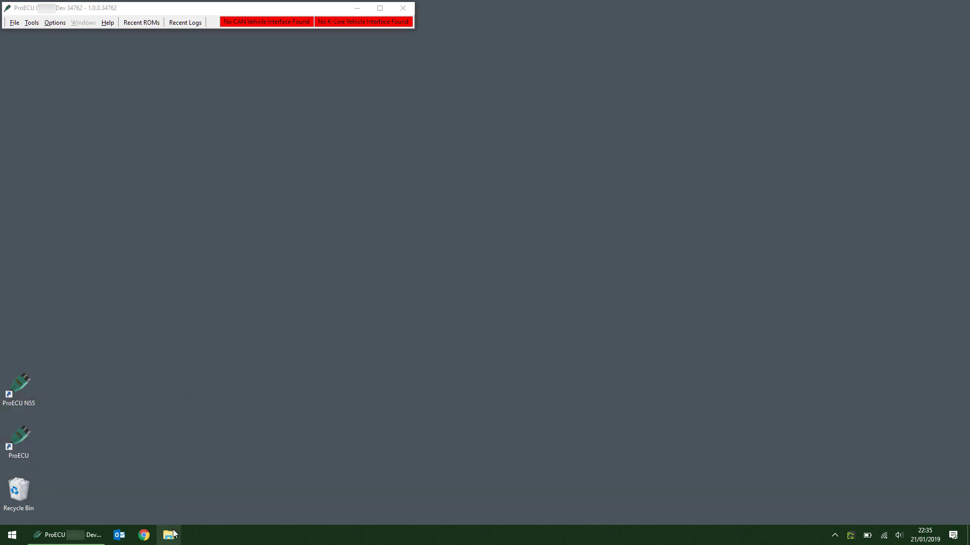
key("super+e")
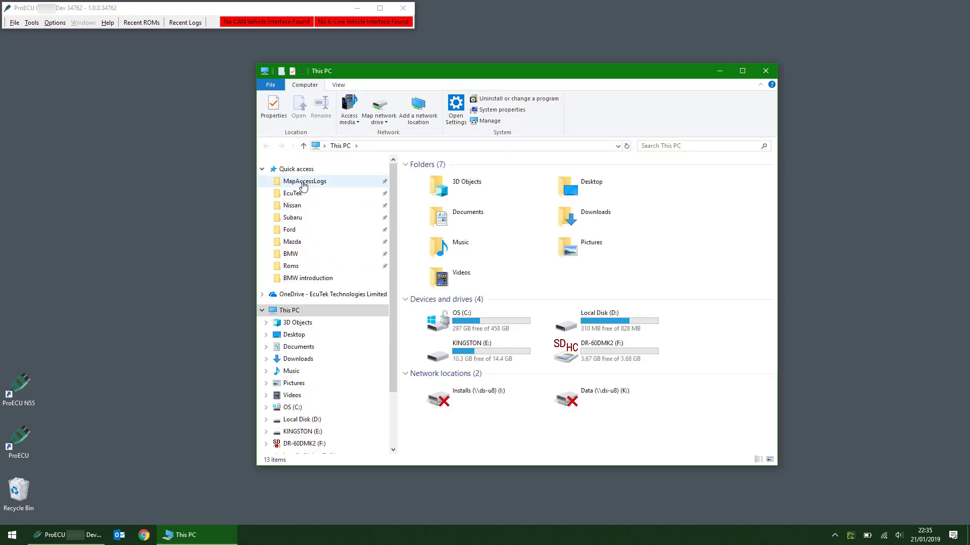
left_click(305, 182)
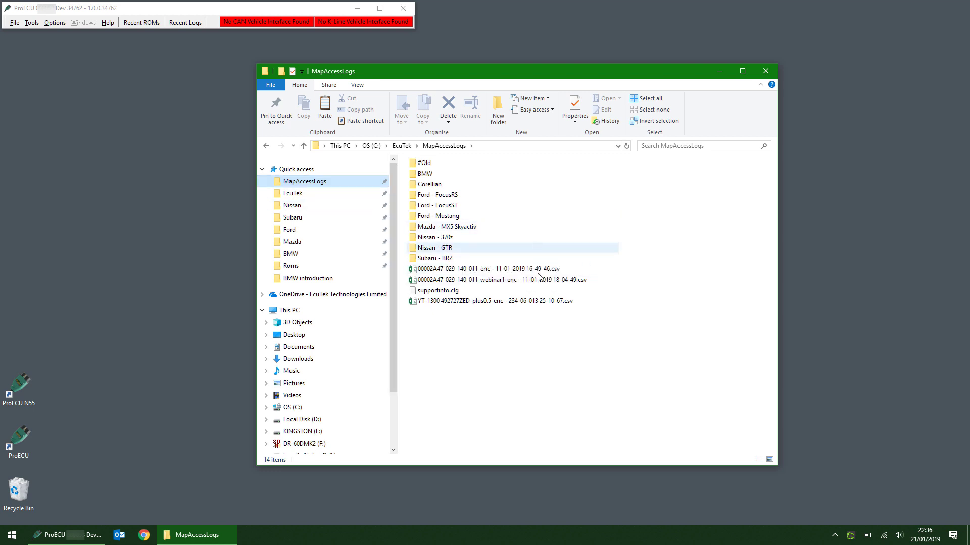
left_click(501, 281)
left_click_drag(501, 282, 198, 13)
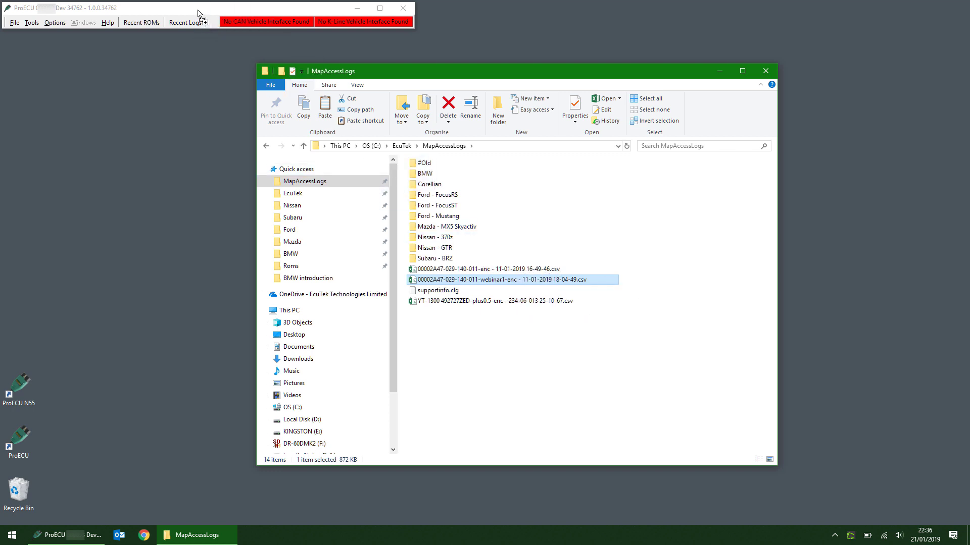
left_click_drag(198, 13, 200, 14)
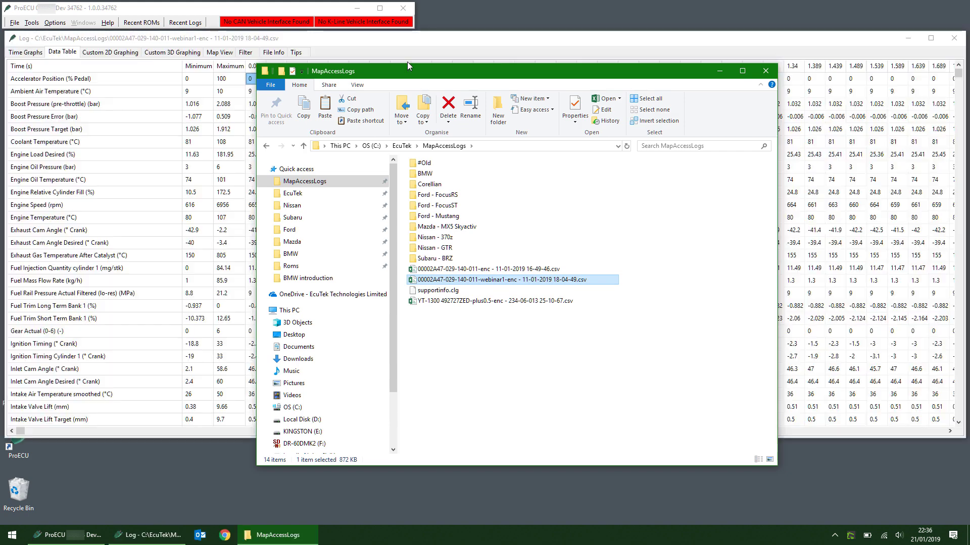
left_click(719, 72)
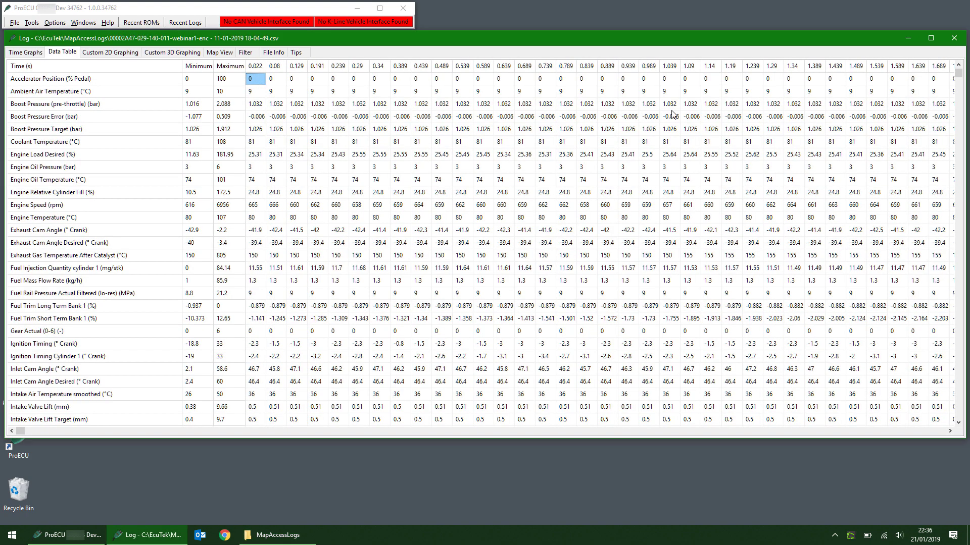
Show the log as time graphs and zoom in on the second full-throttle run, about 168 to 188 s
left_click(34, 54)
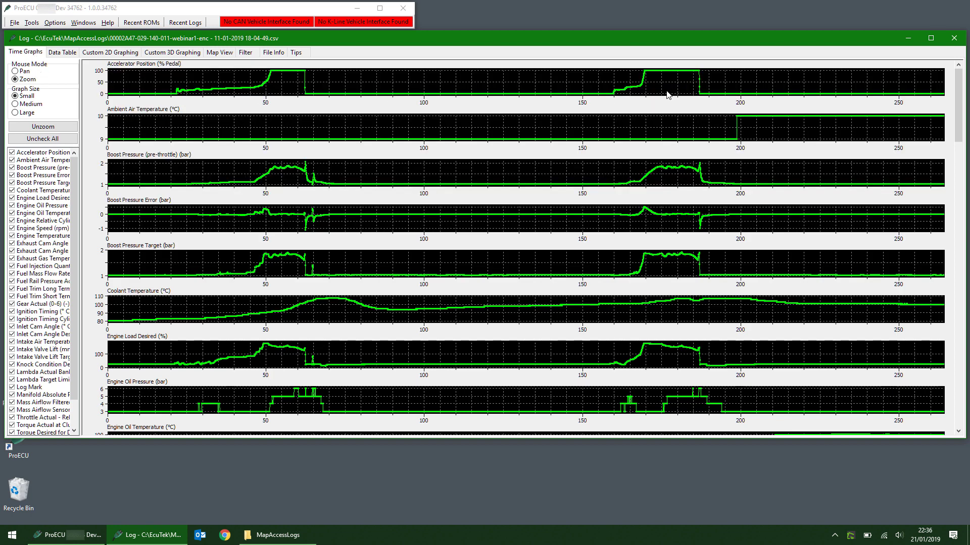
left_click(642, 76)
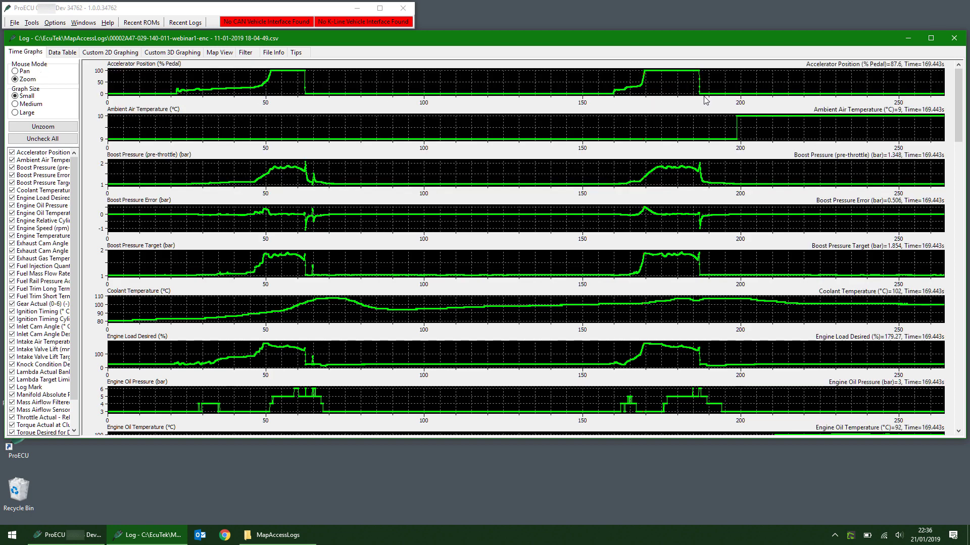
left_click_drag(704, 97, 703, 96)
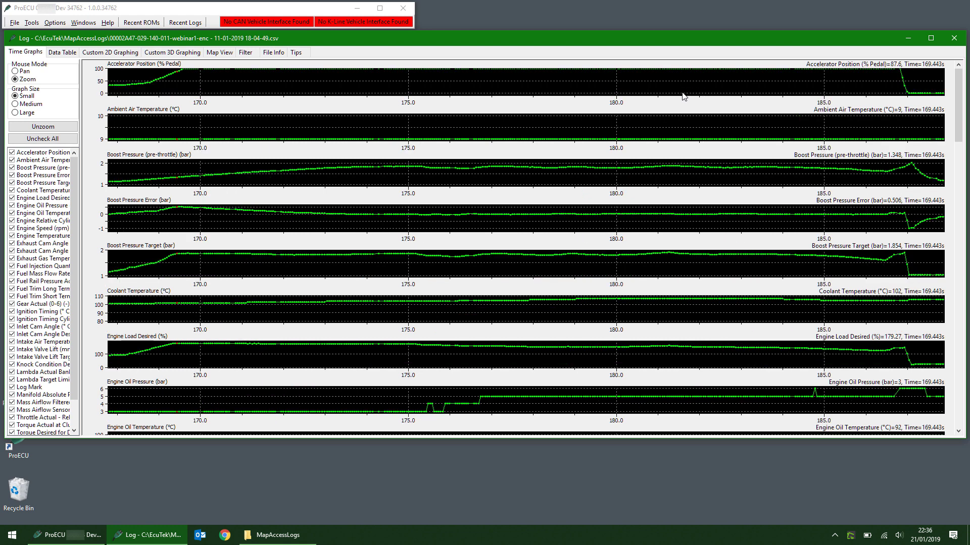
Graph only accelerator position, engine speed, long and short term fuel trims, and actual and target lambda, and read them near the run's end
left_click(63, 138)
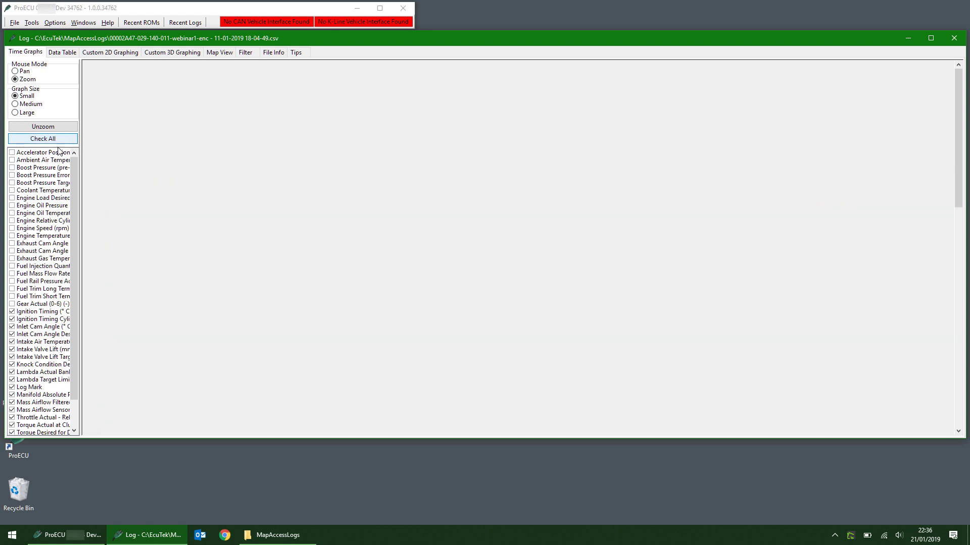
left_click(12, 153)
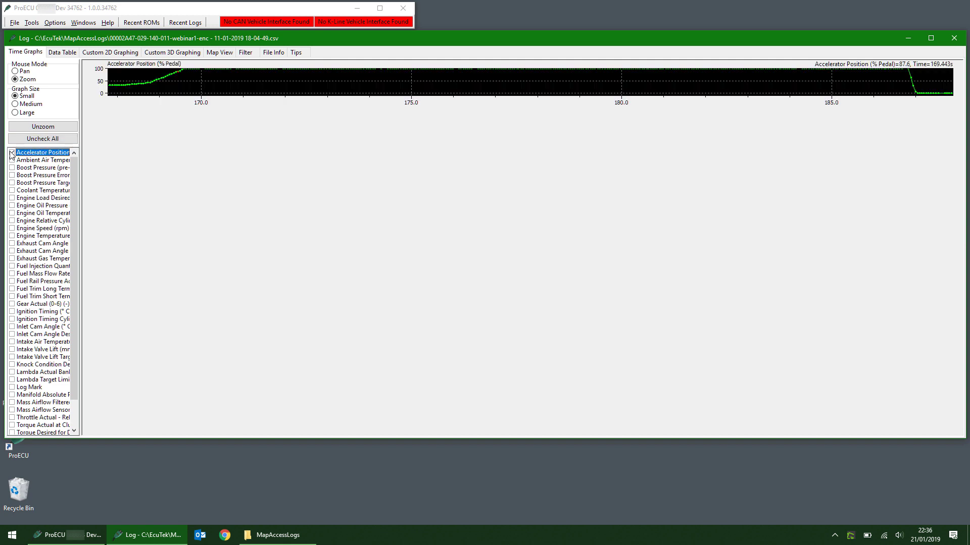
left_click(11, 228)
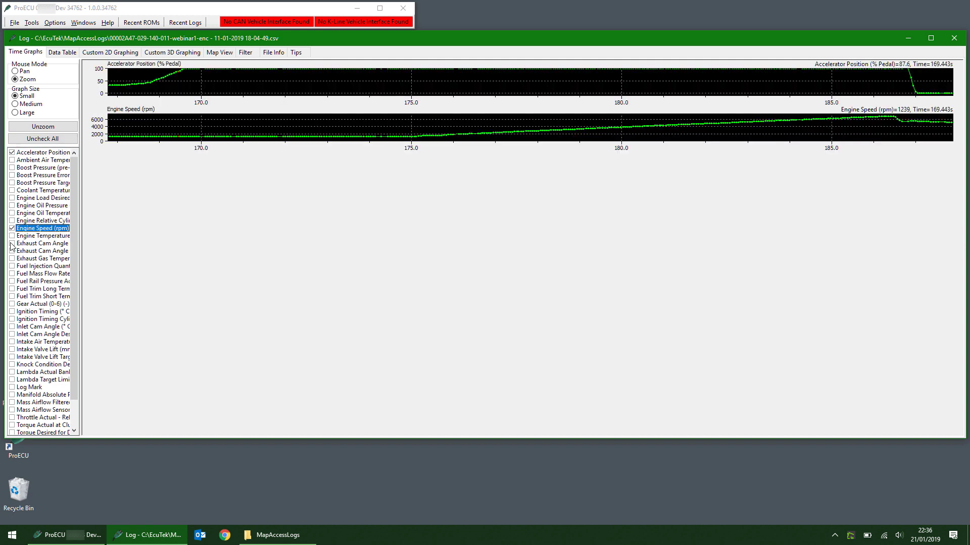
left_click(12, 297)
left_click(12, 290)
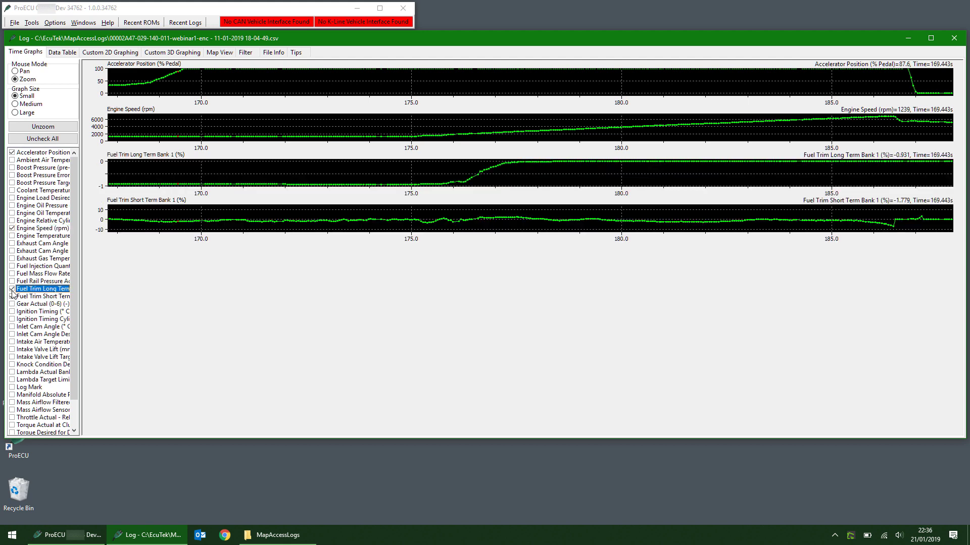
left_click(11, 372)
left_click(12, 380)
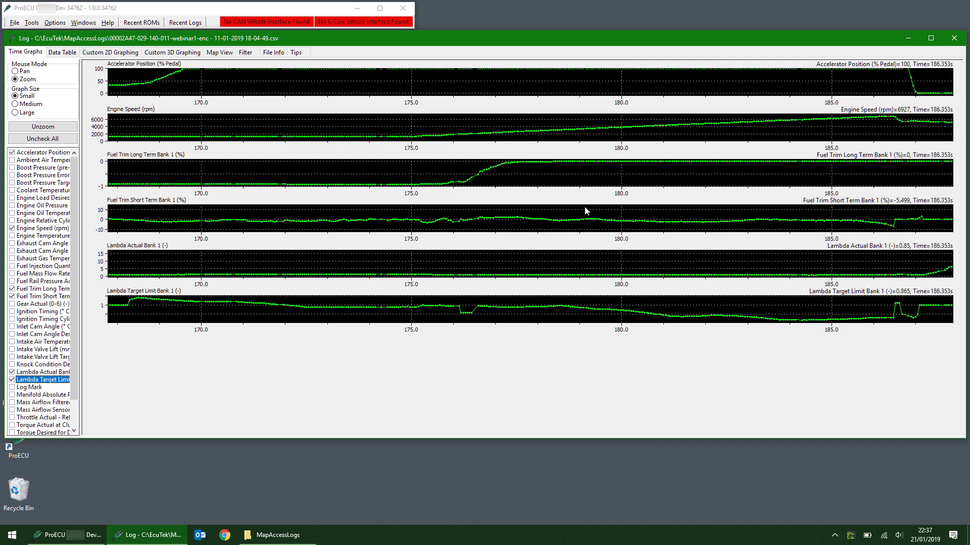
left_click(866, 274)
Hide both fuel trim graphs, then show Fuel Rail Pressure Actual for a check and hide it again
left_click(11, 288)
left_click(11, 296)
left_click(12, 281)
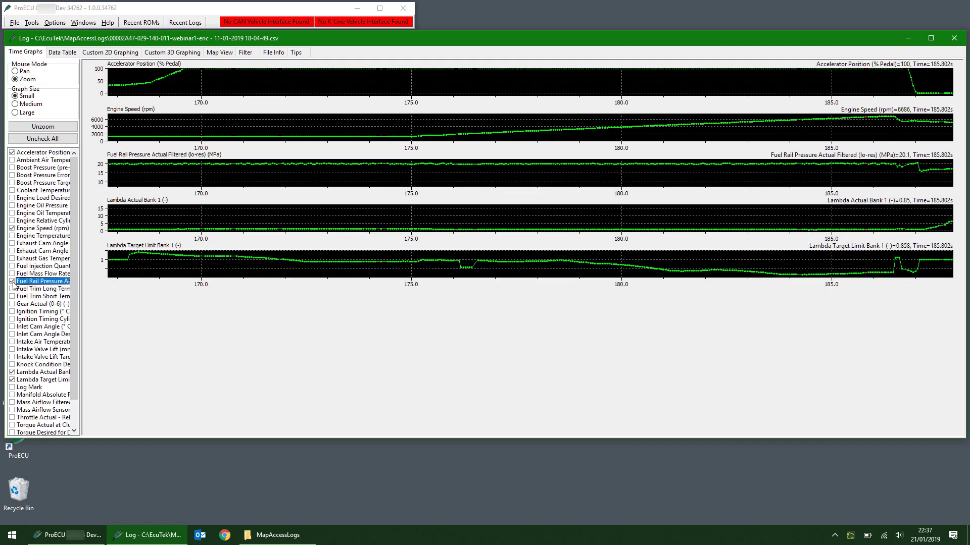
left_click(12, 282)
Add the Throttle Actual, Engine Load Desired and Engine Relative Cylinder Fill graphs to the time graphs
scroll(71, 363, "down", 1)
scroll(71, 364, "down", 3)
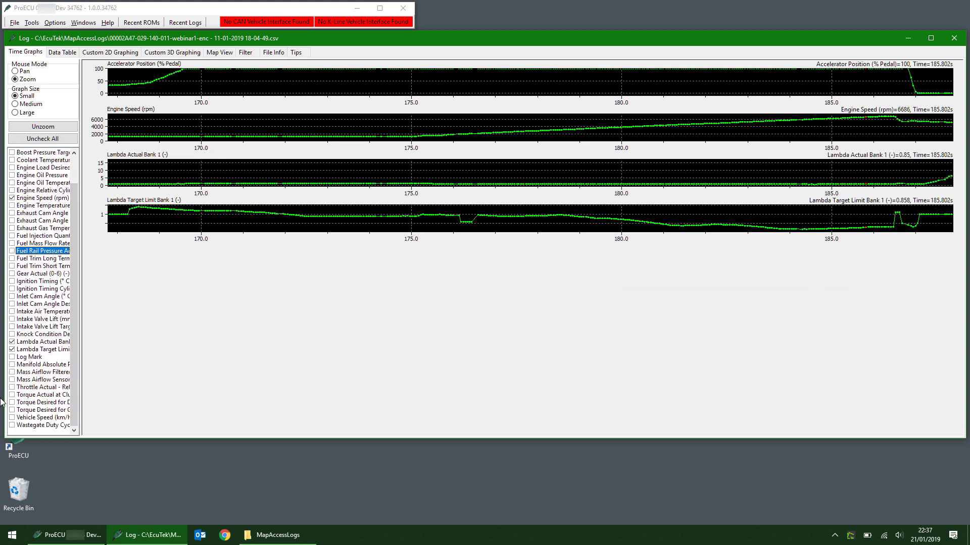
left_click(12, 388)
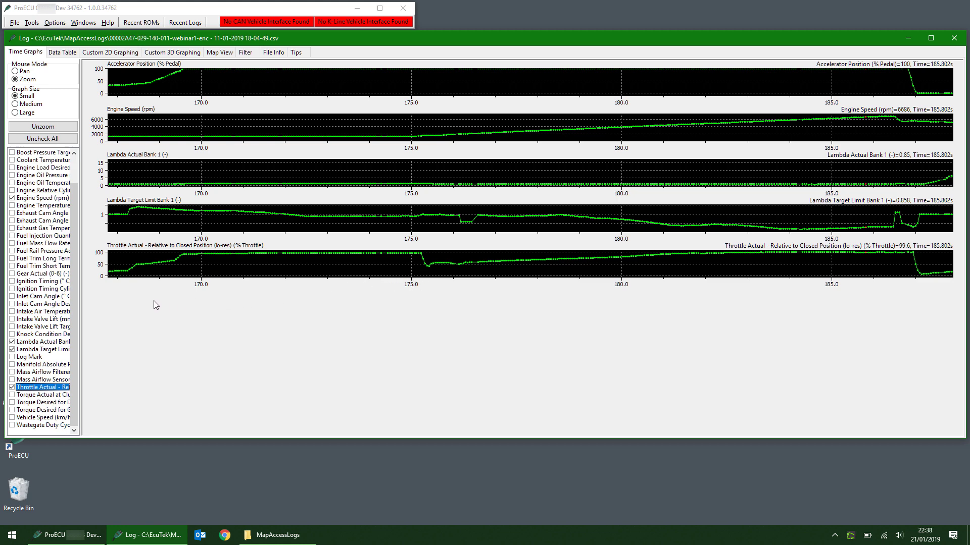
scroll(75, 258, "up", 2)
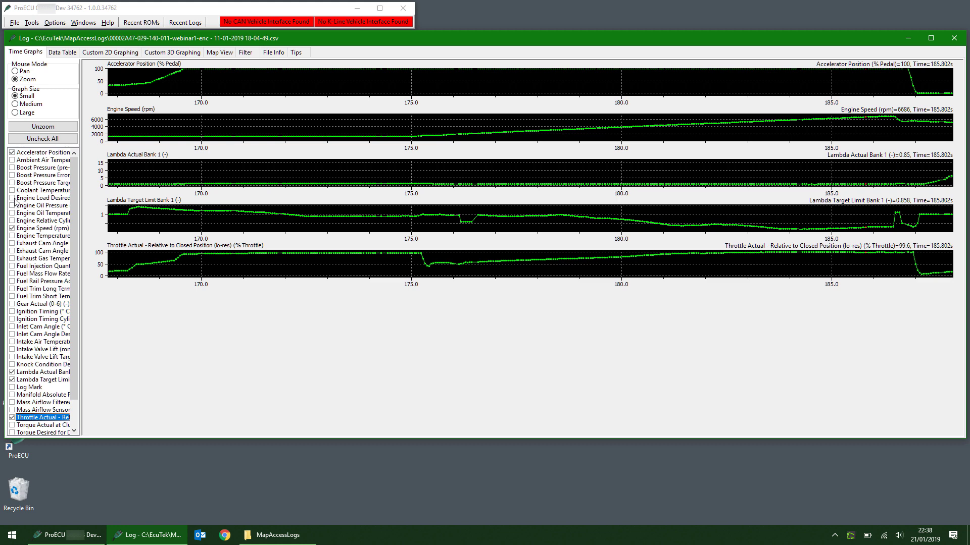
left_click(13, 198)
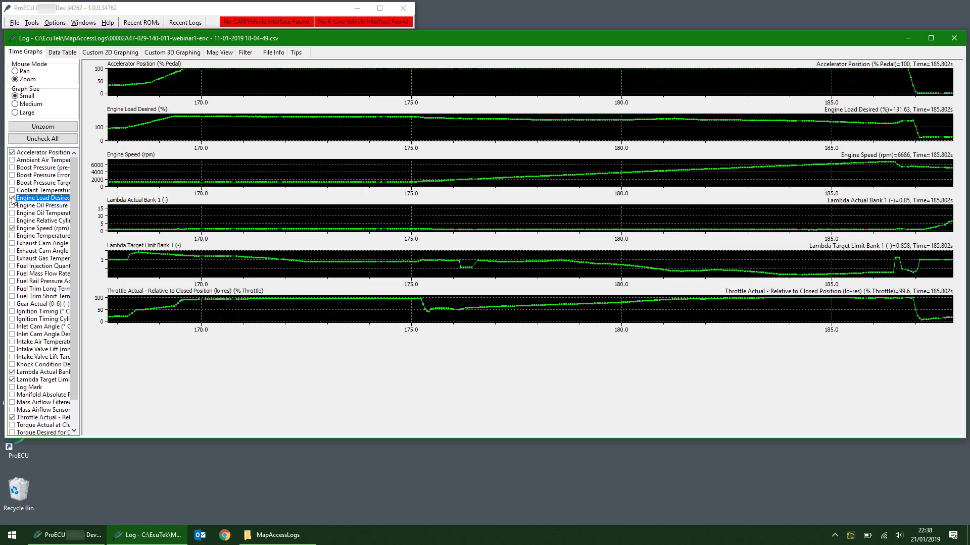
left_click(13, 221)
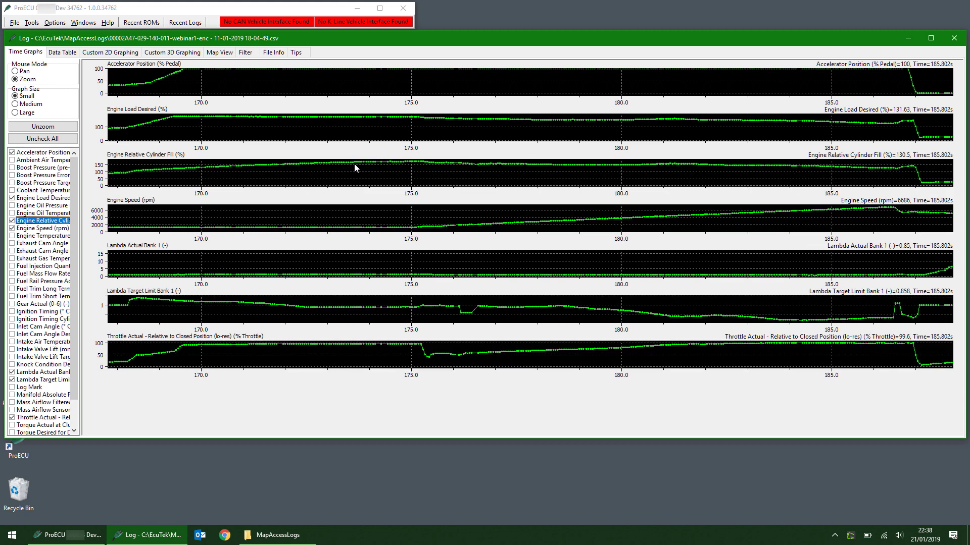
Read the time graphs at about 175.2 s, then add the Boost Pressure (pre-throttle) graph and read it at about 181.3 s
left_click(427, 322)
scroll(70, 328, "down", 2)
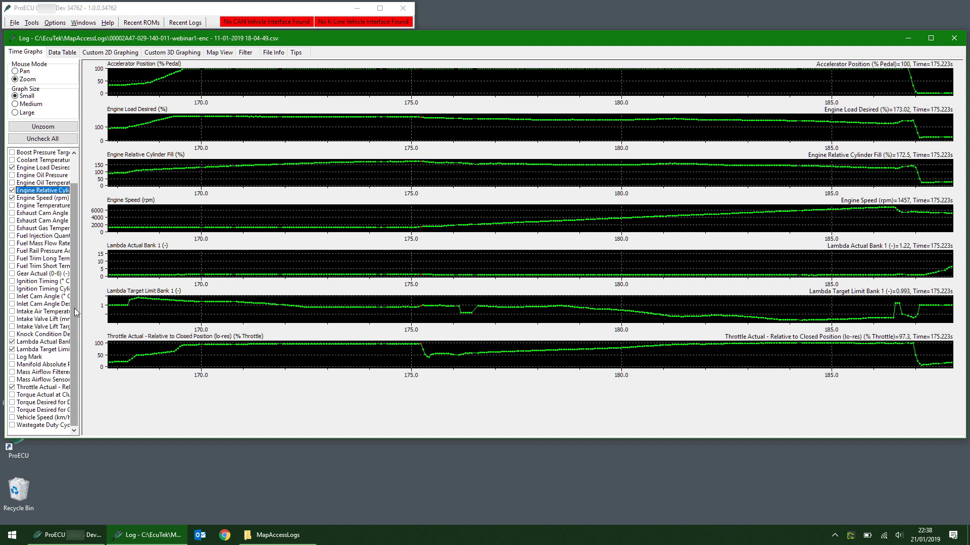
scroll(73, 372, "up", 2)
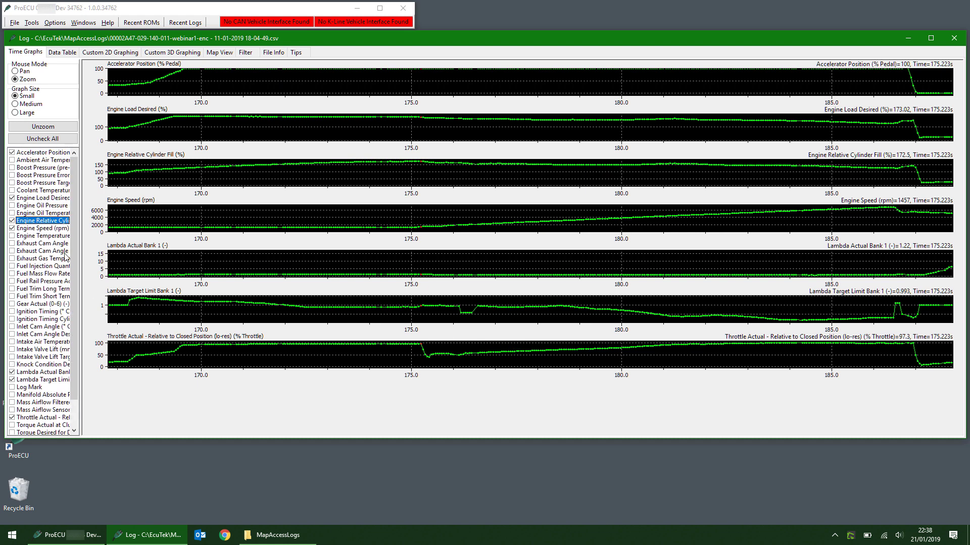
left_click(17, 168)
left_click(12, 167)
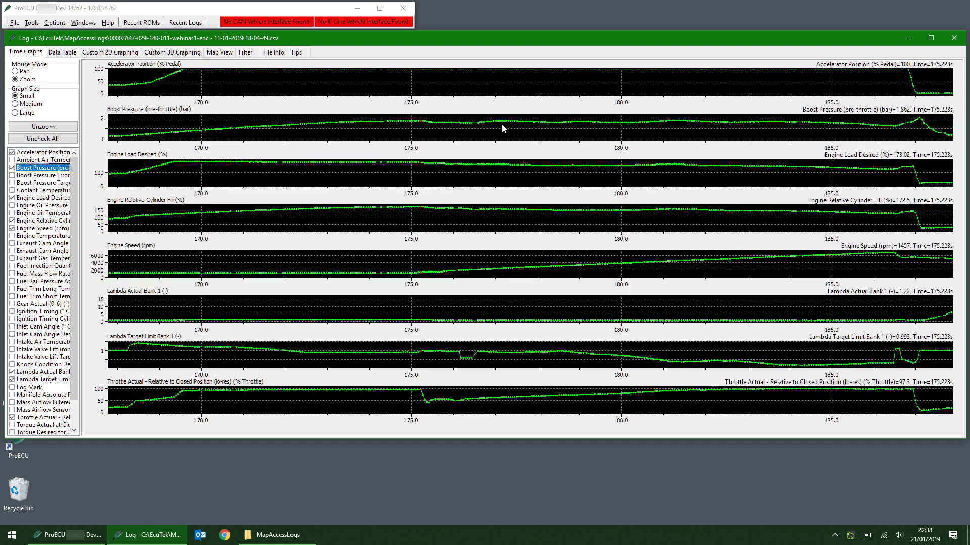
left_click(676, 123)
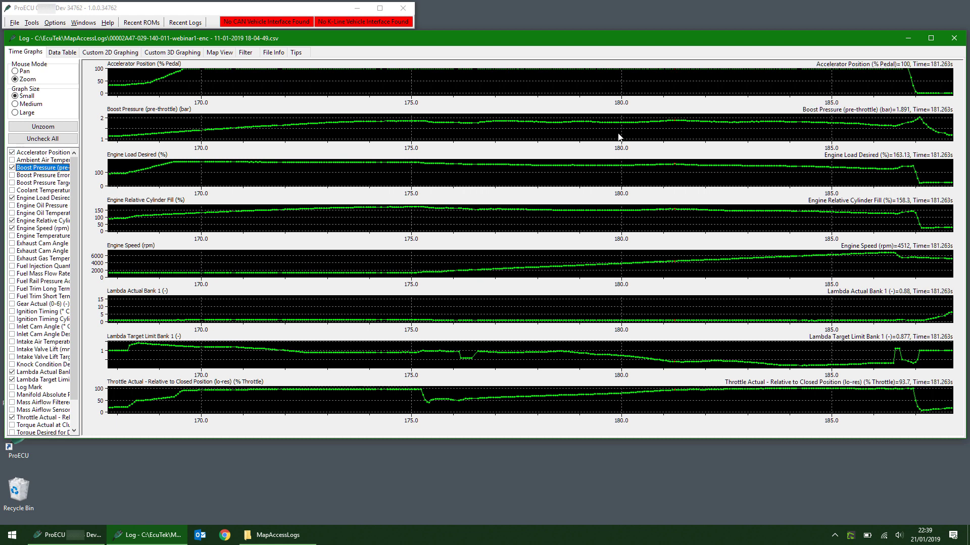
left_click_drag(75, 273, 79, 318)
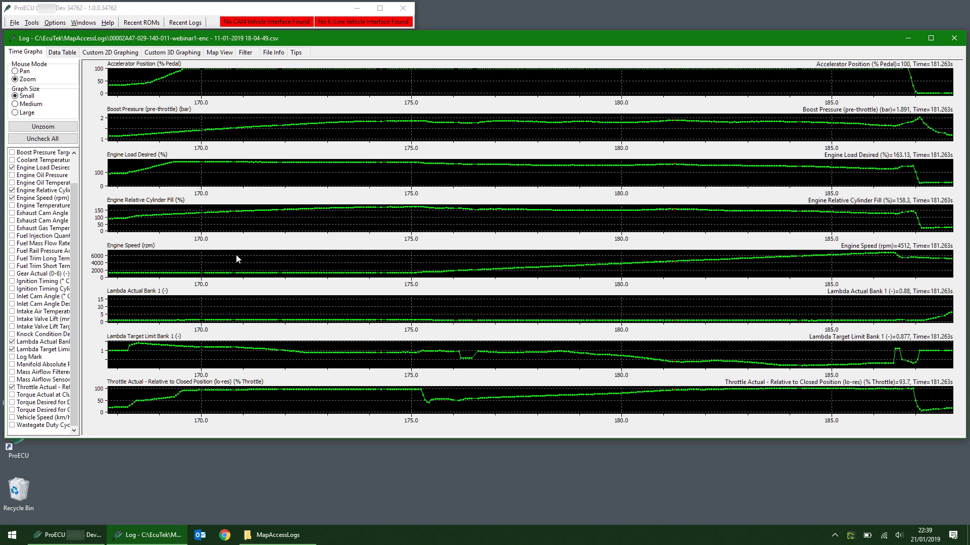
In the custom 2D graph, end the time range just before the throttle lift and leave only Manifold Absolute Pressure plotted
left_click(94, 54)
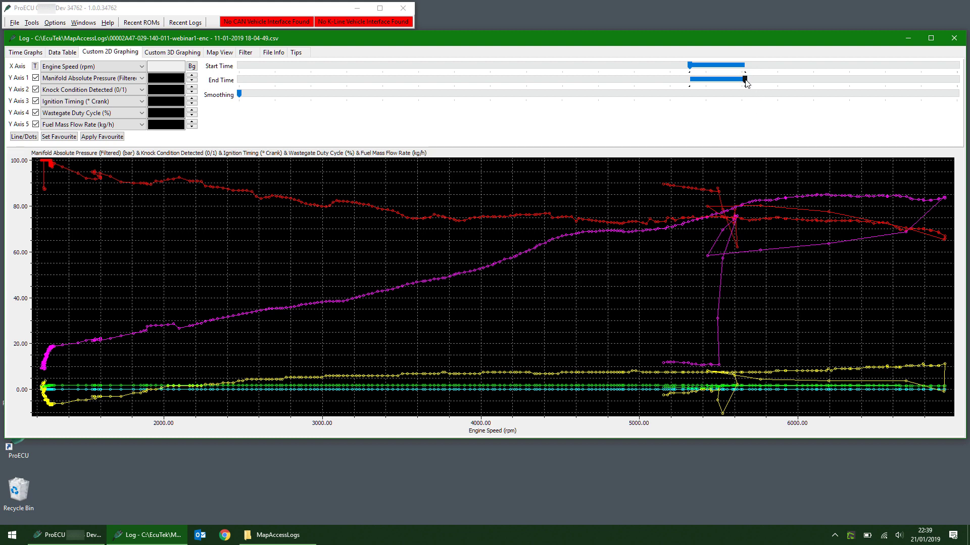
left_click_drag(746, 82, 739, 81)
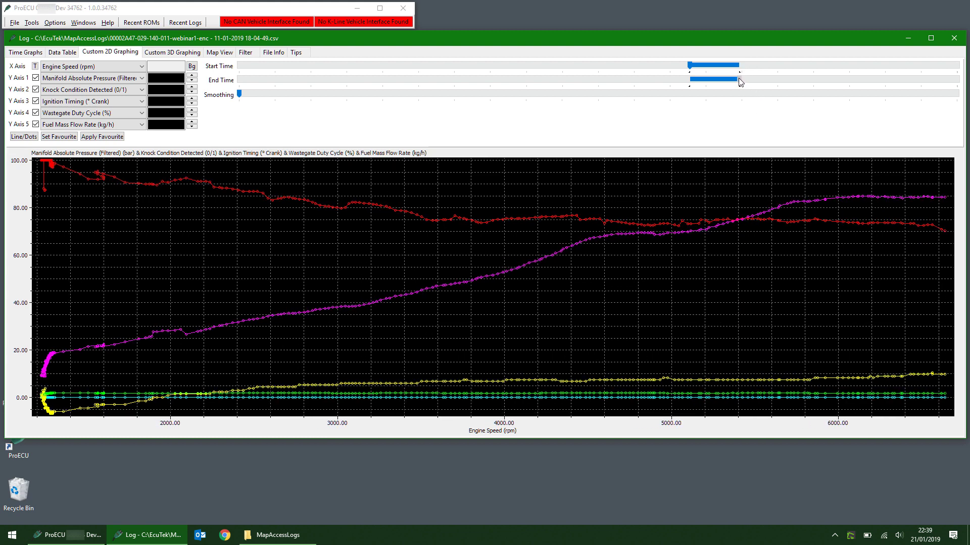
left_click(35, 125)
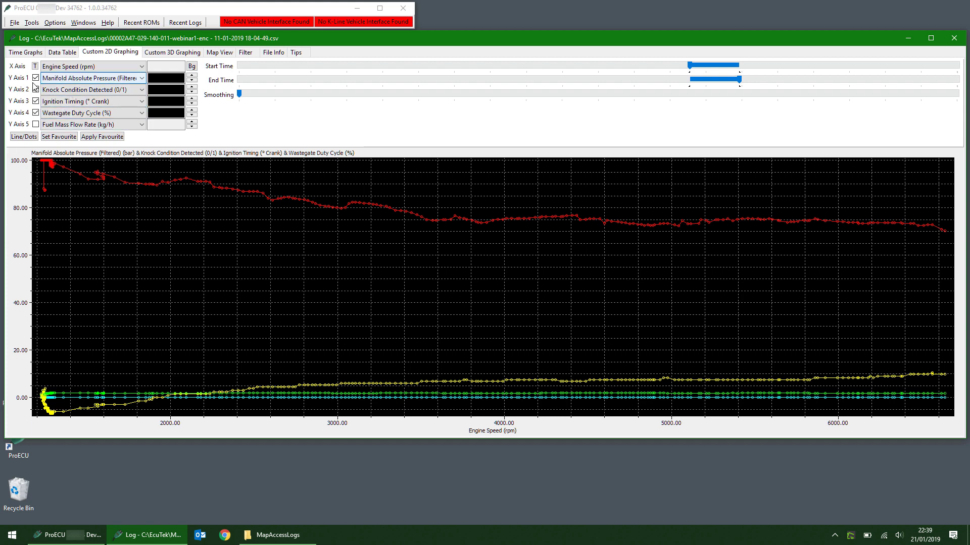
left_click(36, 101)
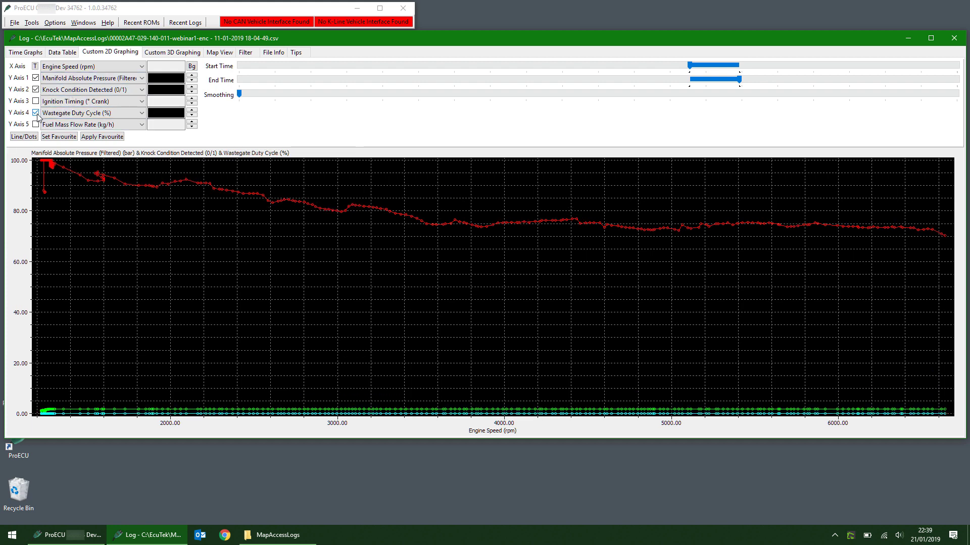
left_click(36, 113)
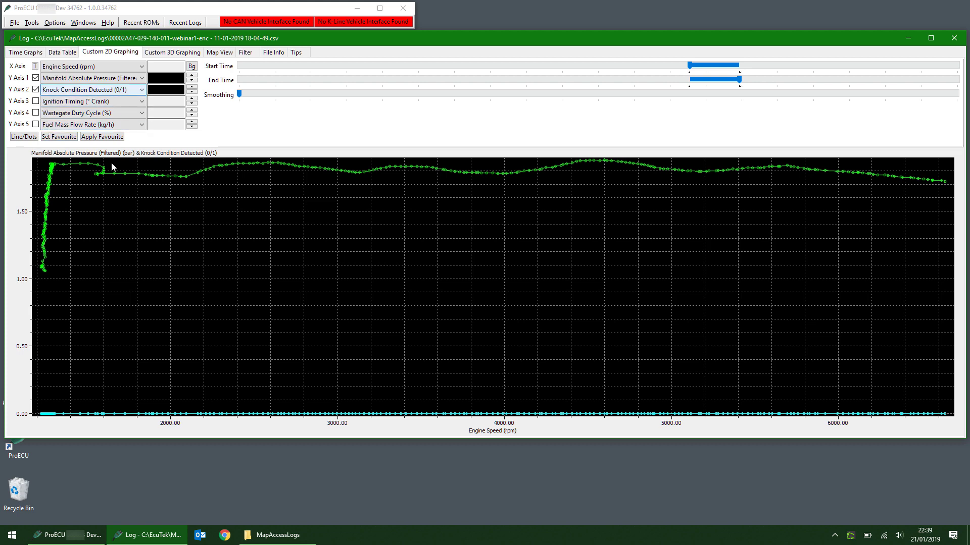
left_click(35, 90)
Plot Engine Load Desired on Y Axis 2 and Engine Relative Cylinder Fill on Y Axis 3 of the 2D graph
left_click(85, 89)
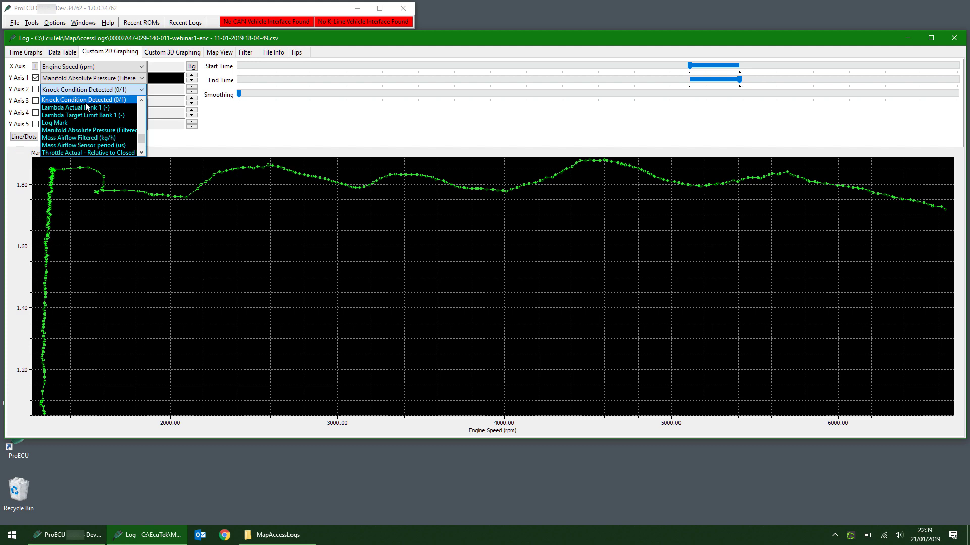
scroll(88, 106, "up", 3)
left_click(101, 137)
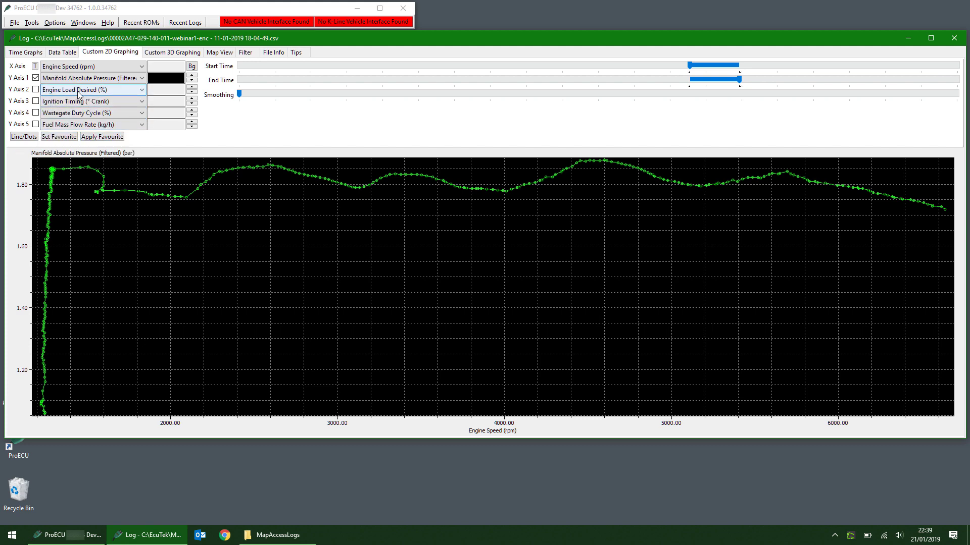
left_click(36, 89)
left_click(94, 102)
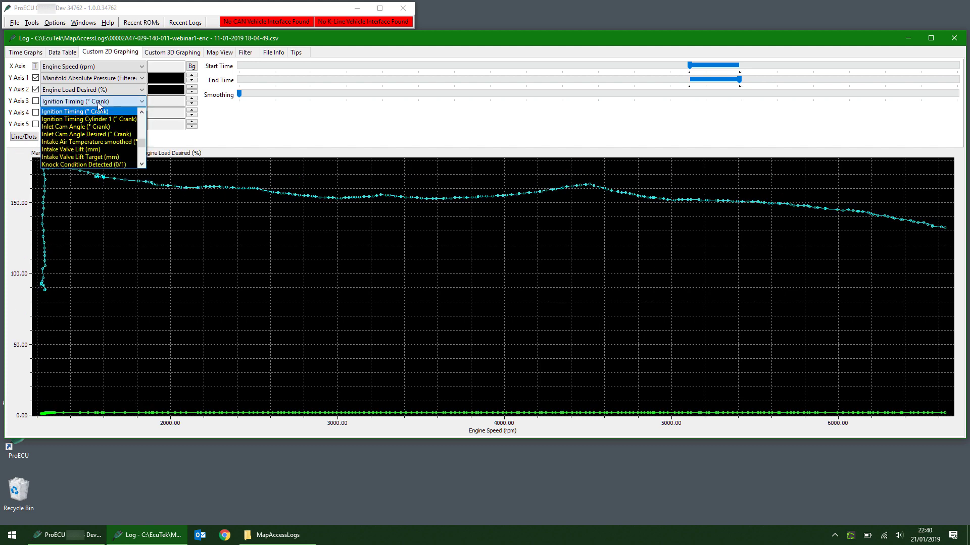
scroll(143, 146, "up", 6)
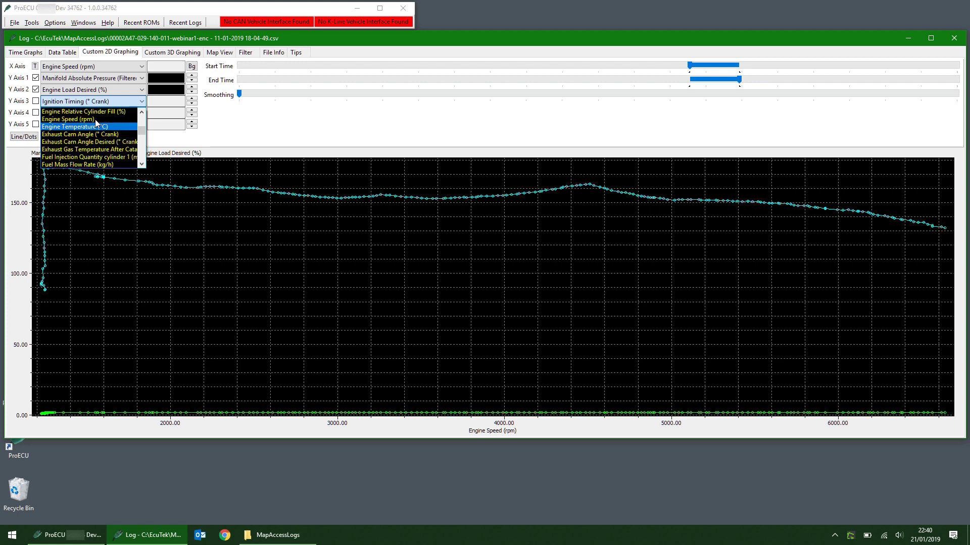
left_click(84, 112)
left_click(35, 101)
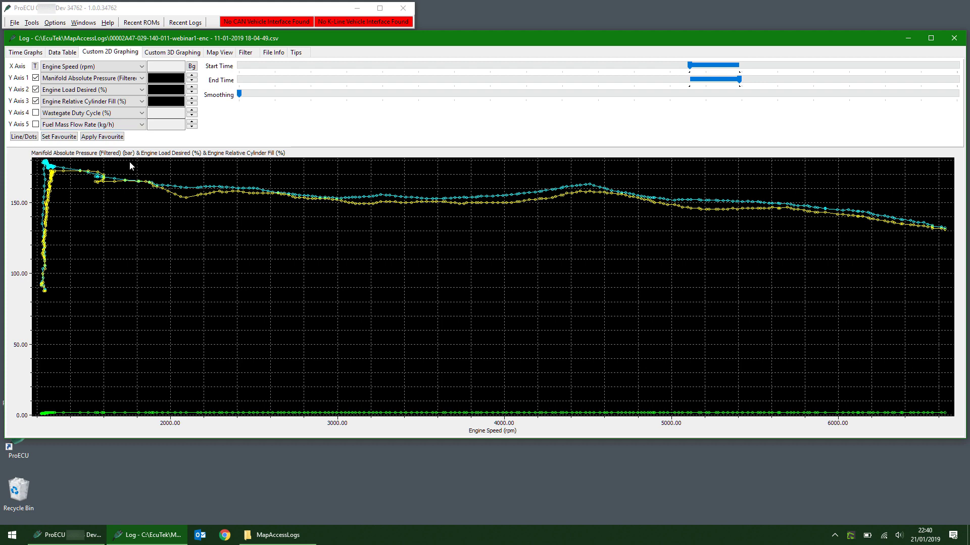
Plot Throttle Actual - Relative to Closed Position on Y Axis 4 of the 2D graph
left_click(56, 113)
key("Home")
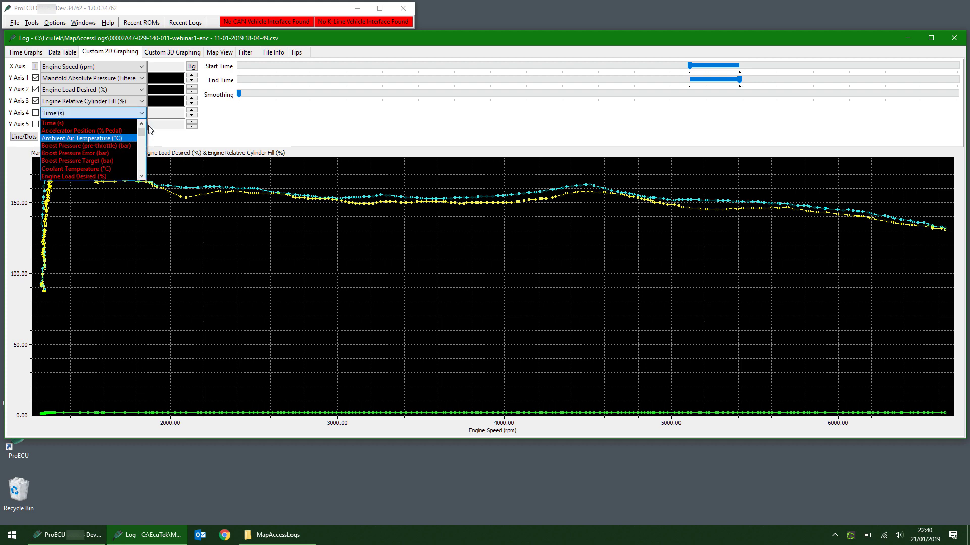
left_click_drag(142, 132, 142, 170)
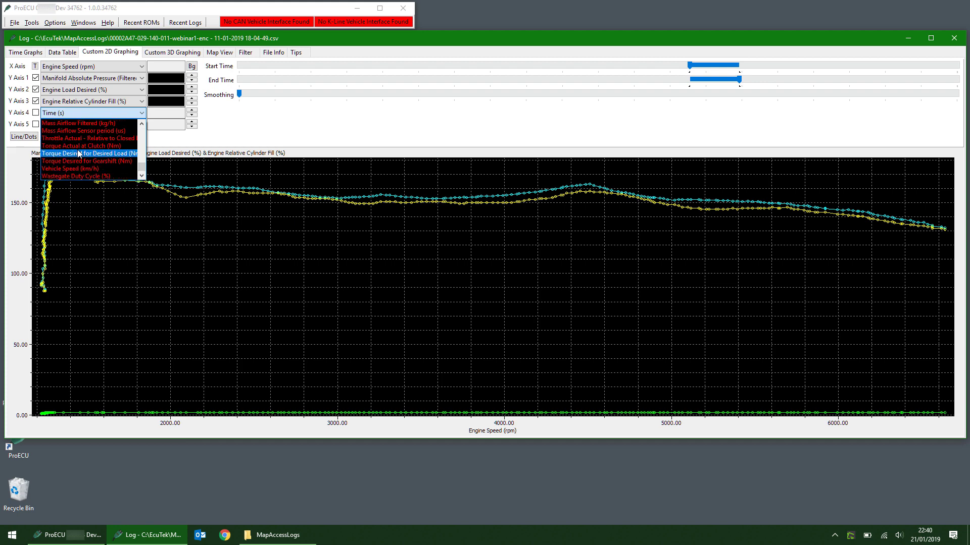
left_click(76, 138)
left_click(35, 113)
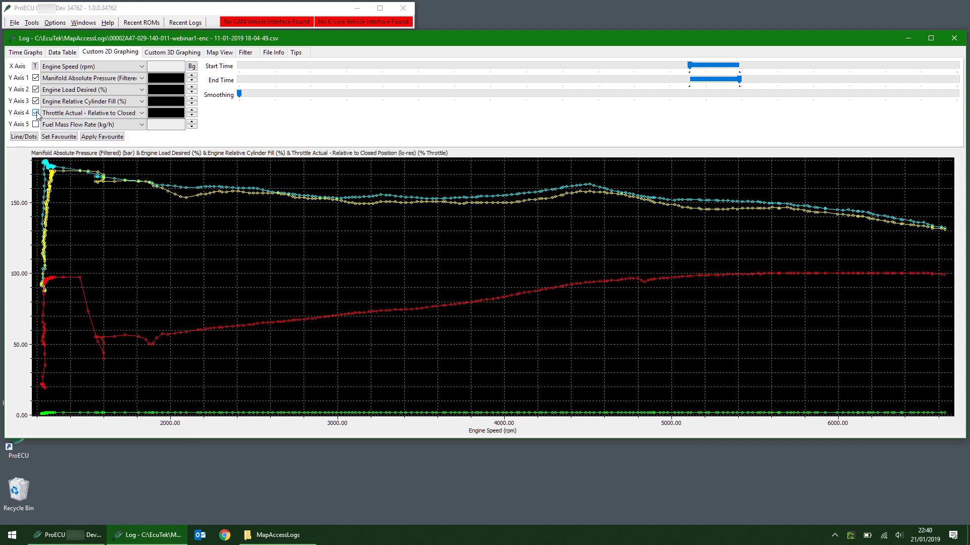
Plot the 2D graph against time and compare desired load, cylinder fill and throttle from the throttle closure at about 175 s onwards
left_click(35, 66)
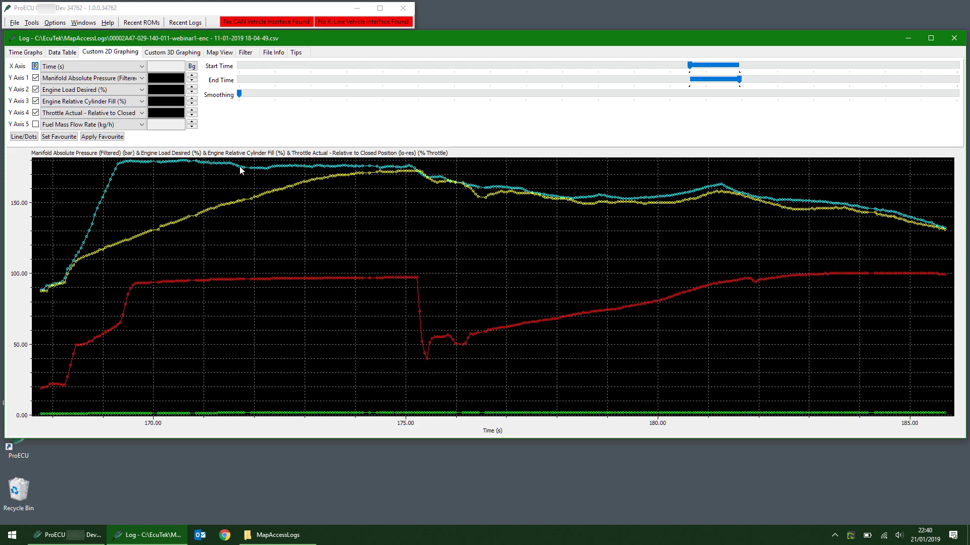
left_click(418, 173)
key("Left")
left_click(456, 186)
left_click(475, 197)
left_click(473, 337)
left_click_drag(492, 328, 548, 317)
left_click(750, 279)
Close the log and add the webinar1 18-04-49 and the 16-49-46 CSV logs from MapAccessLogs to a log file merge
left_click(954, 38)
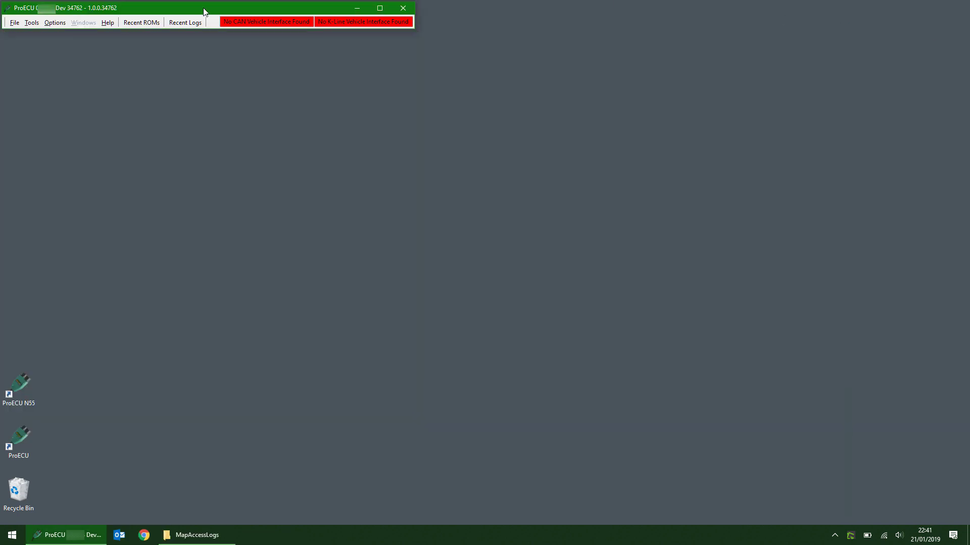
left_click(14, 24)
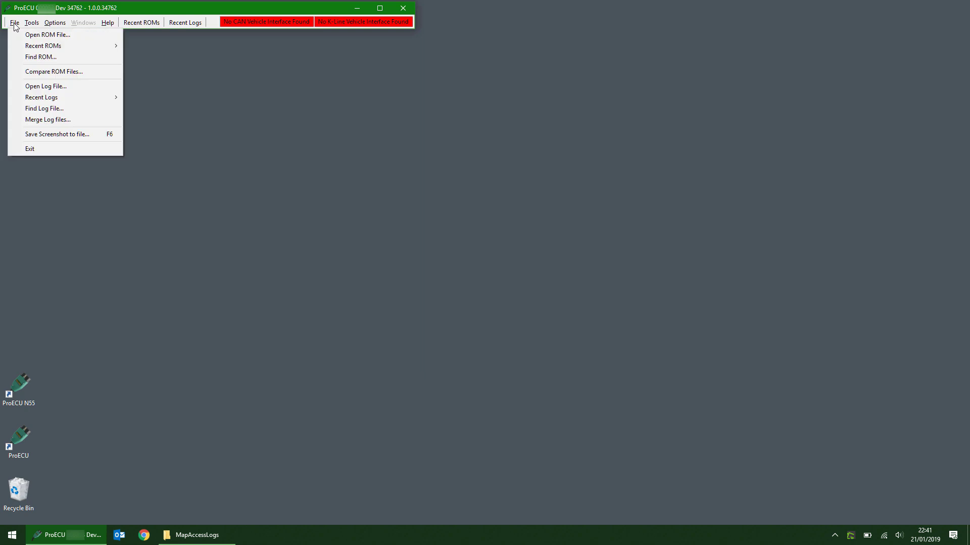
left_click(57, 120)
left_click(196, 535)
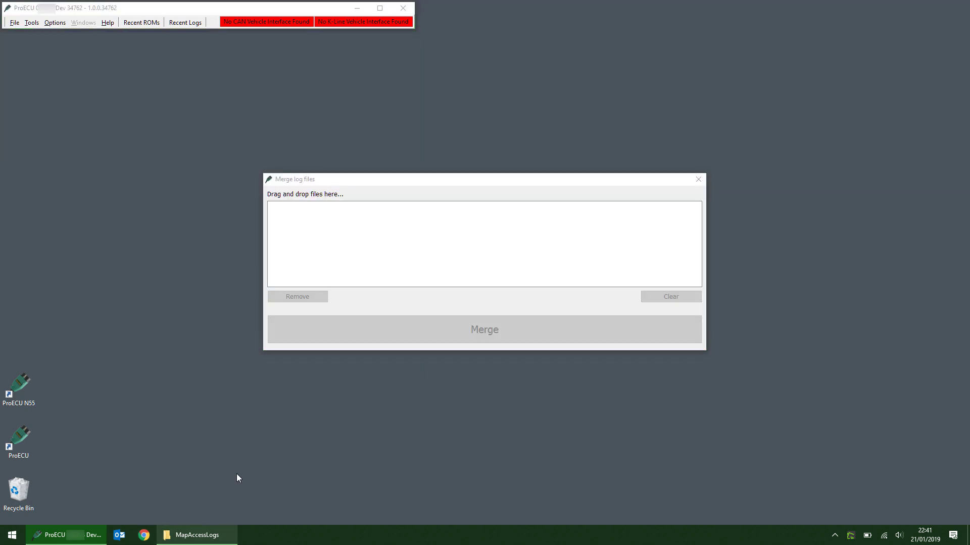
left_click_drag(478, 81, 765, 88)
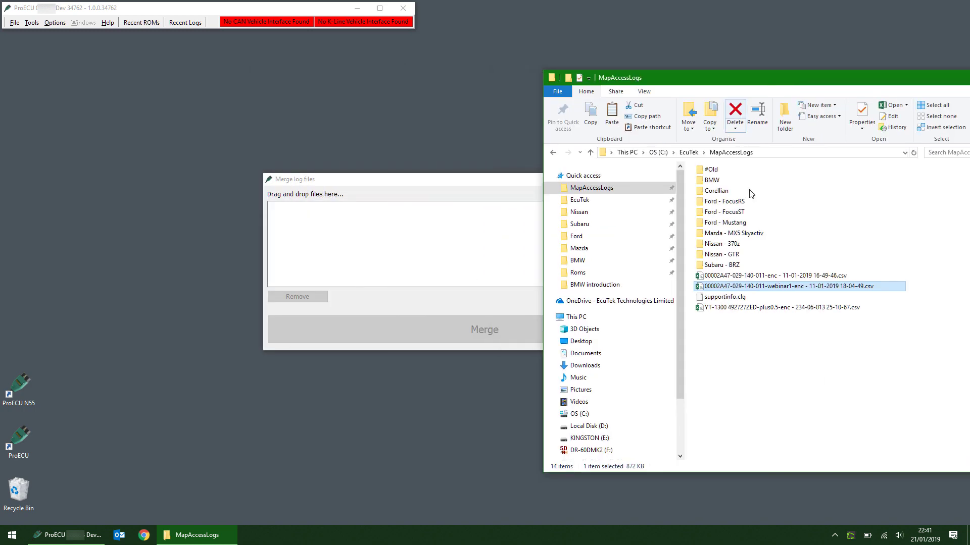
left_click(751, 277)
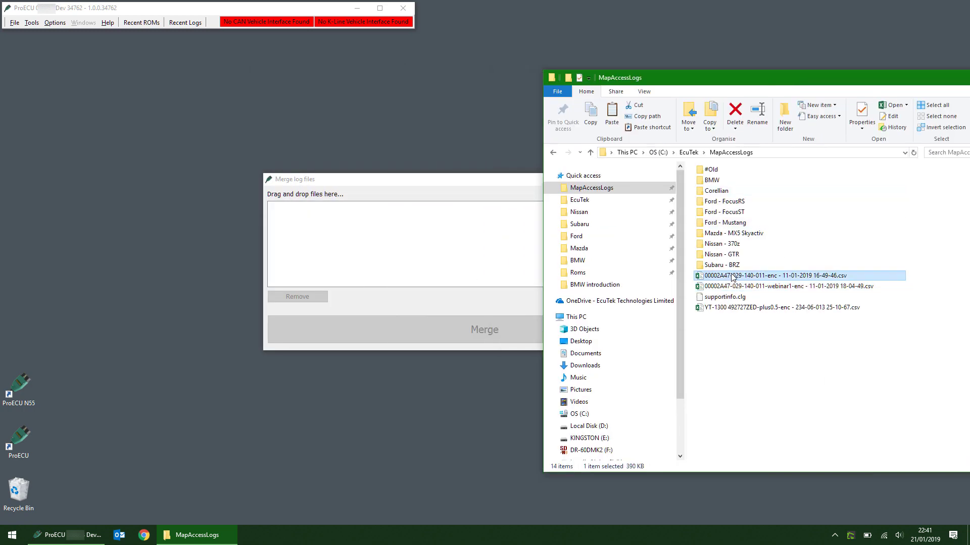
left_click_drag(739, 288, 340, 227)
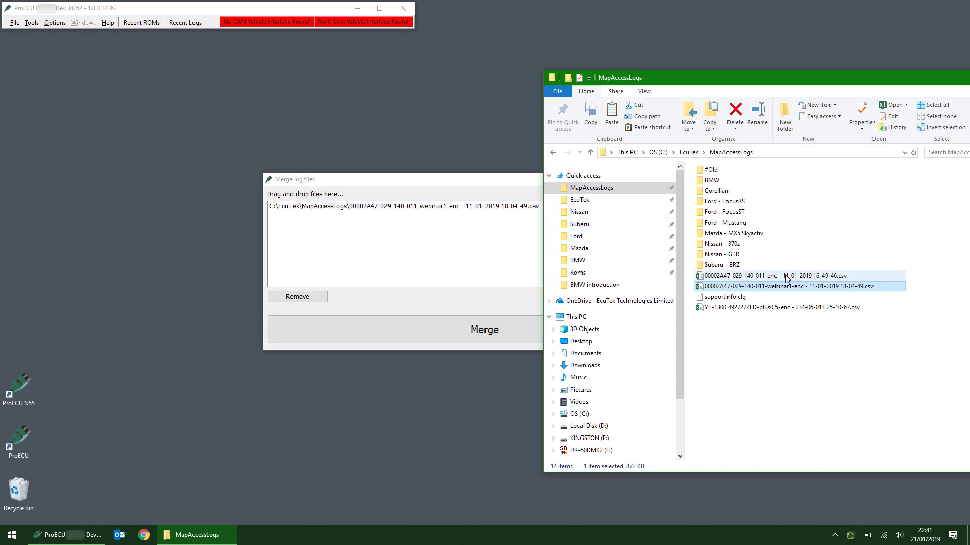
left_click_drag(787, 279, 426, 231)
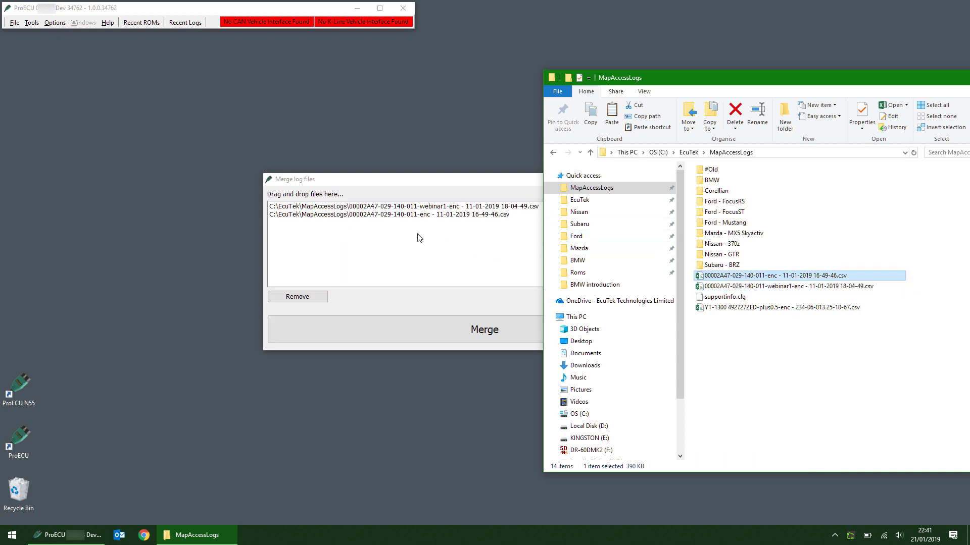
Merge the two logs, save the result as merged_235i in the MapAccessLogs folder and close the merge dialog
left_click(406, 332)
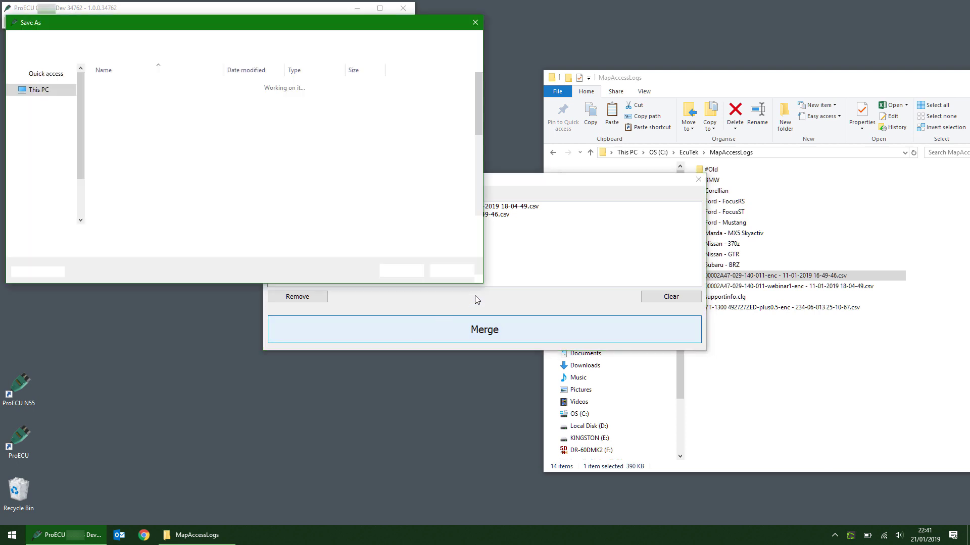
scroll(44, 148, "up", 3)
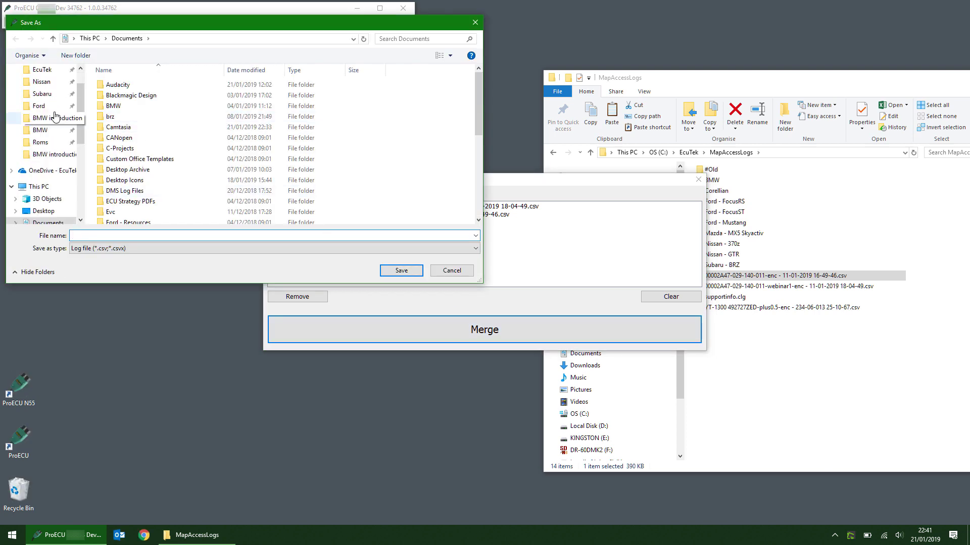
scroll(44, 148, "up", 2)
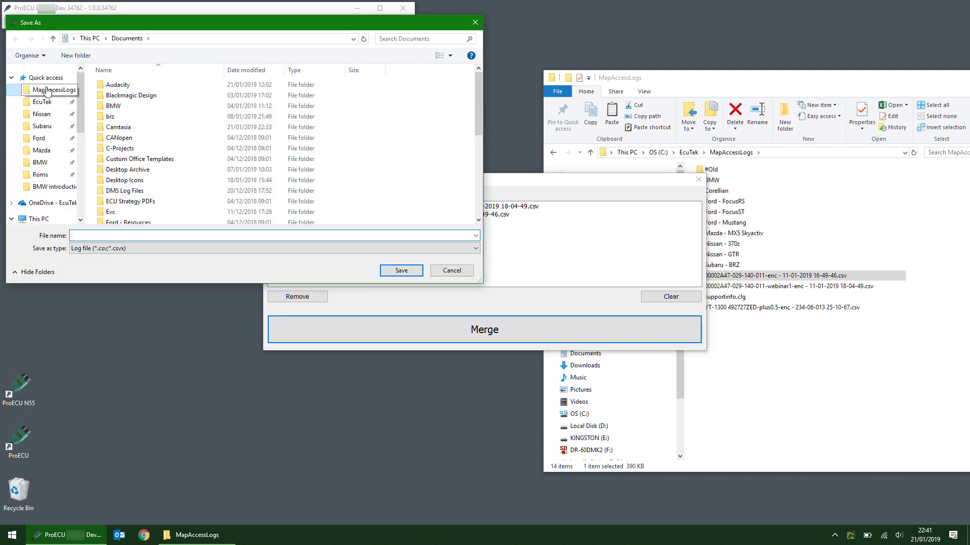
left_click(51, 91)
left_click(153, 234)
type("merged_235i")
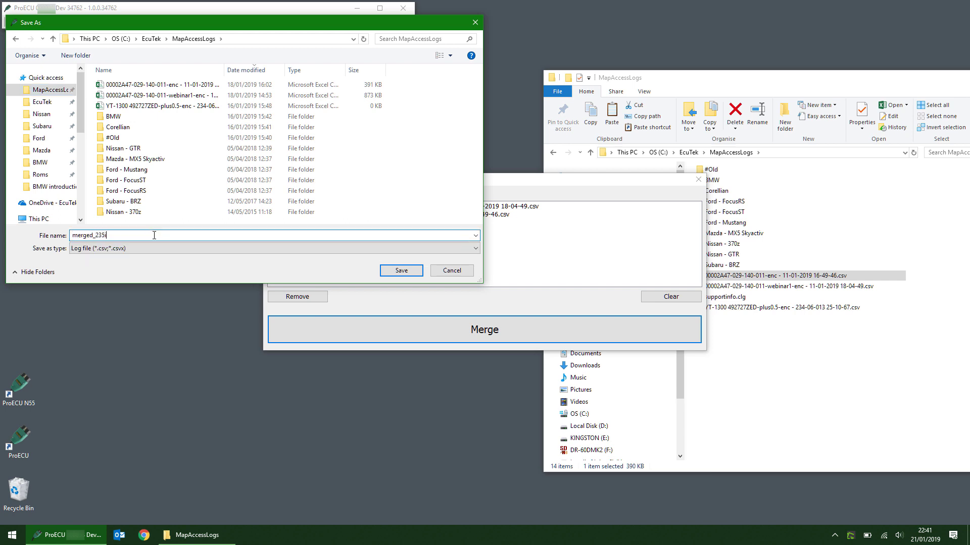
key("Return")
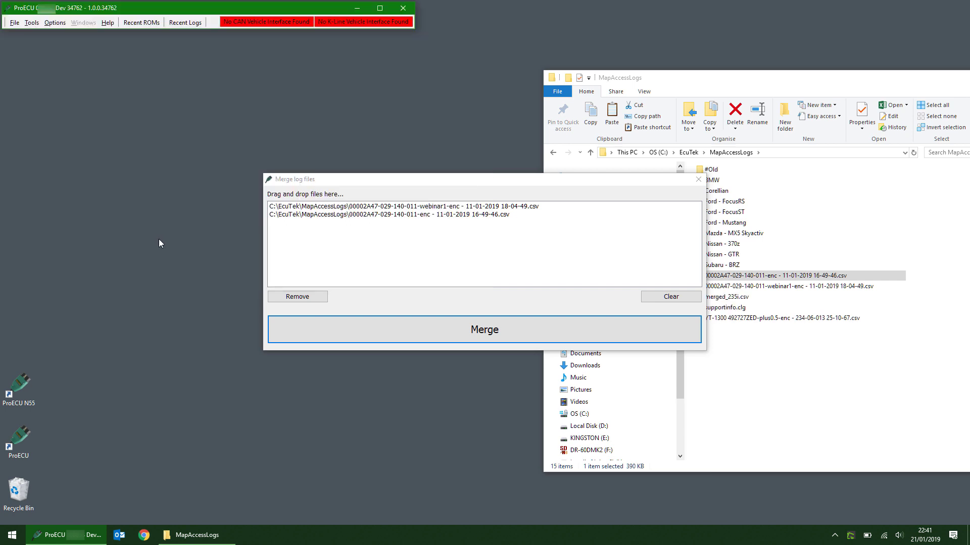
left_click(699, 180)
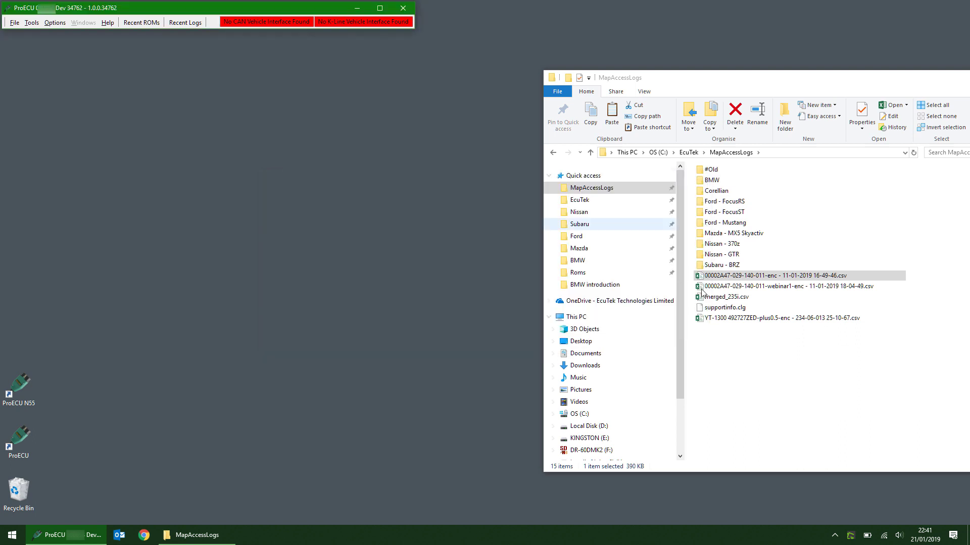
Open merged_235i.csv from the MapAccessLogs folder in ProECU and show it as time graphs
left_click(726, 297)
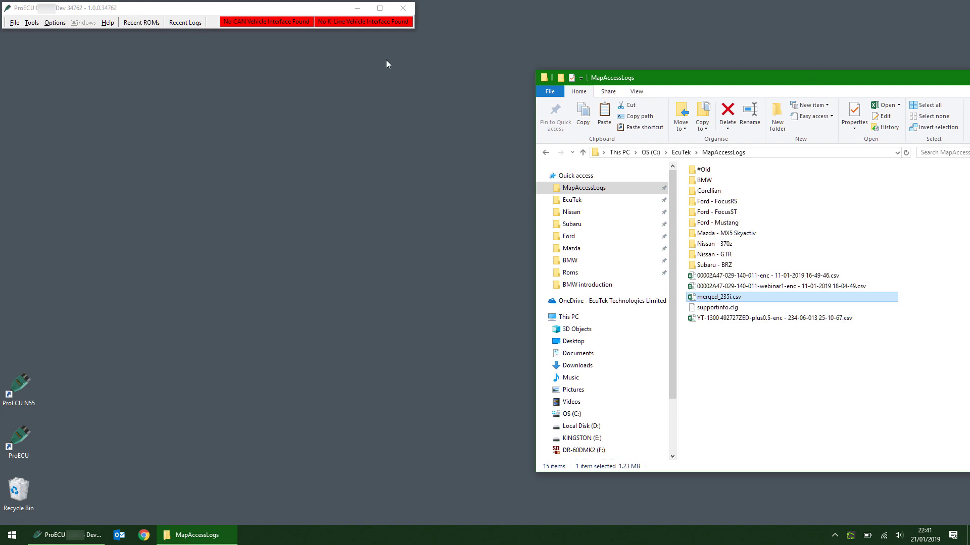
left_click_drag(816, 83, 388, 60)
left_click(629, 57)
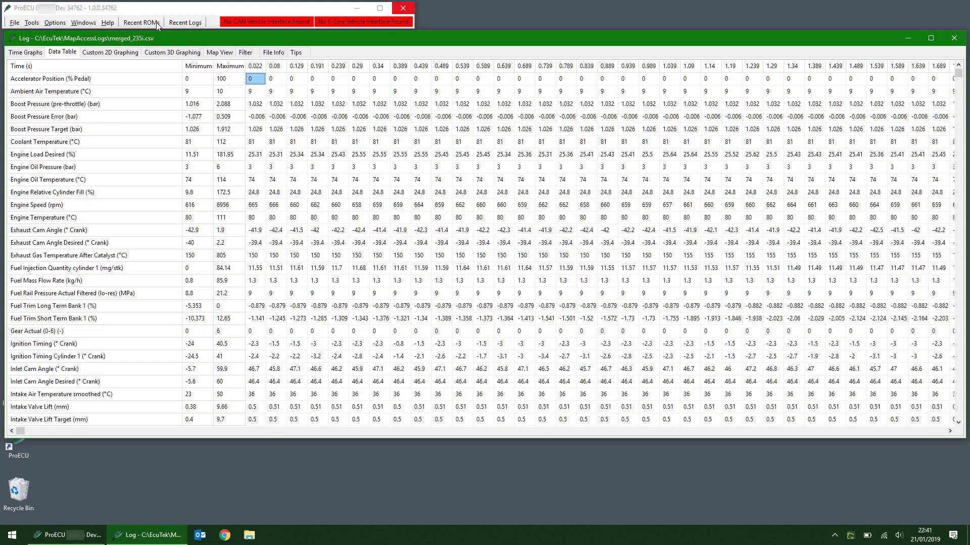
left_click(26, 53)
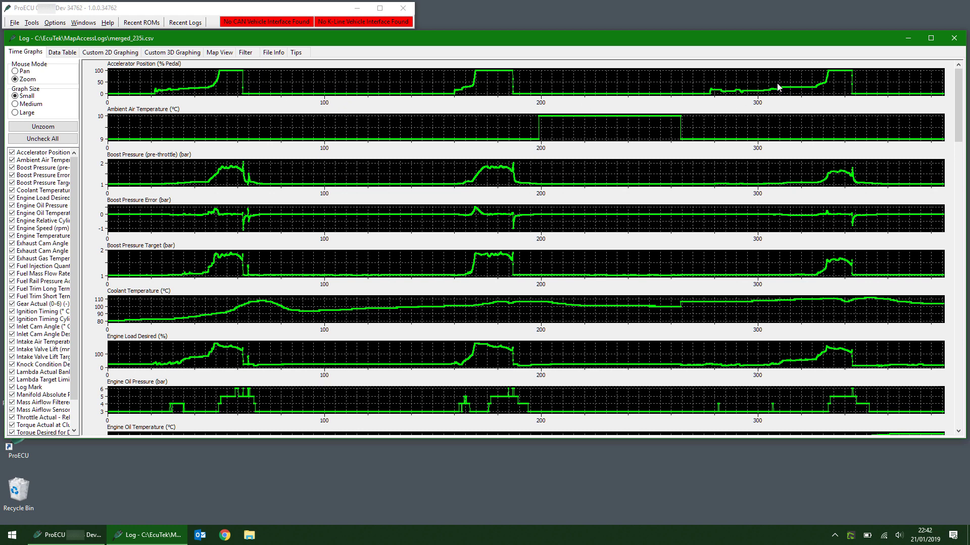
Zoom the time graphs to the last two full-throttle runs, from about 160 s, and plot that range as dots in the custom 2D graph
left_click(455, 78)
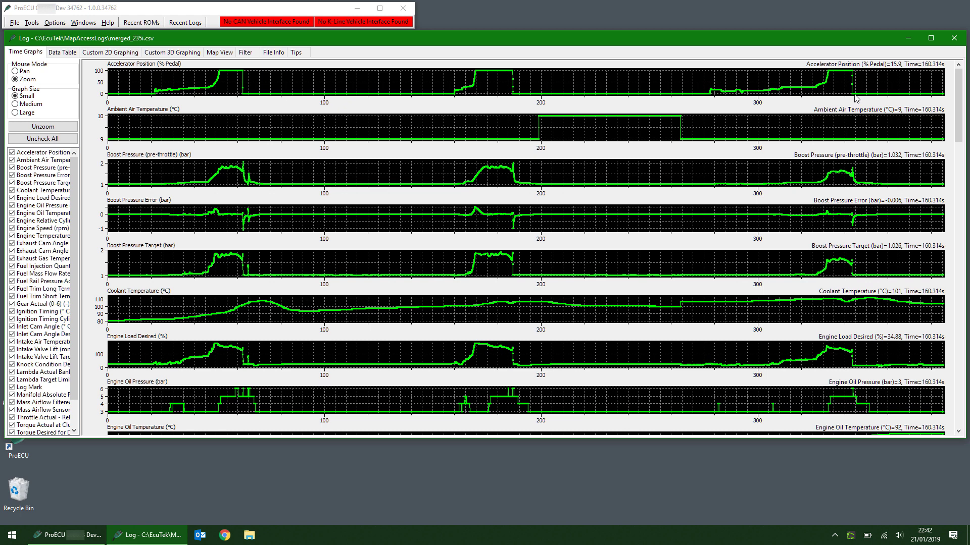
left_click_drag(856, 98, 859, 97)
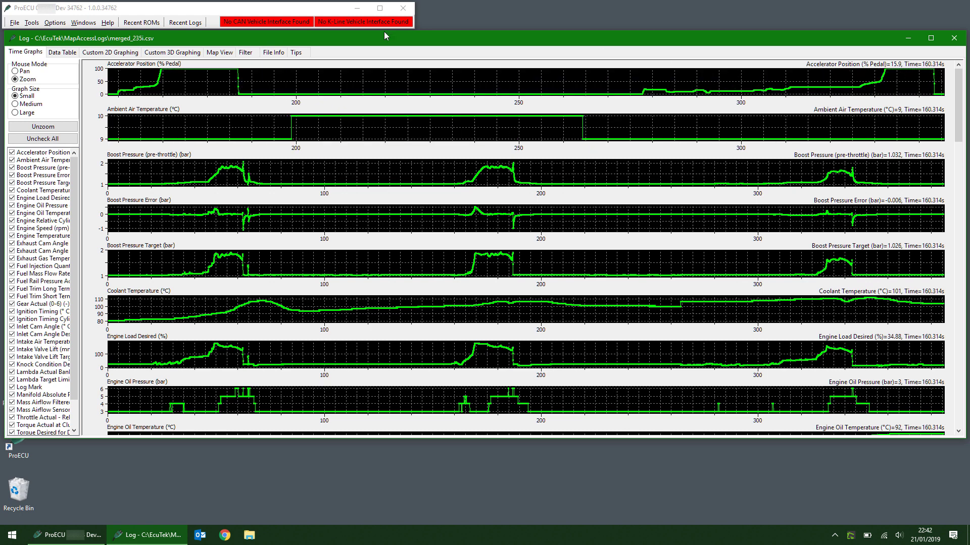
left_click(102, 54)
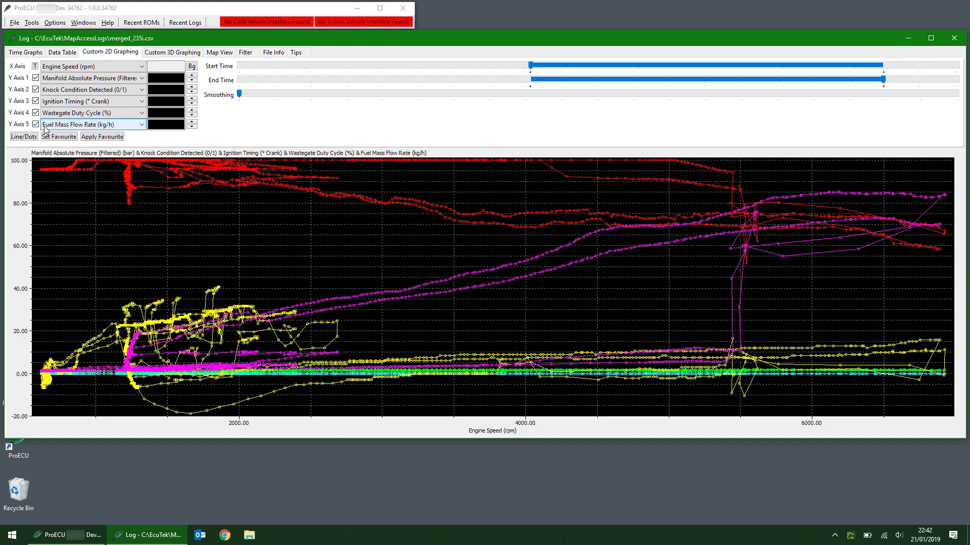
left_click(30, 137)
left_click(31, 138)
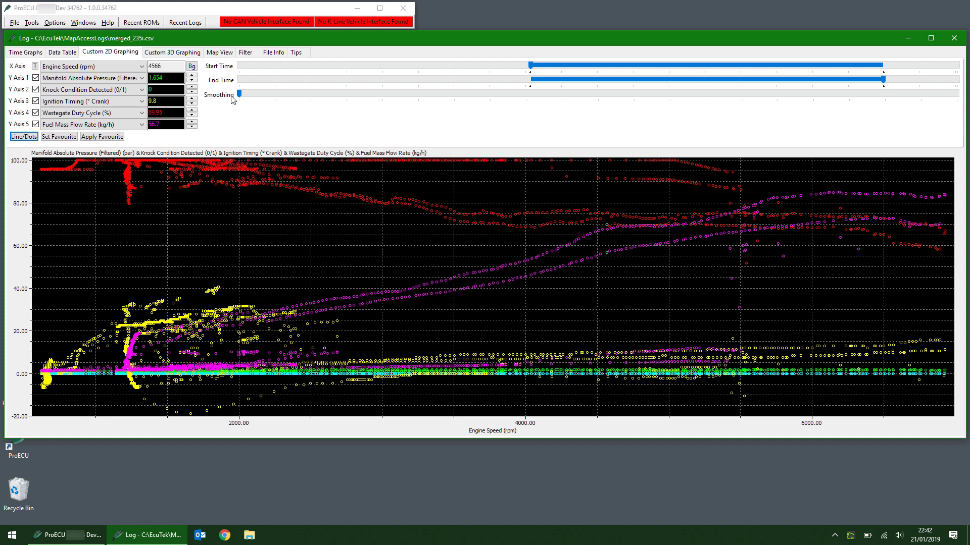
Hide knock condition, ignition timing, wastegate duty cycle and fuel mass flow rate, leaving only manifold absolute pressure plotted against engine speed
left_click(35, 89)
left_click(35, 101)
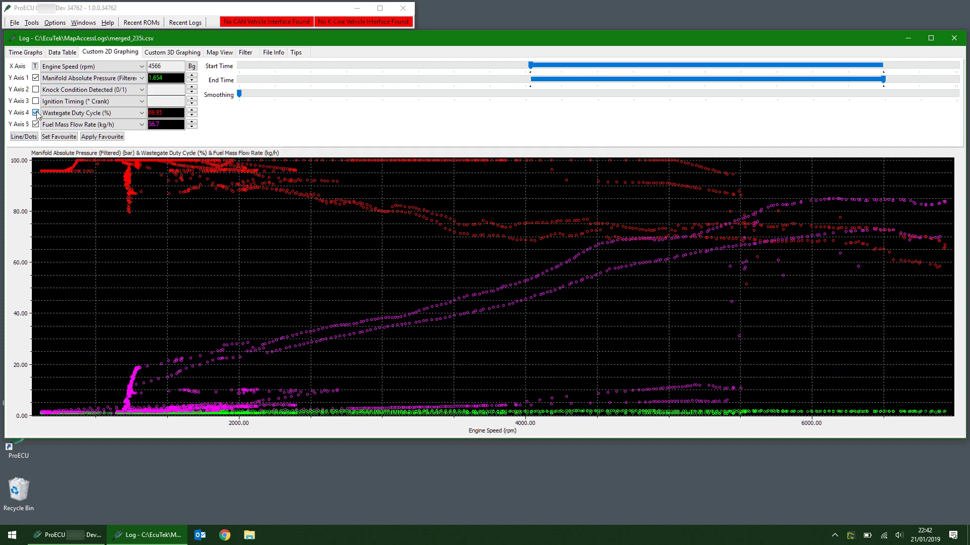
left_click(35, 112)
left_click(36, 124)
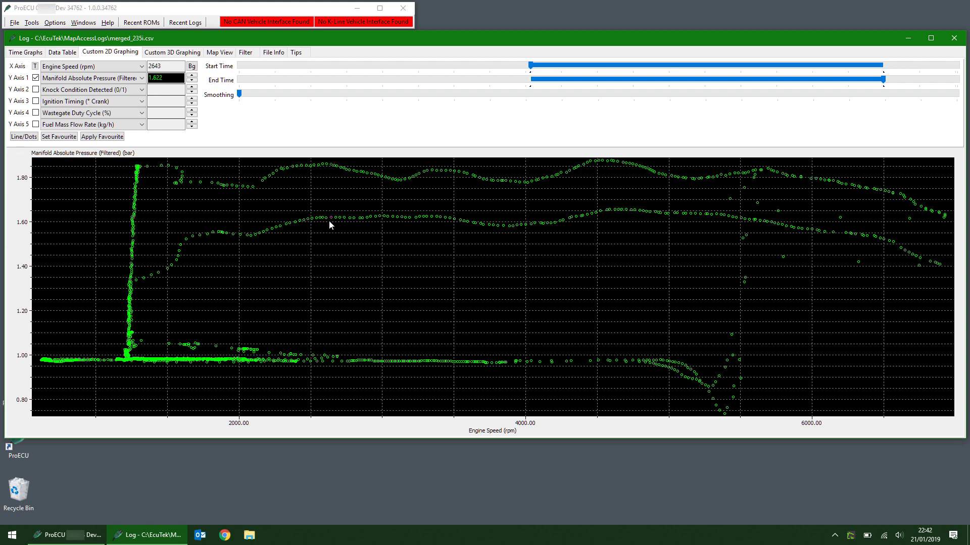
Plot Torque Actual at Clutch on Y axis 2 and Torque Desired for Desired Load on Y axis 3
left_click(141, 89)
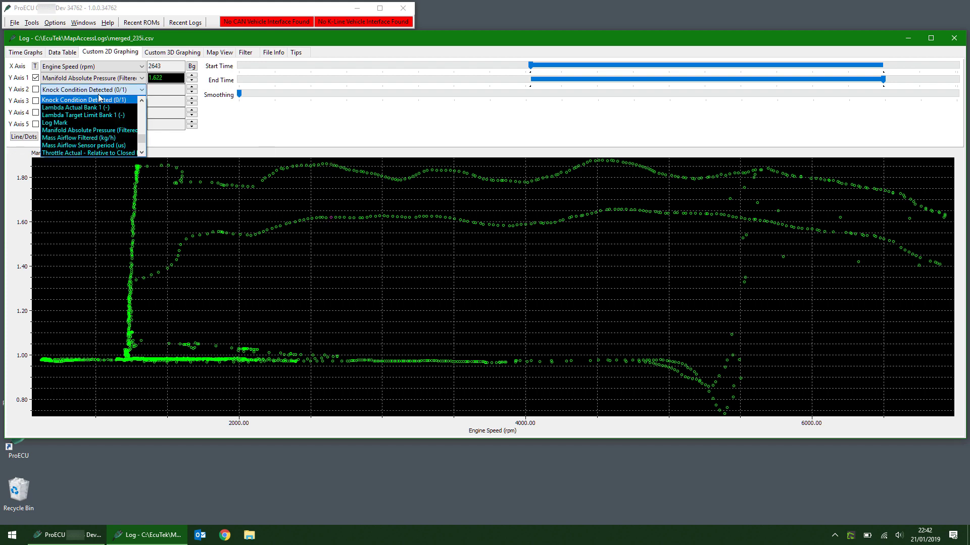
scroll(143, 136, "down", 2)
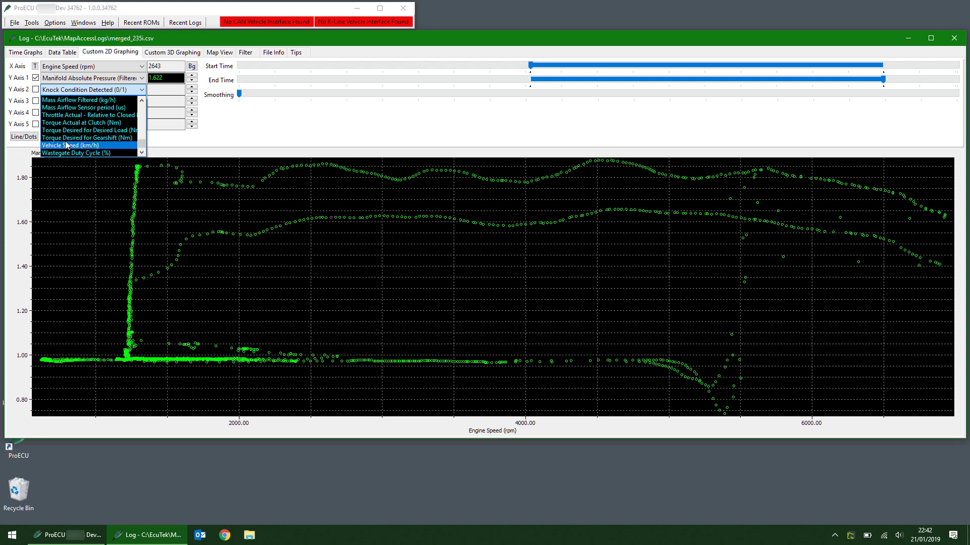
left_click(71, 123)
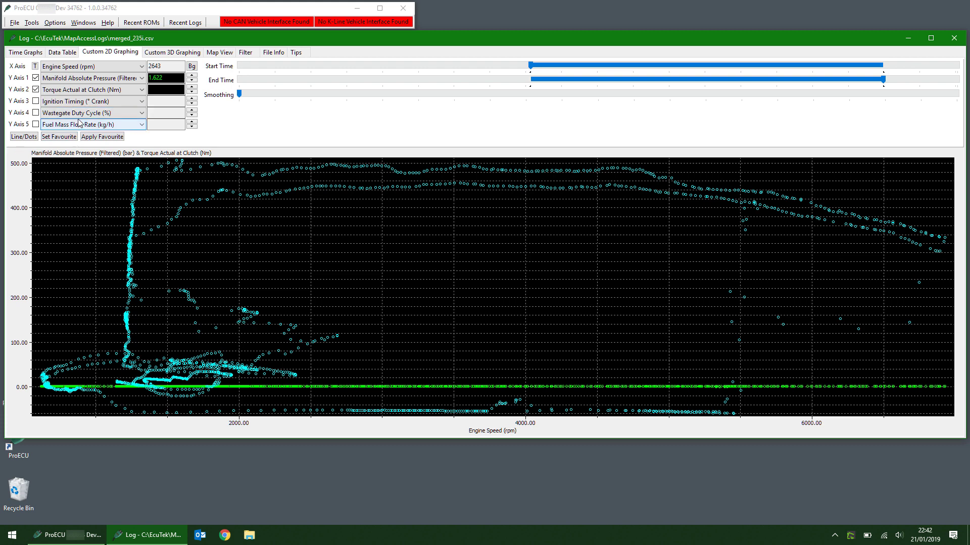
left_click(89, 101)
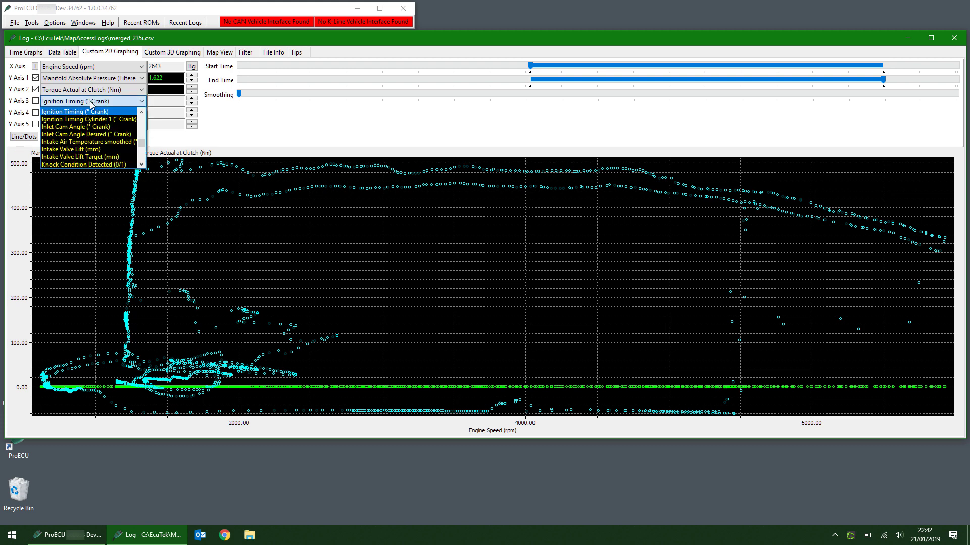
key("t")
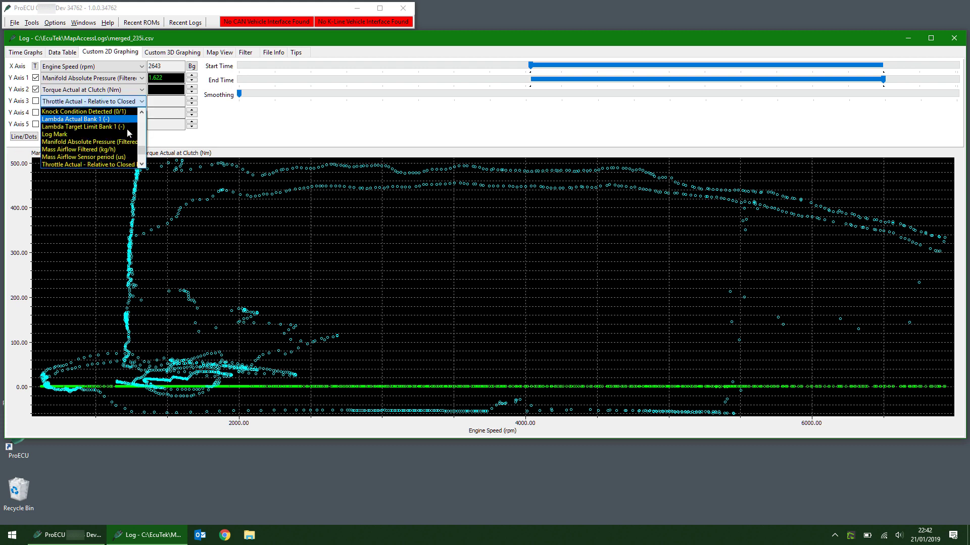
left_click(142, 165)
left_click(141, 164)
left_click(142, 166)
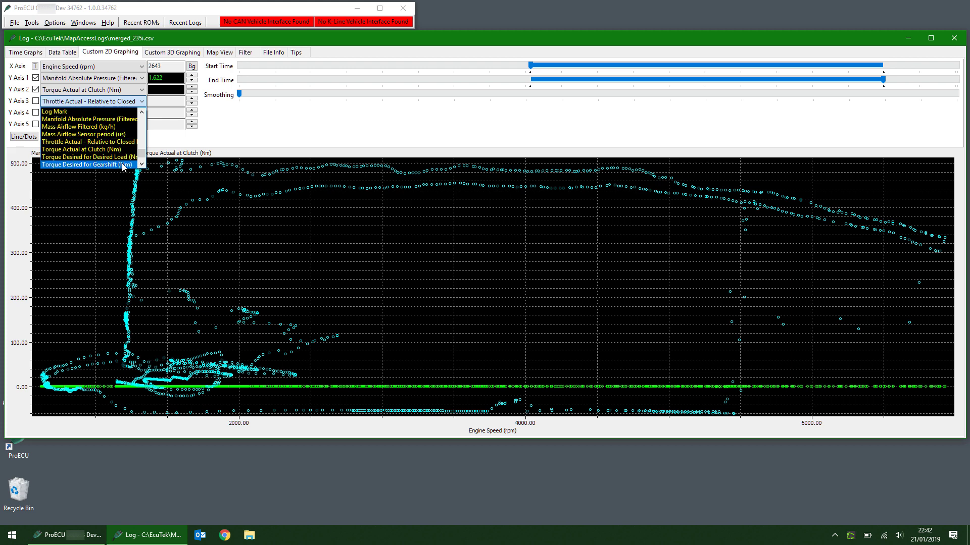
left_click(121, 158)
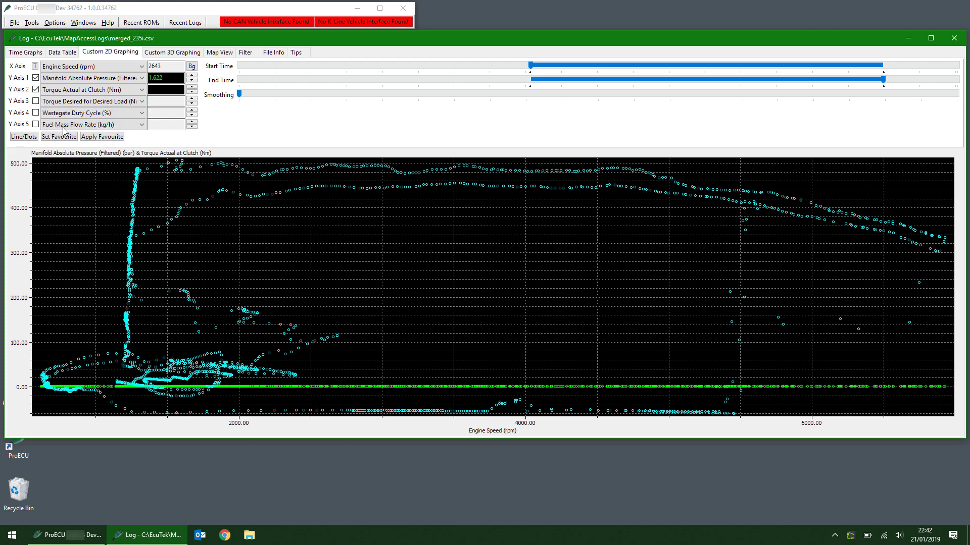
left_click(36, 102)
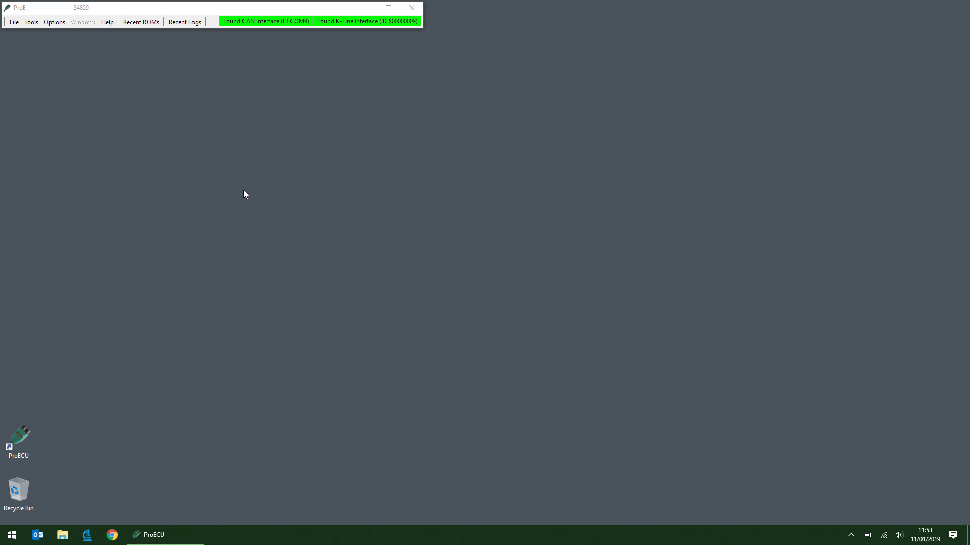
Detect the connected vehicle and open the ECU Unlock Tool for it
left_click(33, 22)
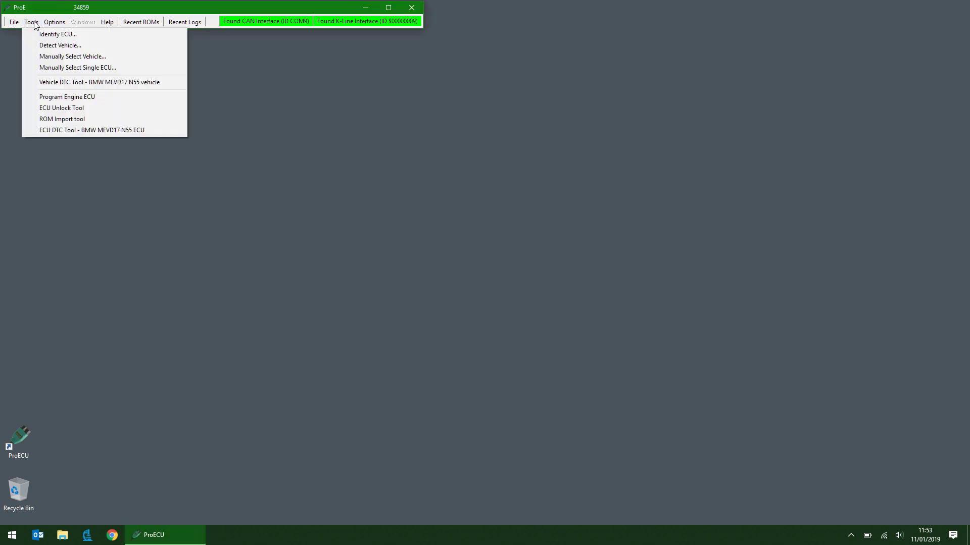
left_click(55, 46)
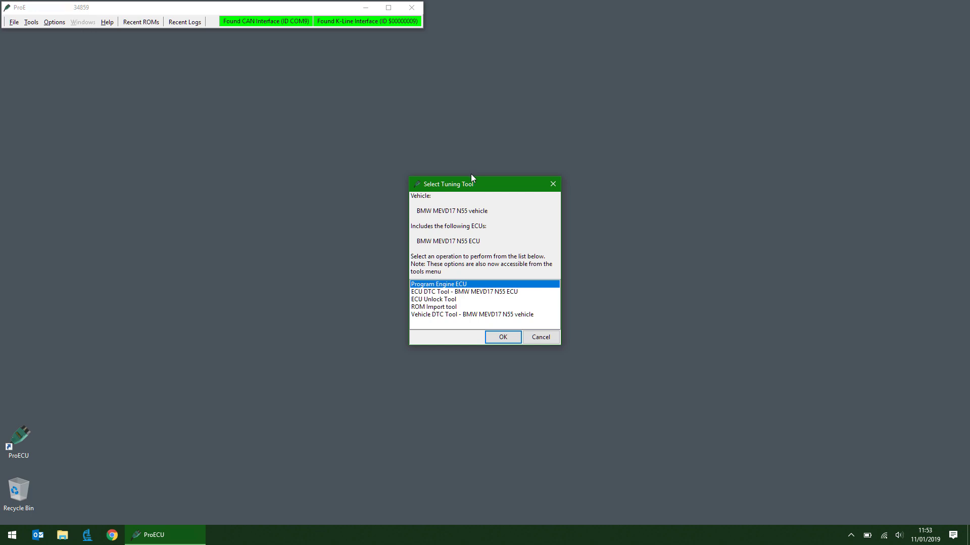
left_click(446, 301)
left_click(501, 337)
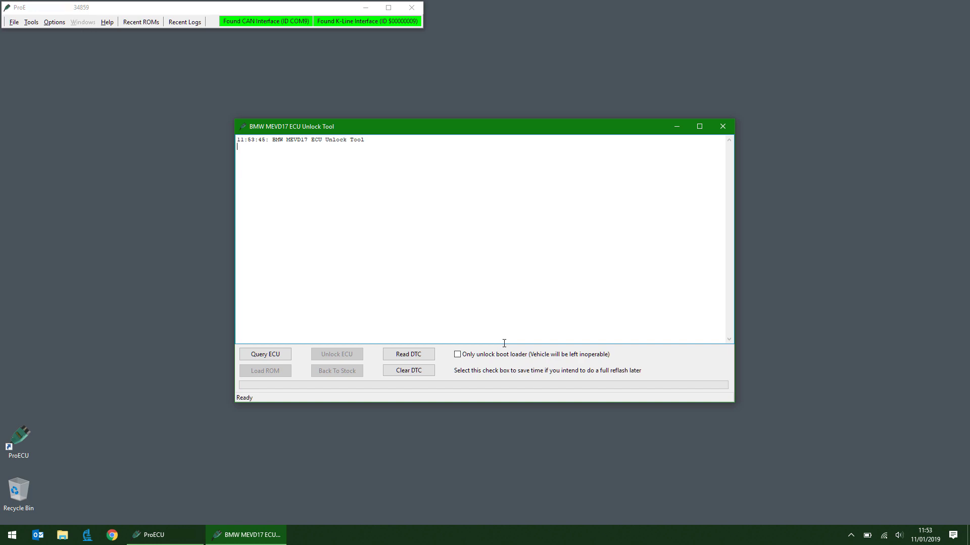
left_click(259, 355)
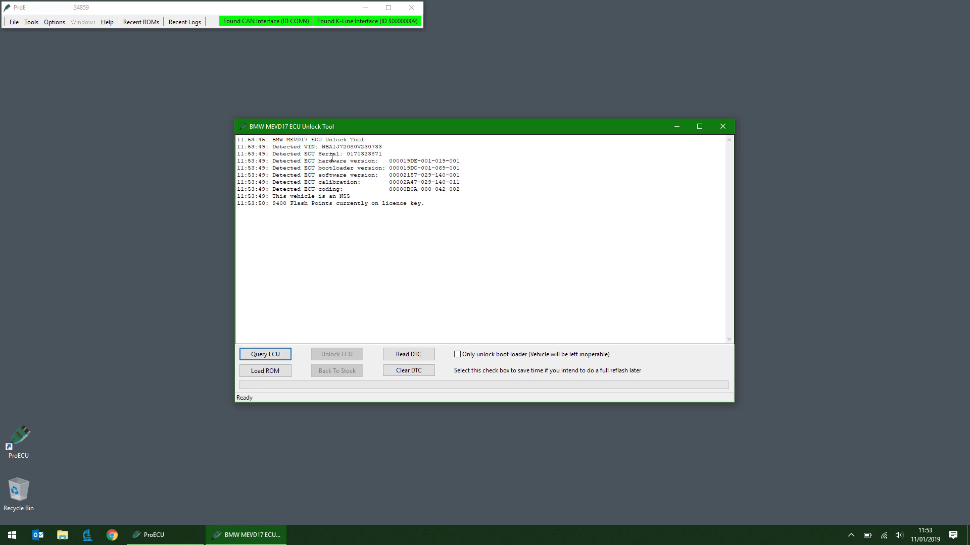
left_click(277, 372)
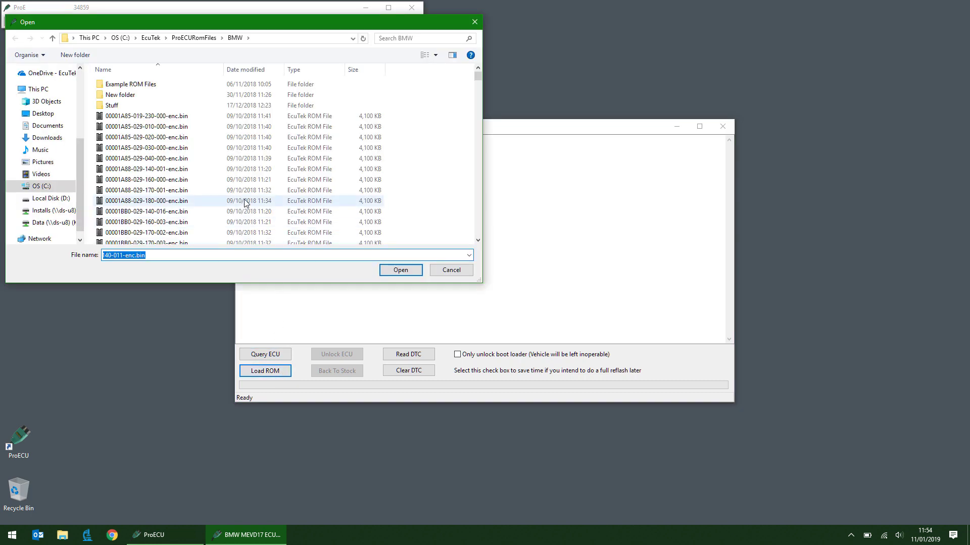
left_click(175, 255)
left_click_drag(174, 255, 78, 254)
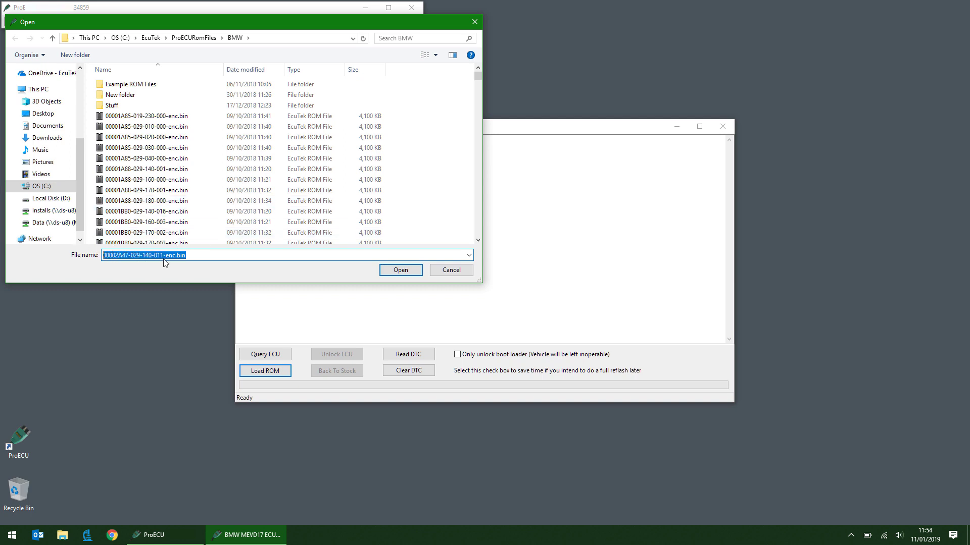
left_click(395, 271)
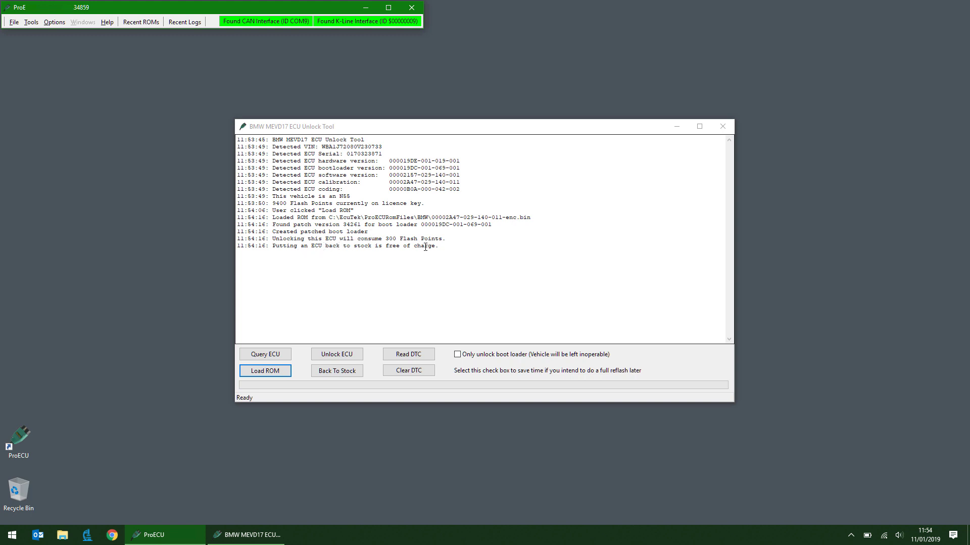
Return the ECU to stock, let the relock finish, and close the unlock tool
left_click(332, 372)
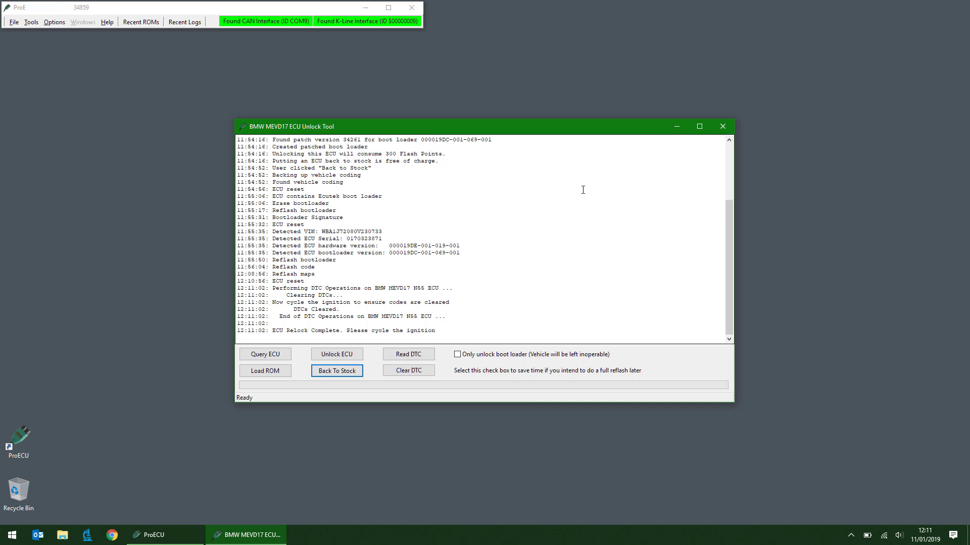
left_click(721, 127)
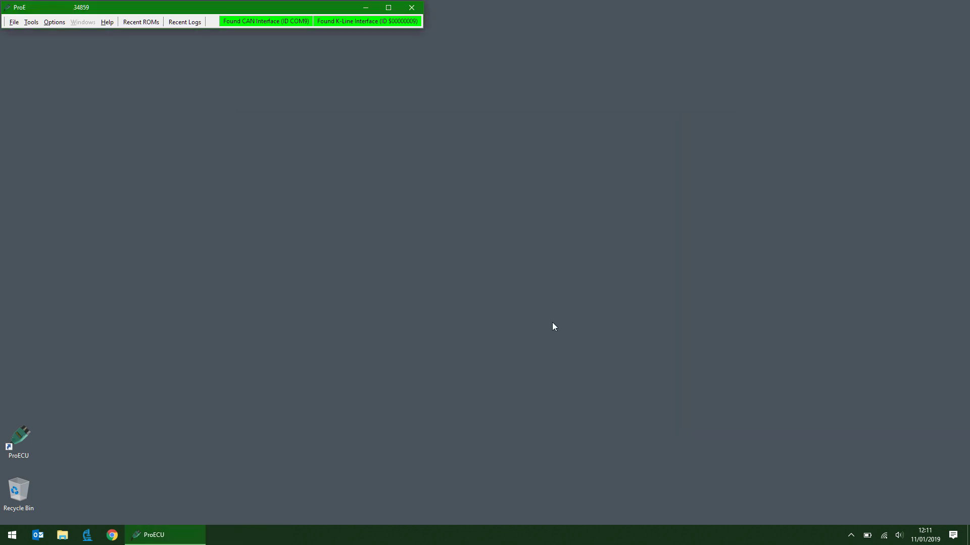